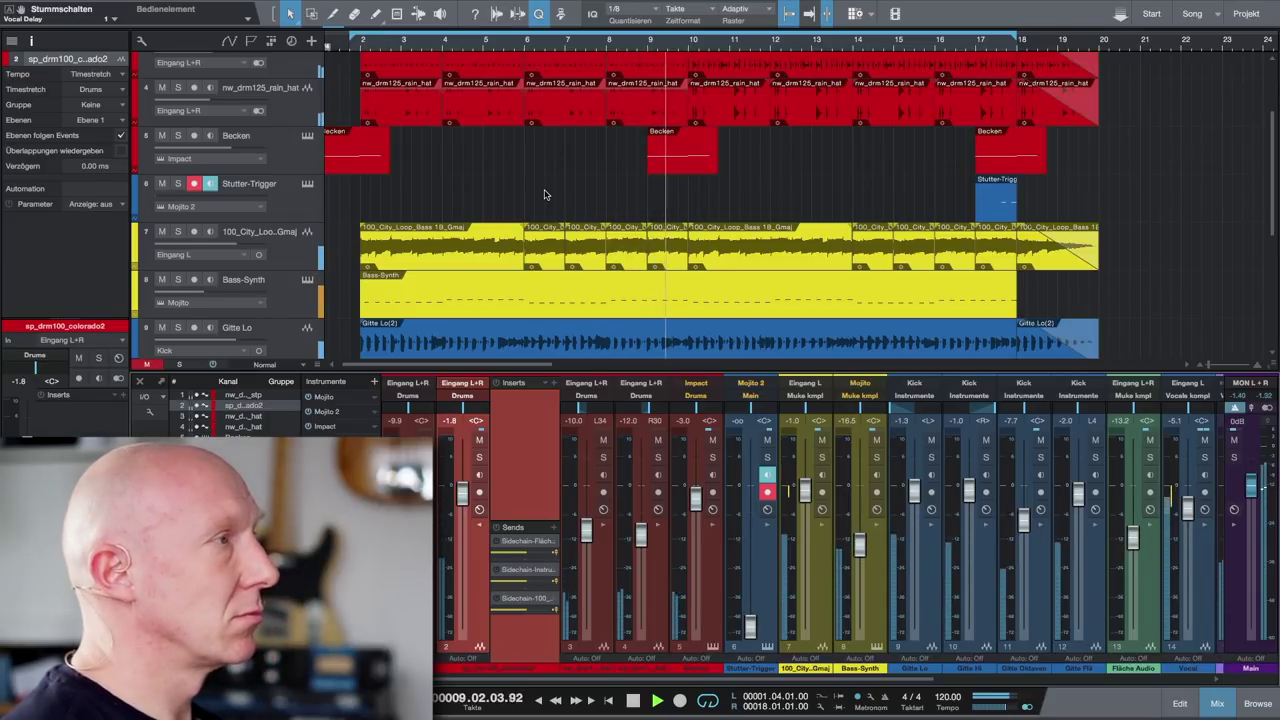
- Stop playback, solo the 100_City_Loop_Bass track, and play it on its own
key("space")
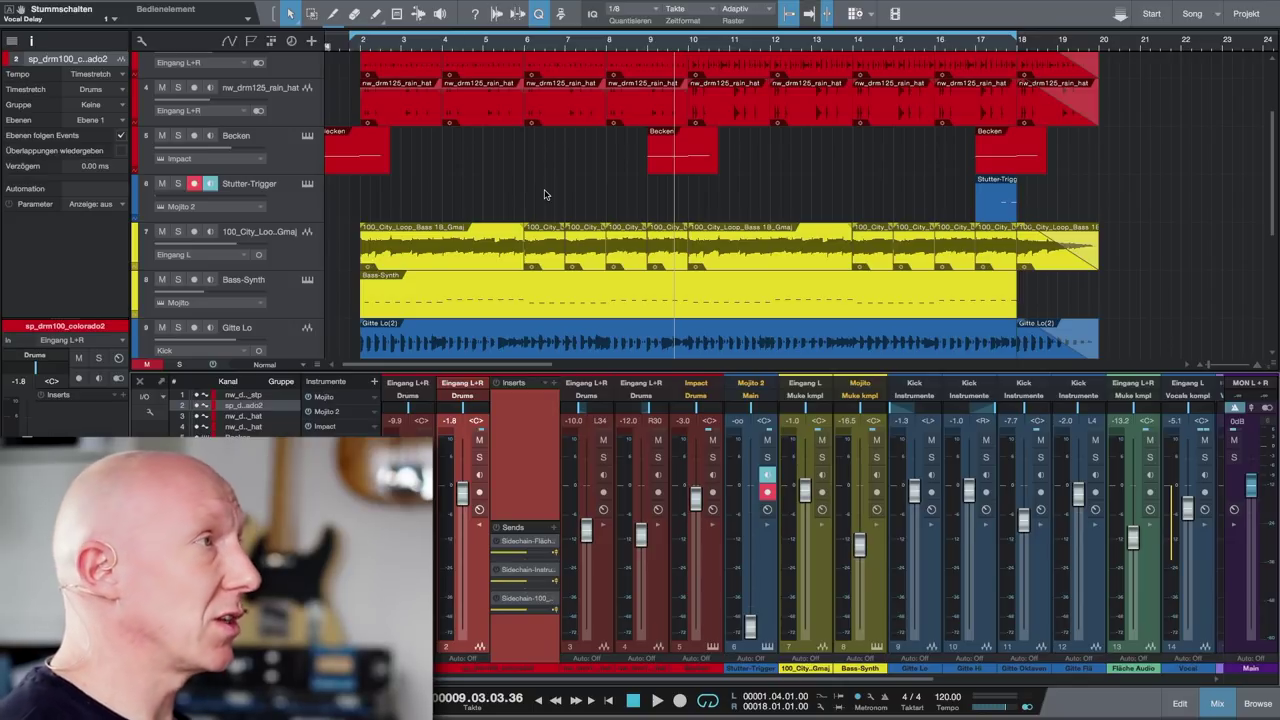
scroll(267, 240, "down", 1)
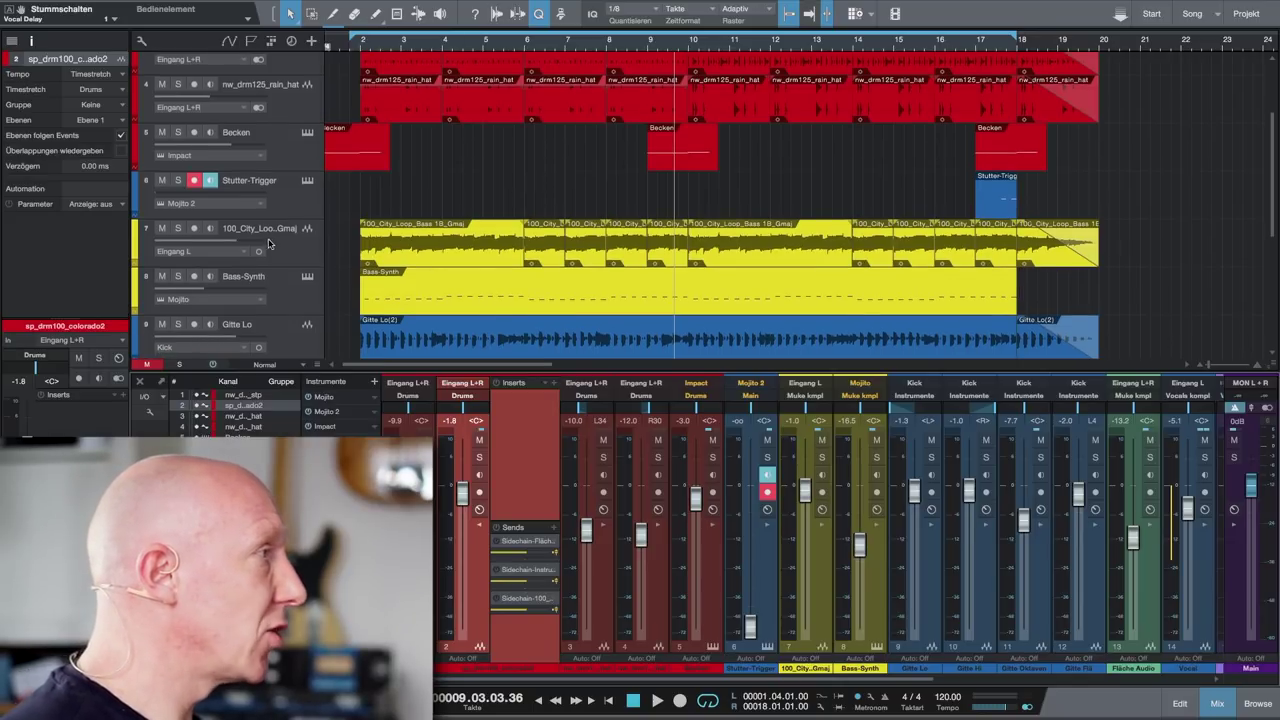
left_click(178, 276)
left_click(179, 230)
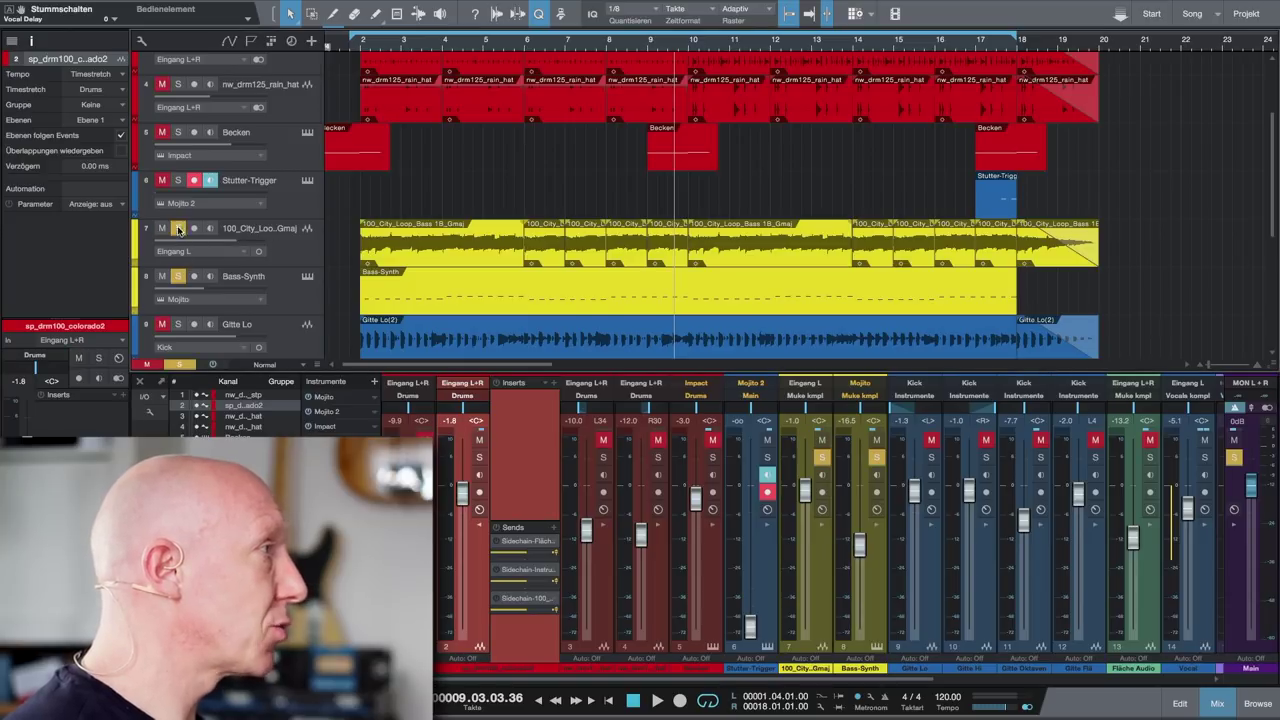
key("space")
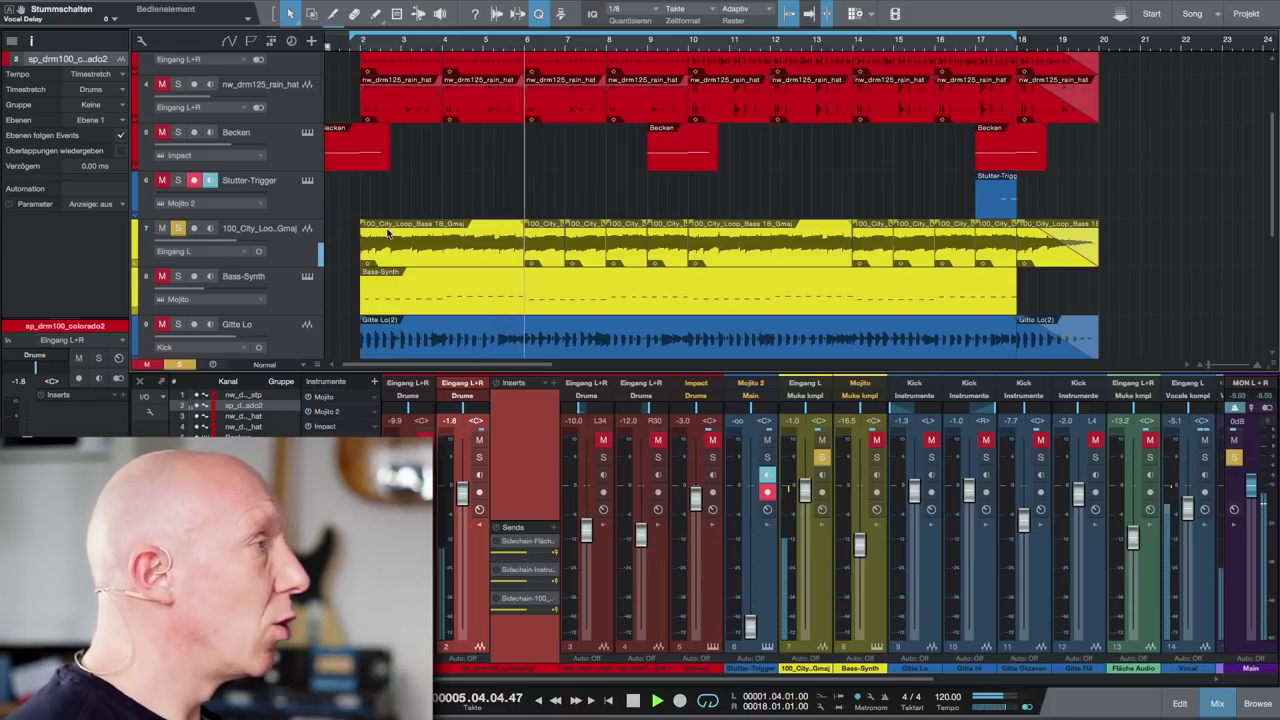
- Solo the sp_drm100_colorado2 drum track as well, listen to it together with the bass loop, and stop playback
scroll(294, 248, "up", 5)
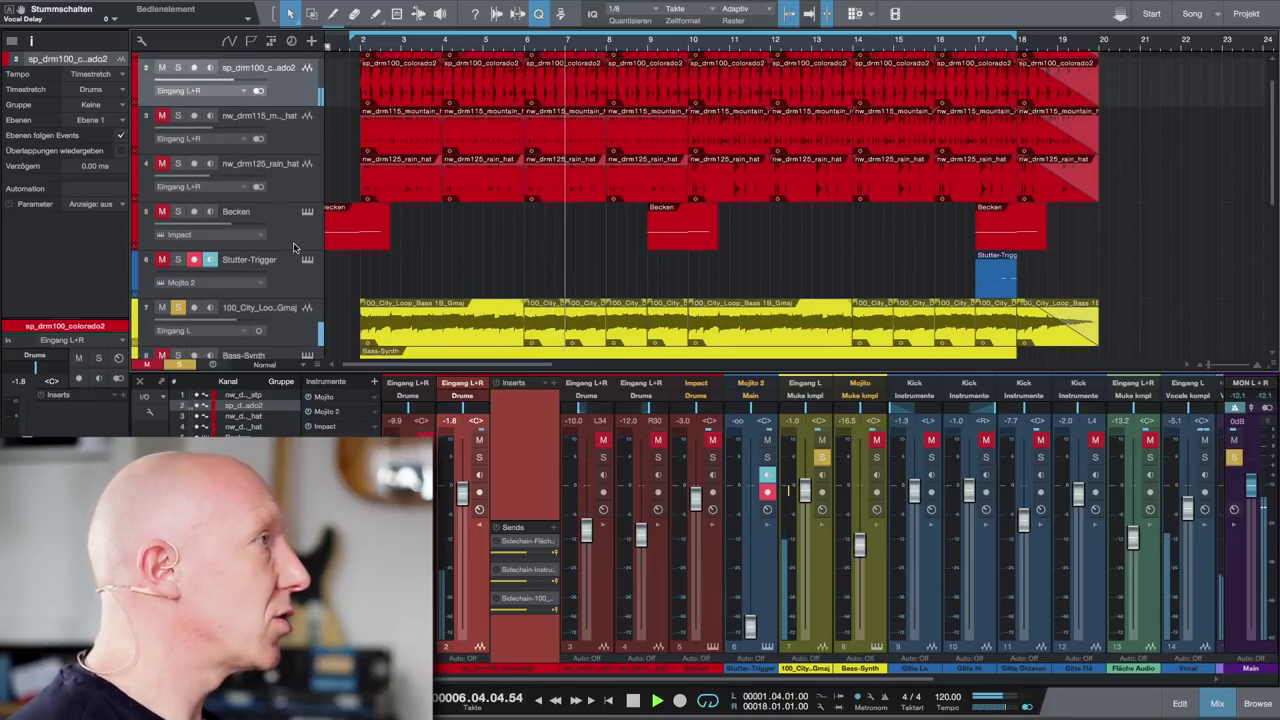
key("s")
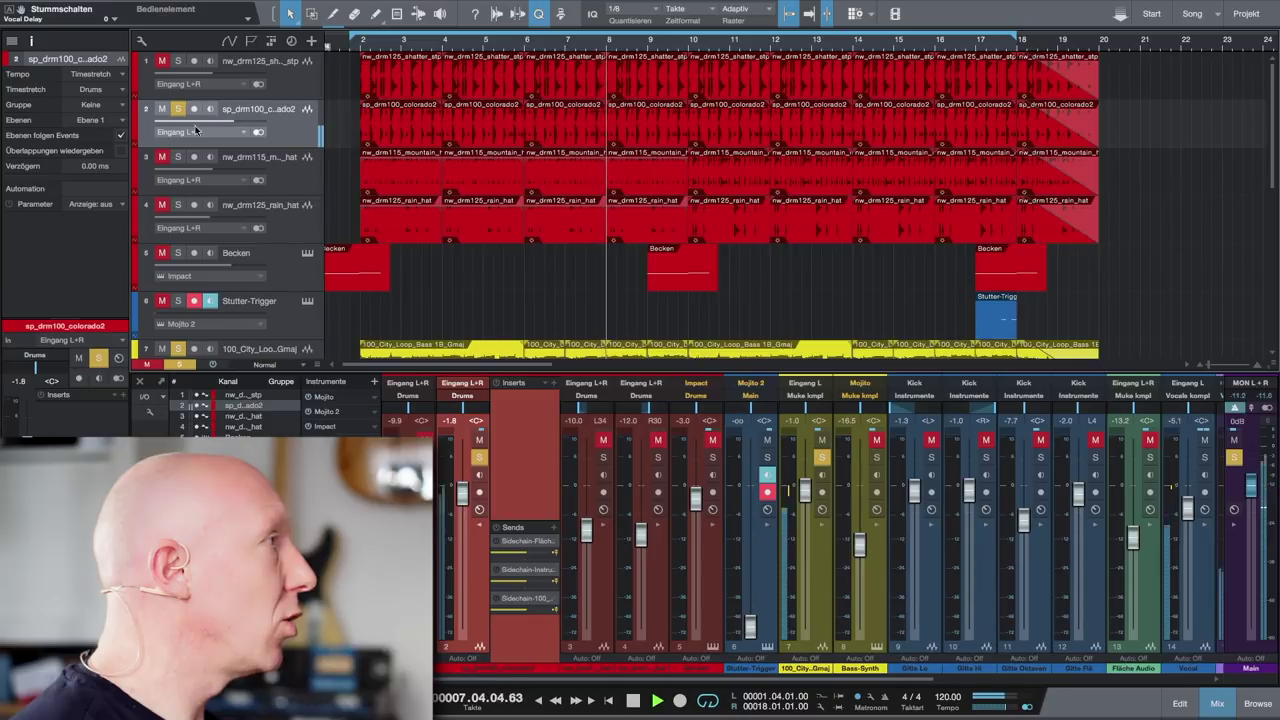
scroll(267, 160, "down", 1)
scroll(267, 160, "down", 2)
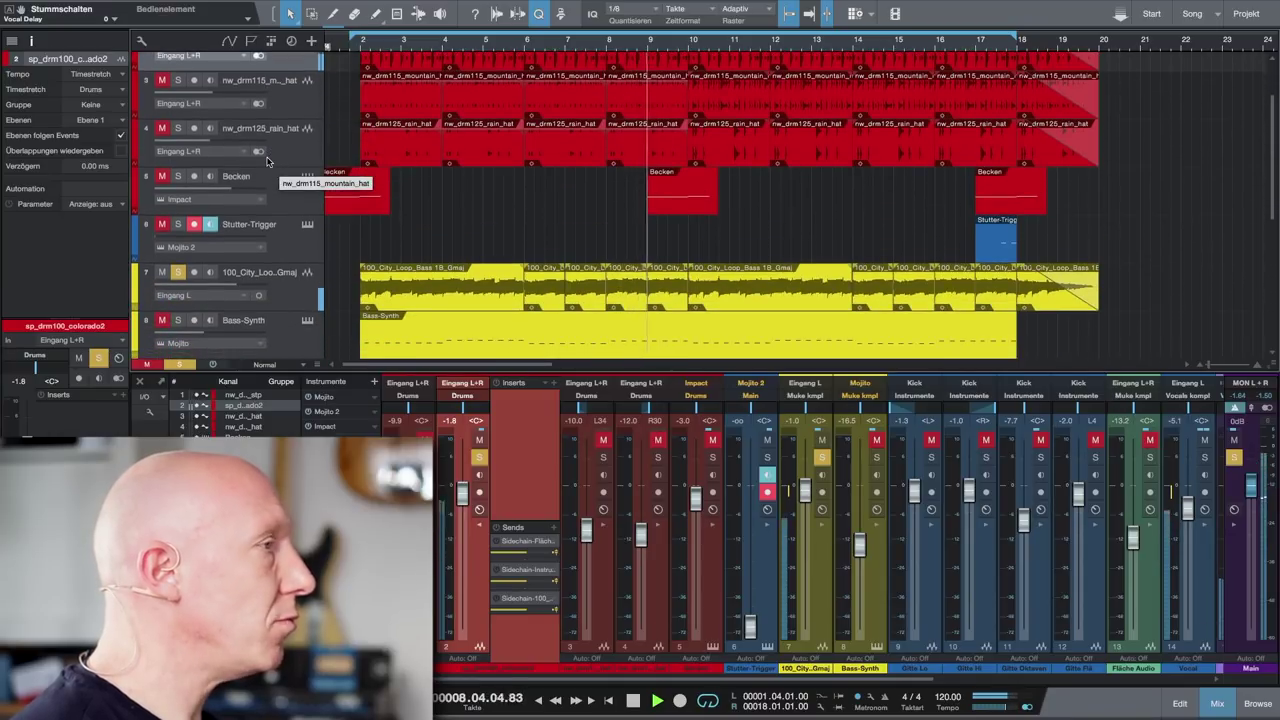
key("space")
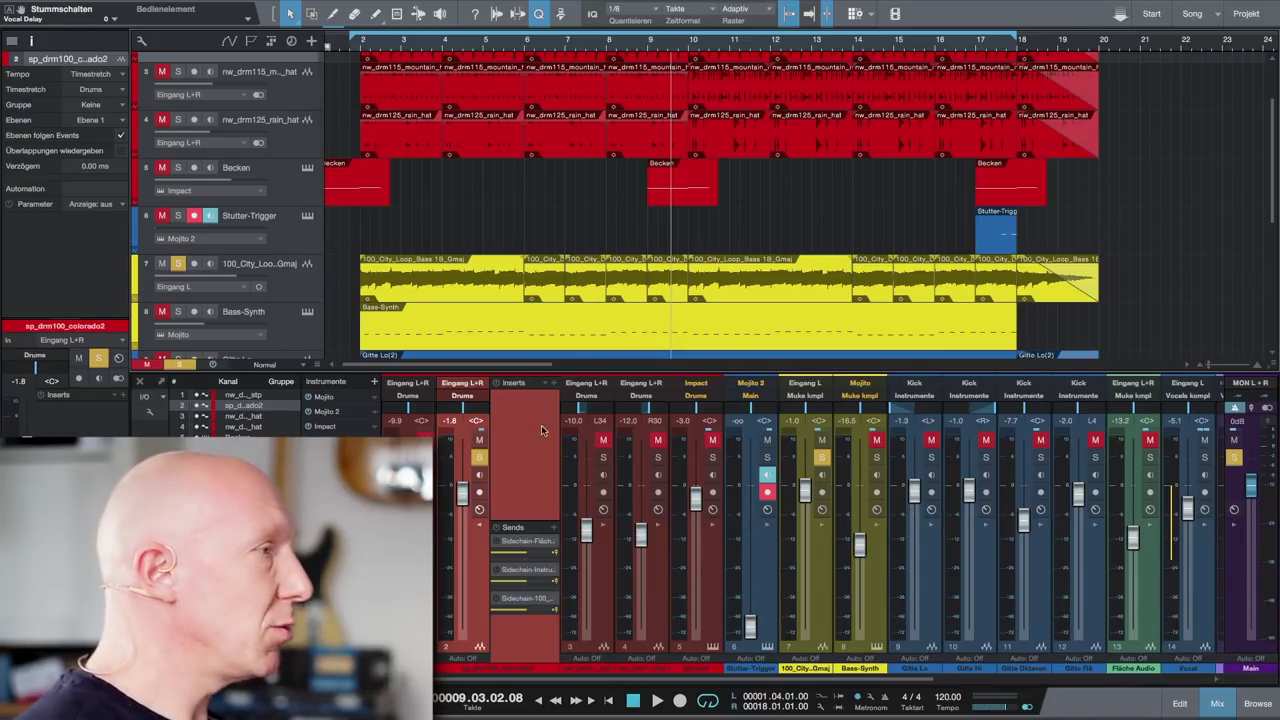
- Expand the bass loop's mixer channel and inspect its Compressor insert, including the sidechain setting, before closing it
left_click(822, 527)
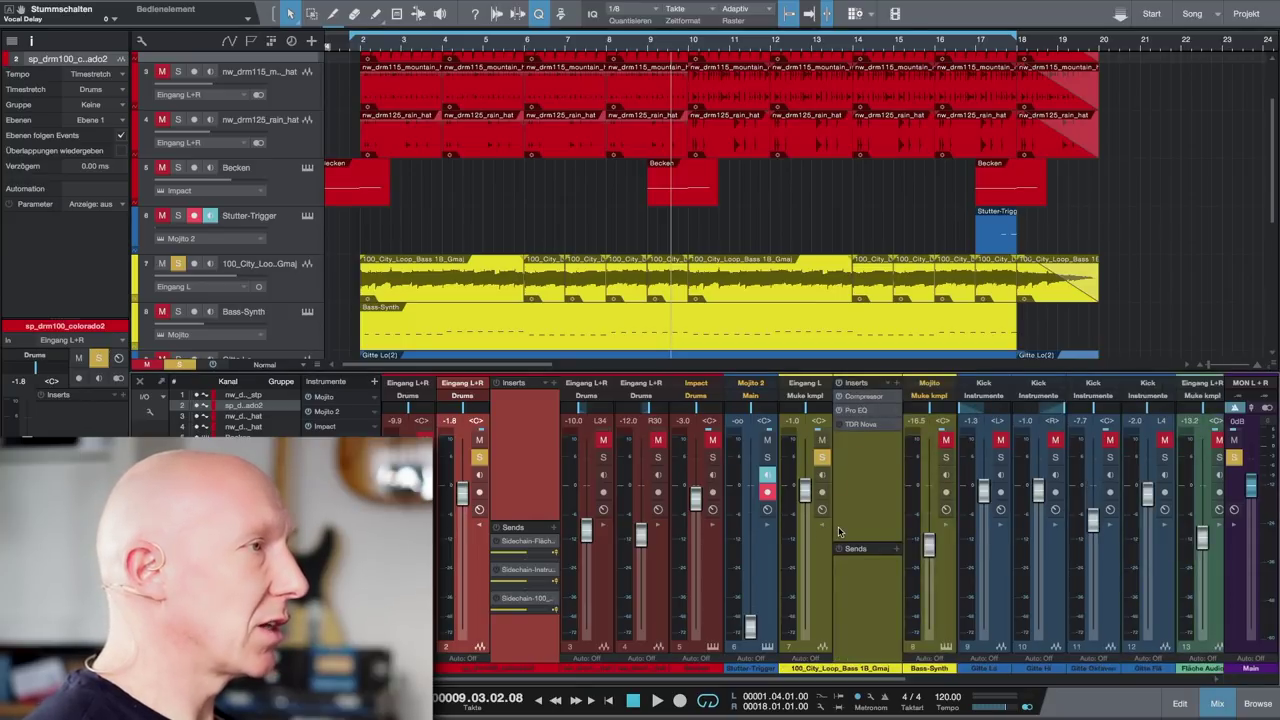
left_click(862, 399)
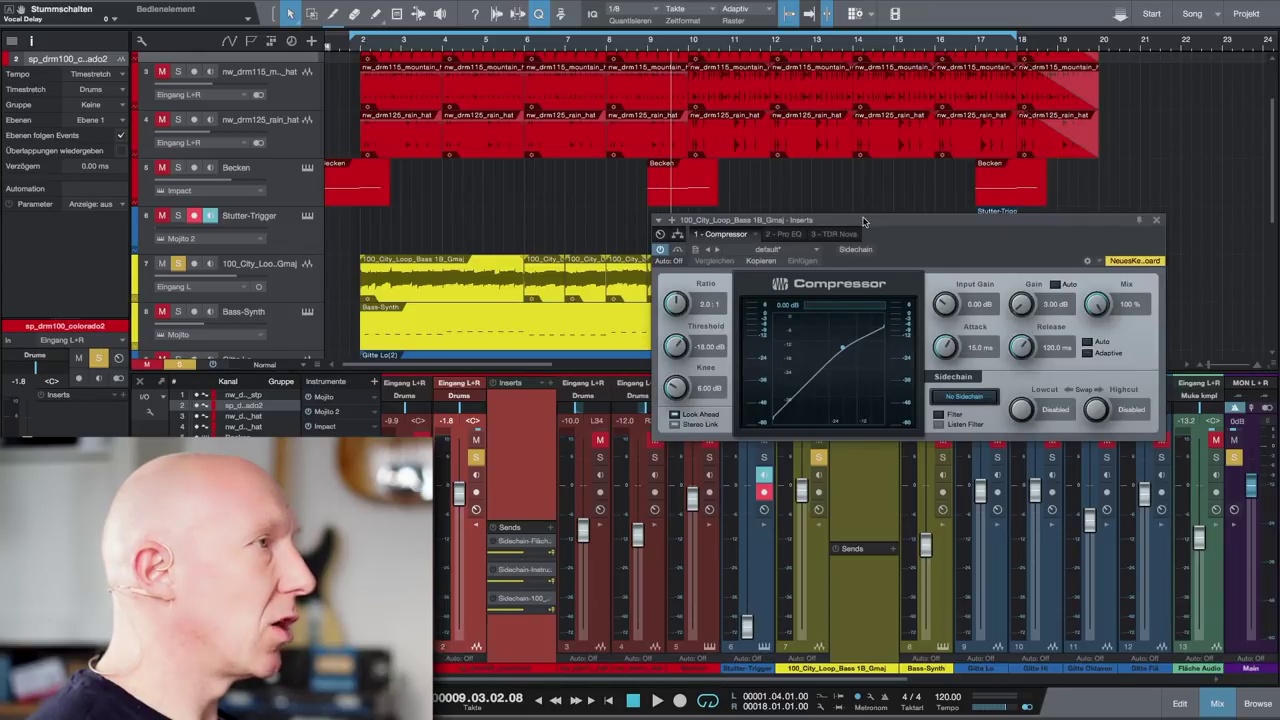
left_click_drag(866, 222, 834, 232)
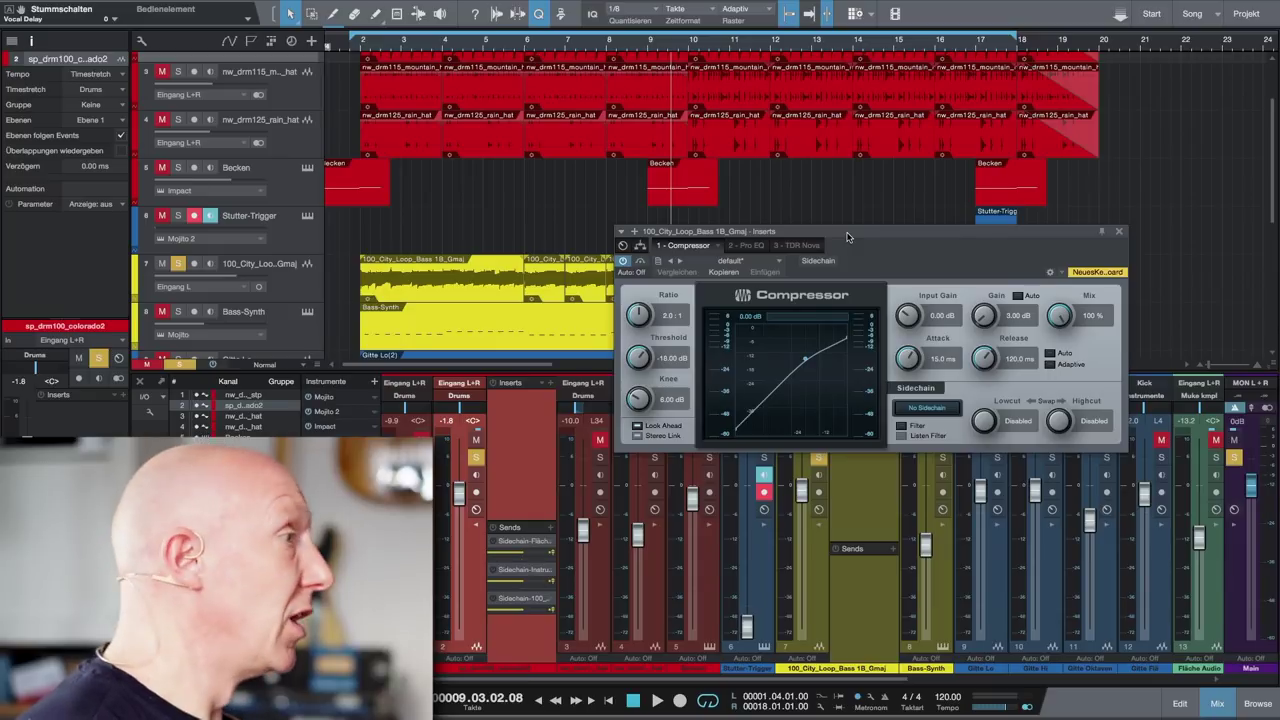
left_click(1120, 233)
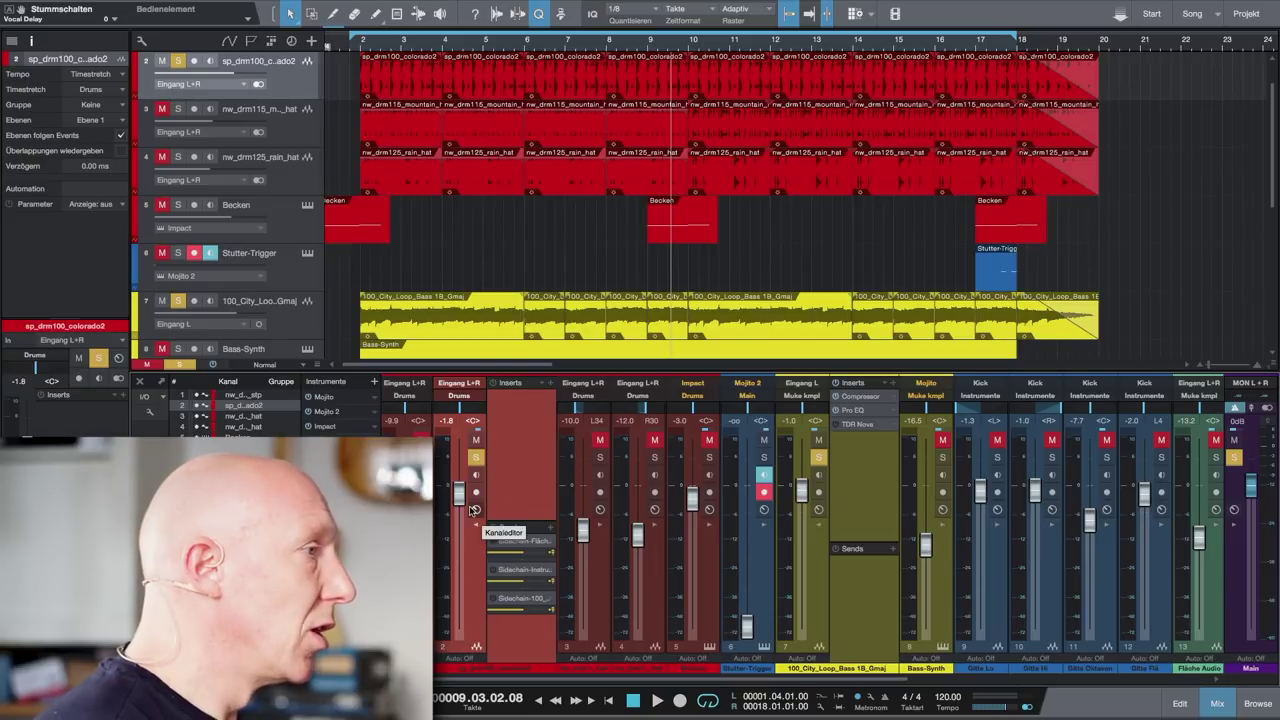
- Add a send on the sp_drm100_colorado2 channel to the sidechain of the Compressor on 100_City_Loop_Bass 1B_Gmaj
left_click(551, 528)
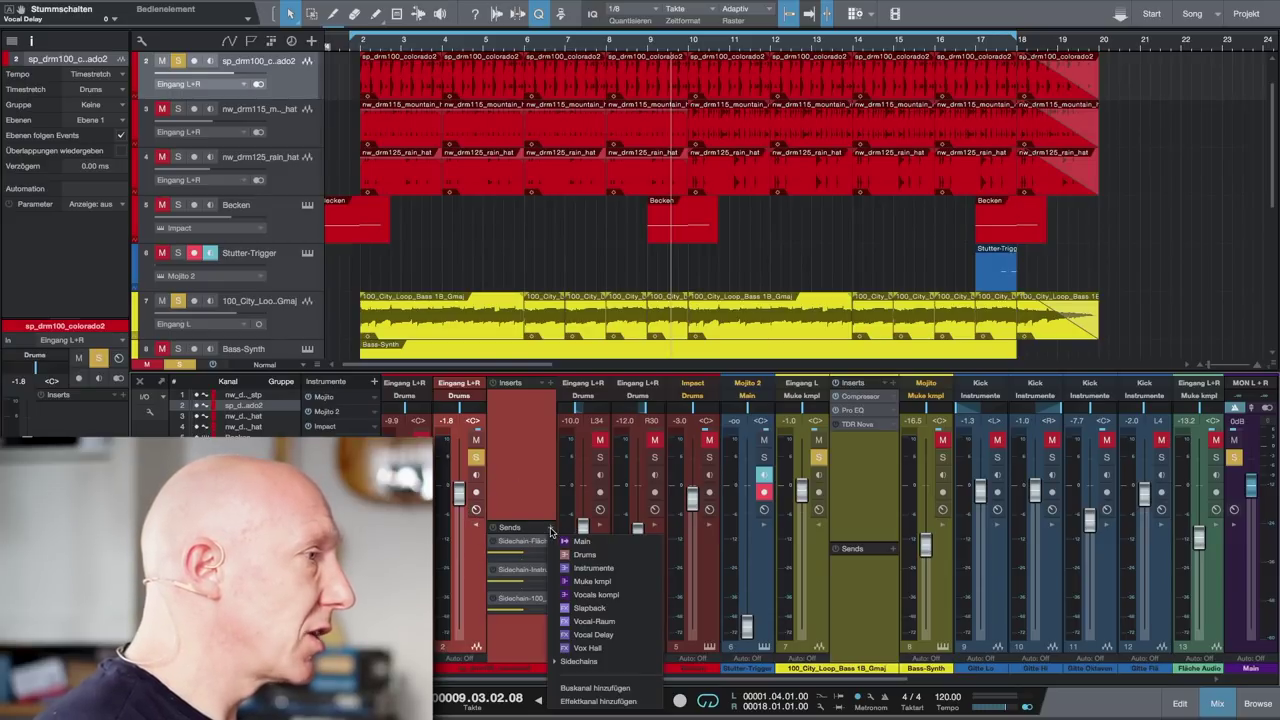
left_click(595, 655)
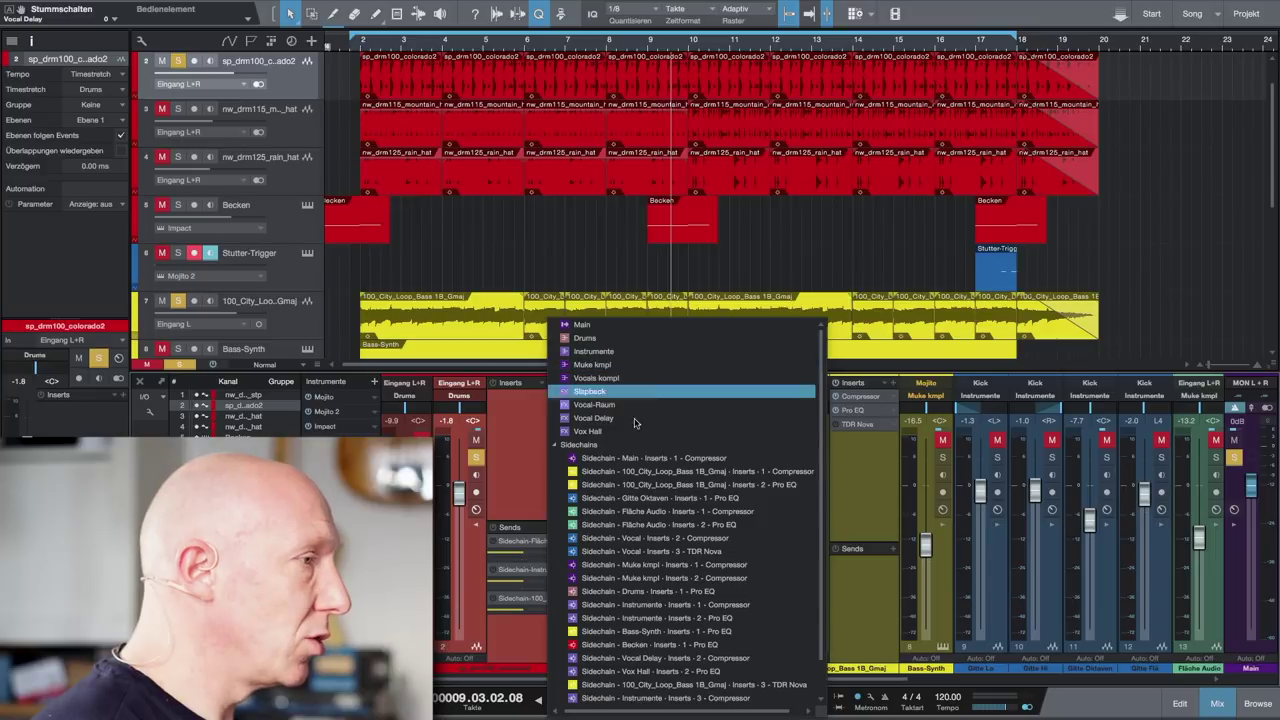
scroll(615, 460, "down", 2)
scroll(627, 412, "right", 1)
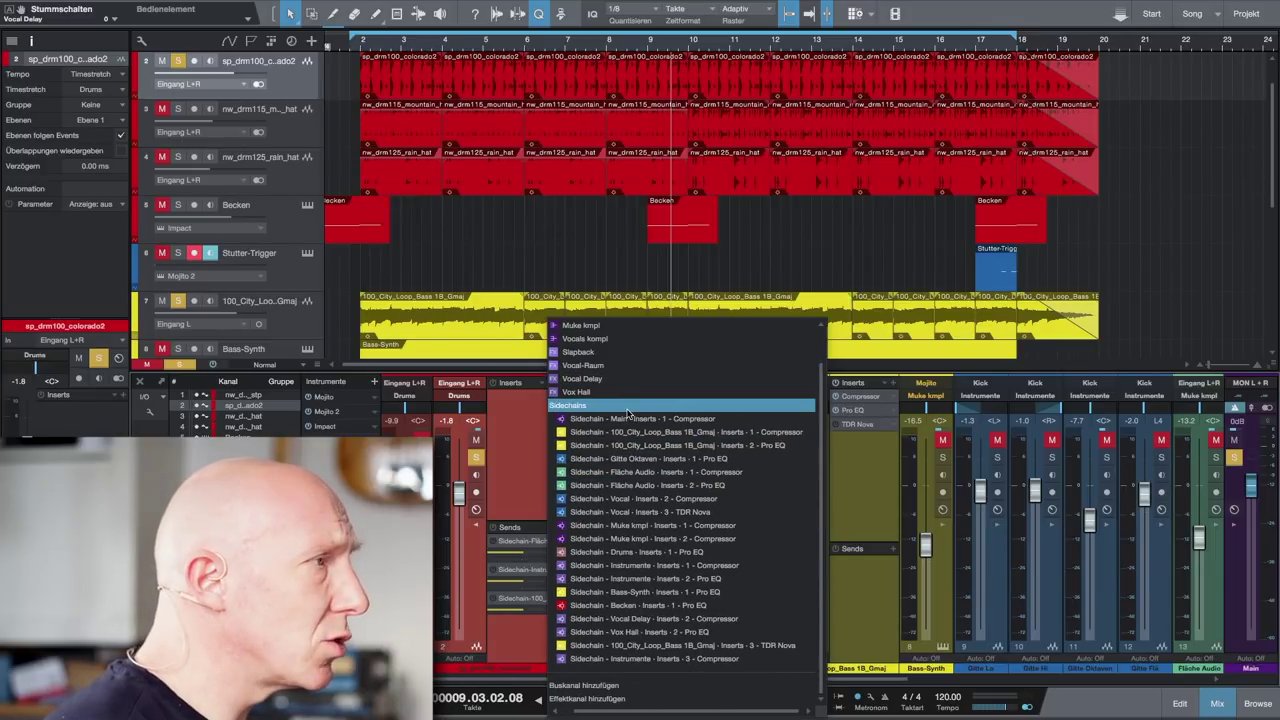
scroll(627, 412, "left", 1)
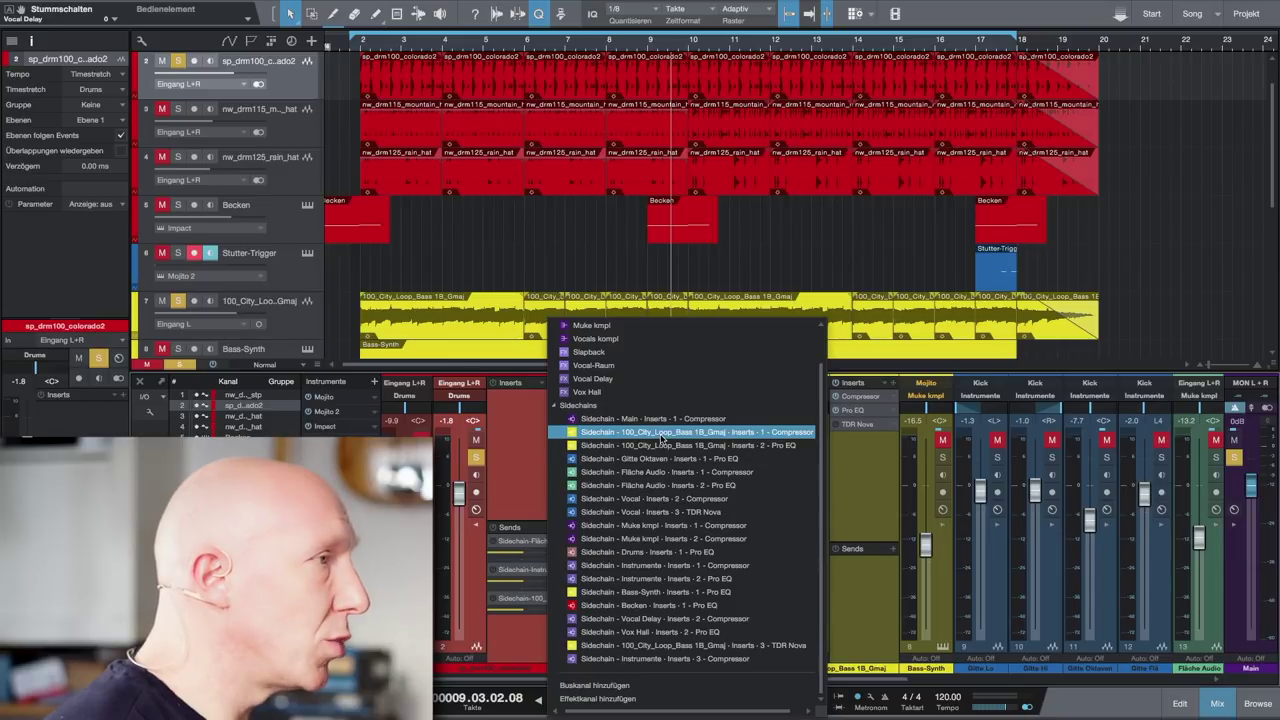
left_click(661, 437)
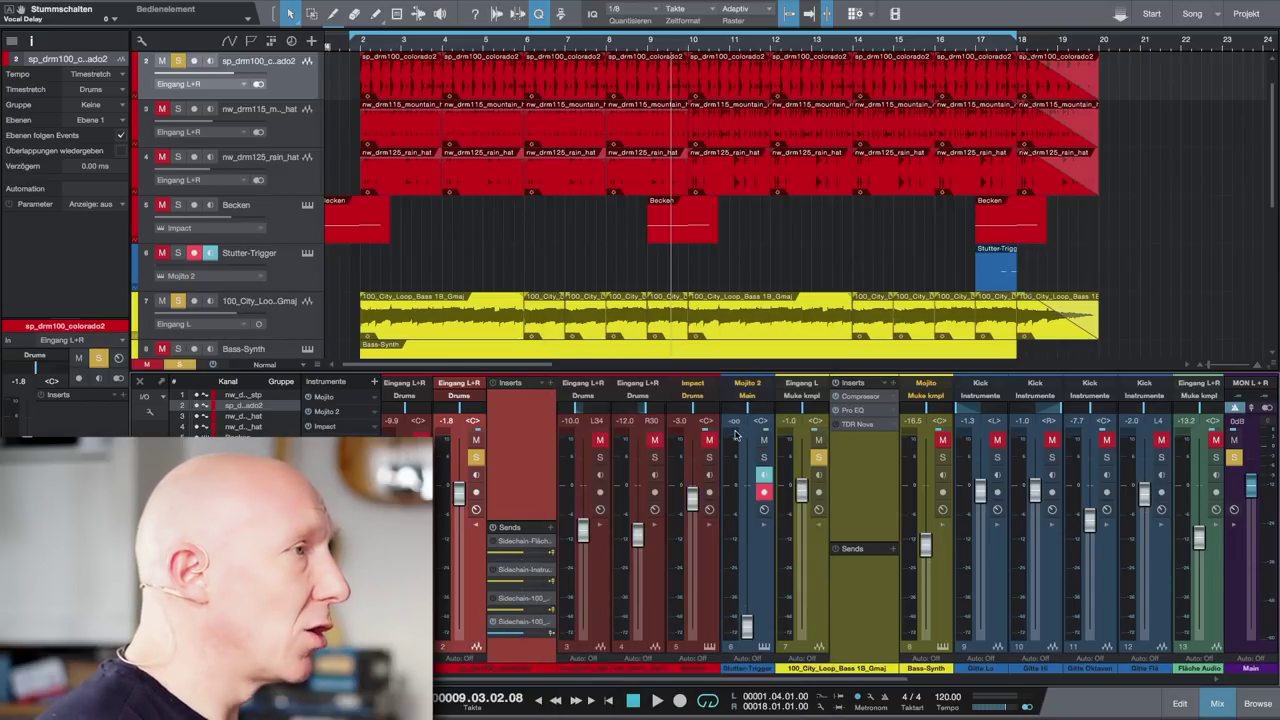
- Check the external sidechain in the bass loop's Compressor and watch its gain reduction while playing the soloed tracks
left_click(862, 397)
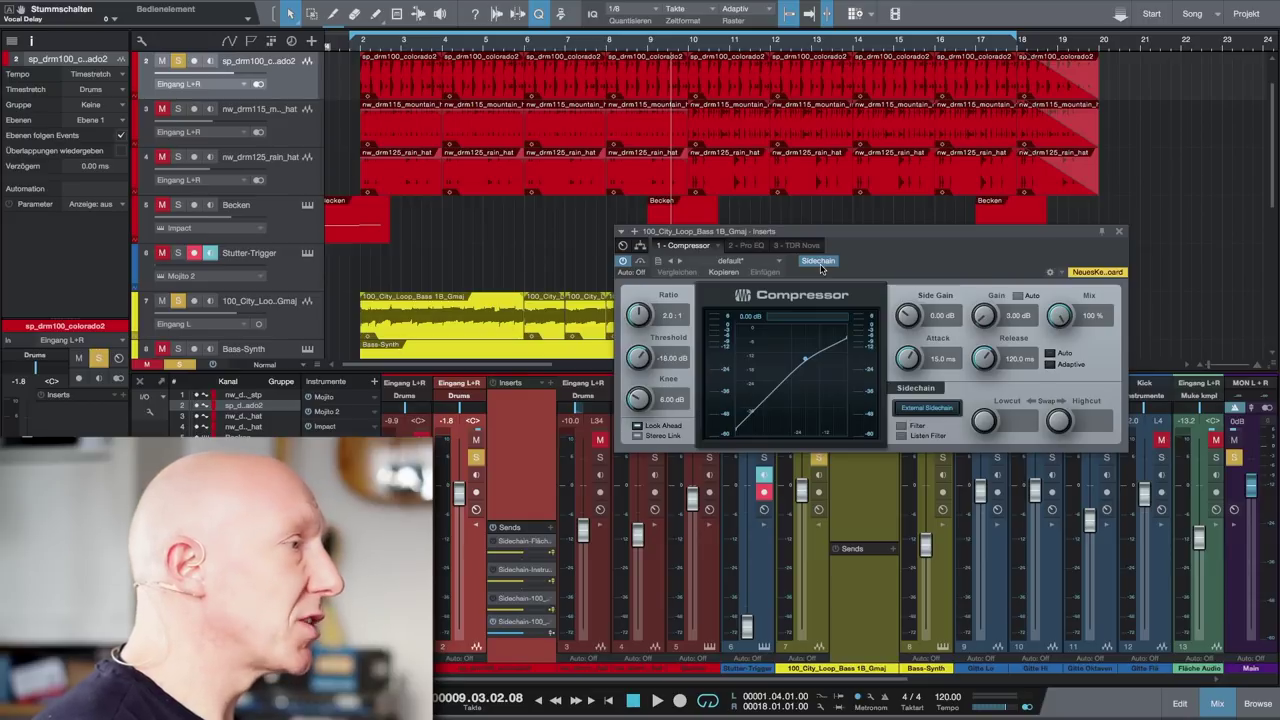
left_click(1121, 234)
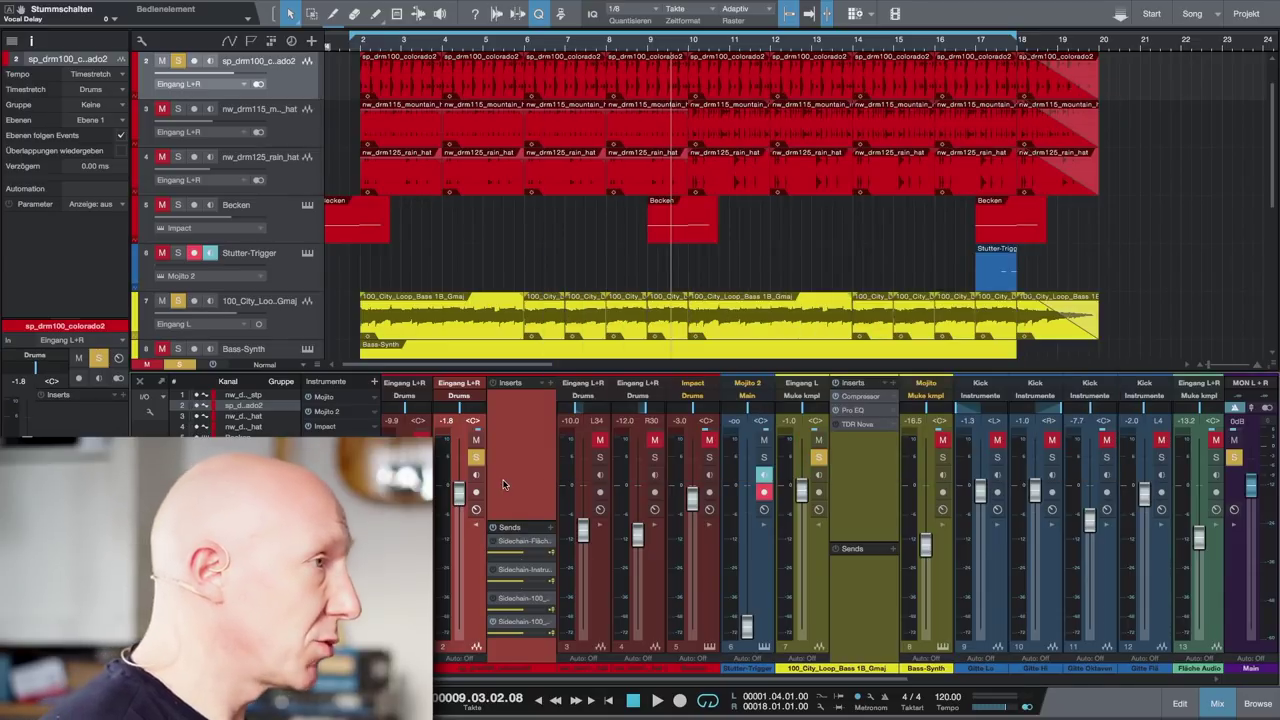
left_click(860, 397)
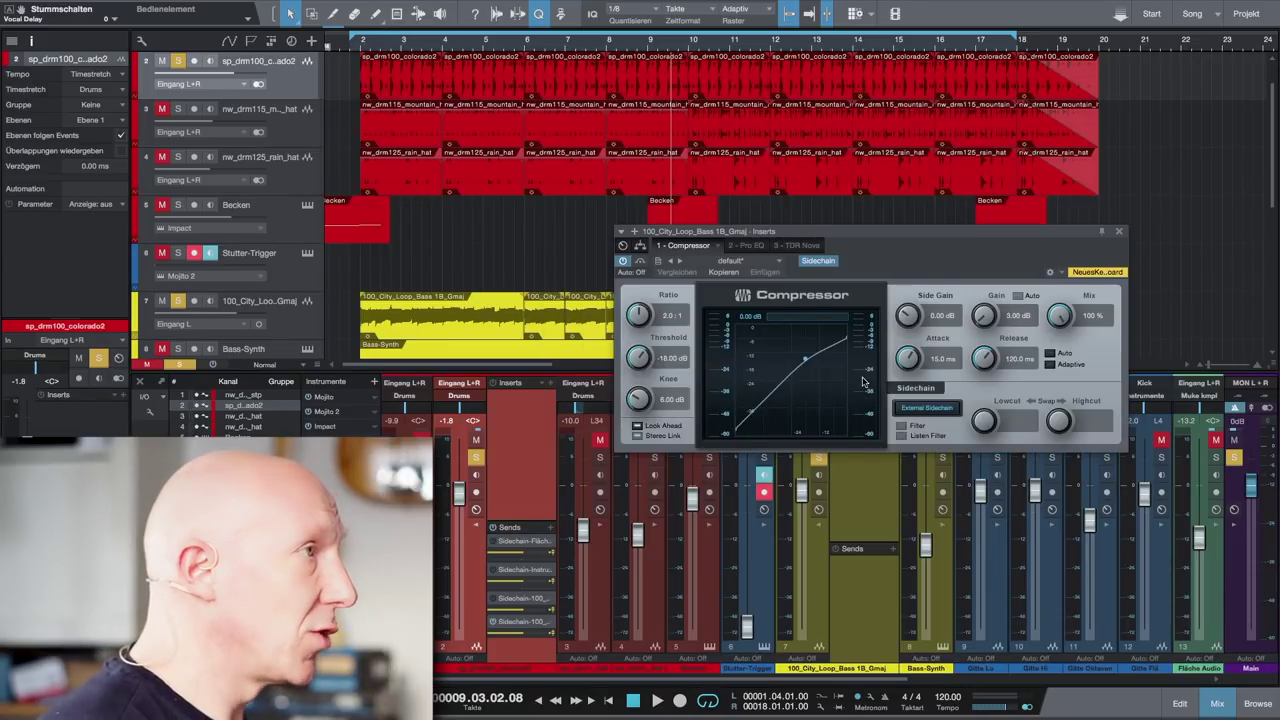
left_click_drag(851, 234, 875, 251)
key("space")
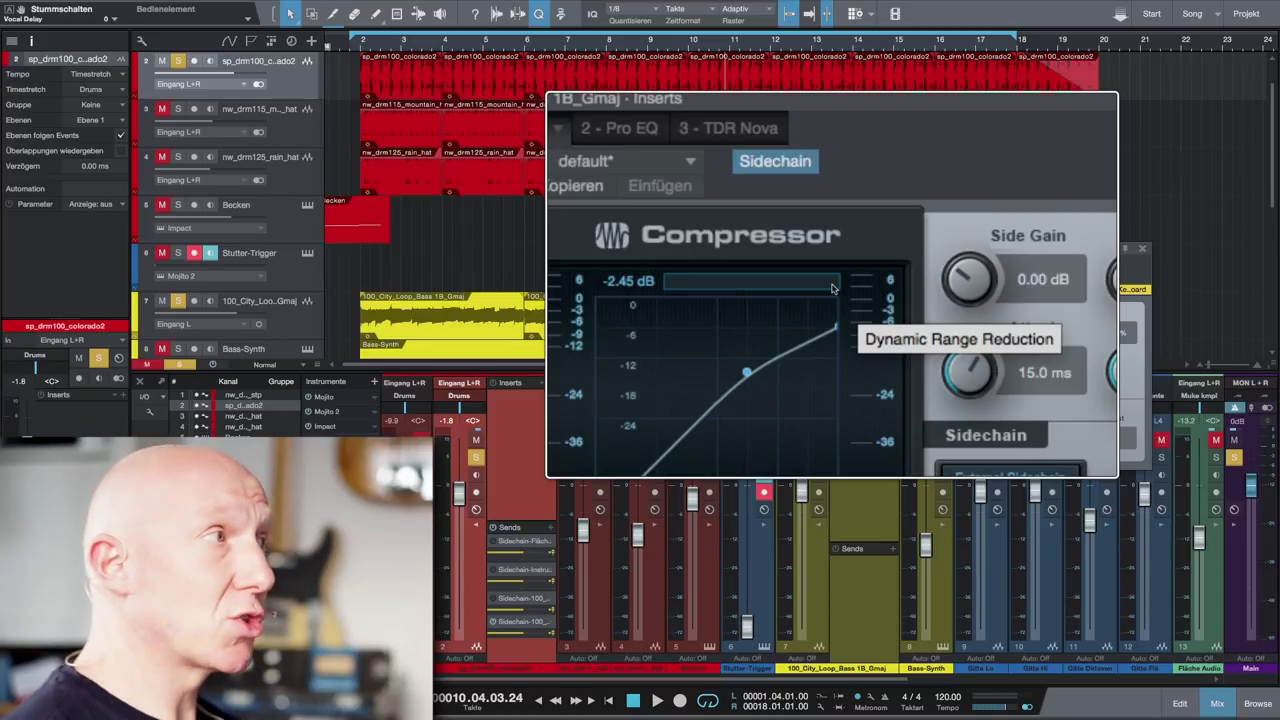
key("space")
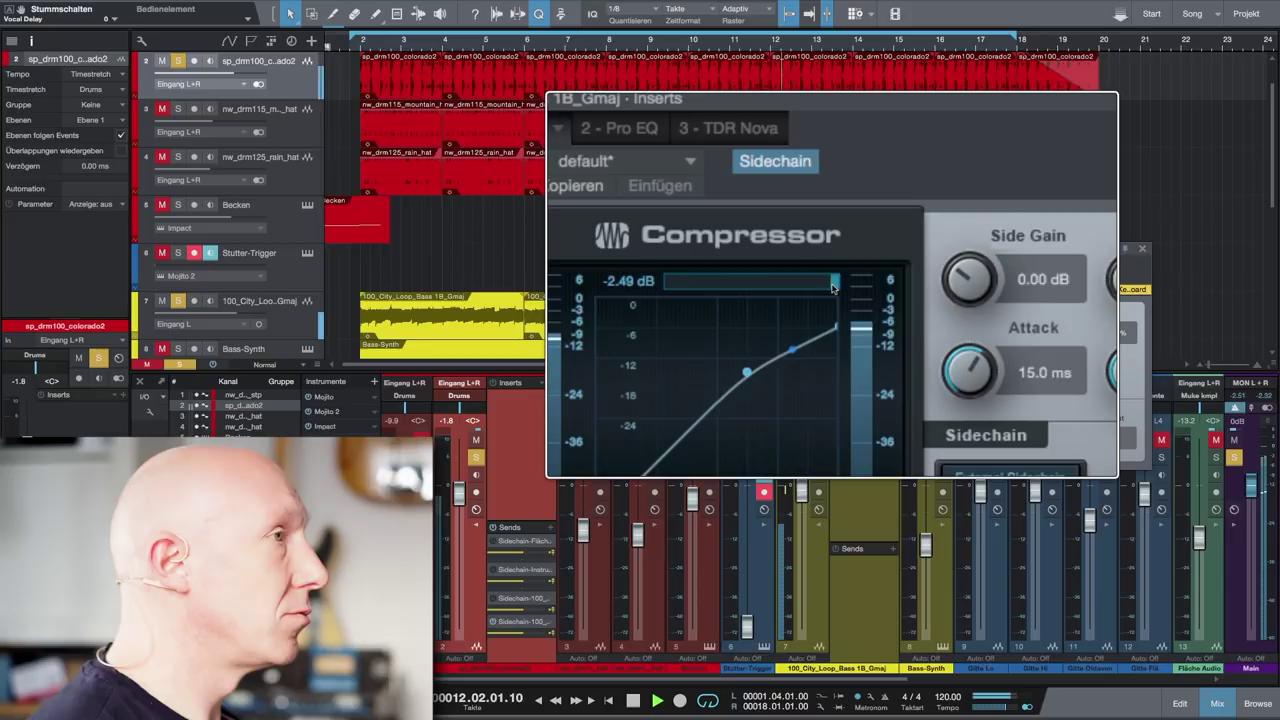
key("space")
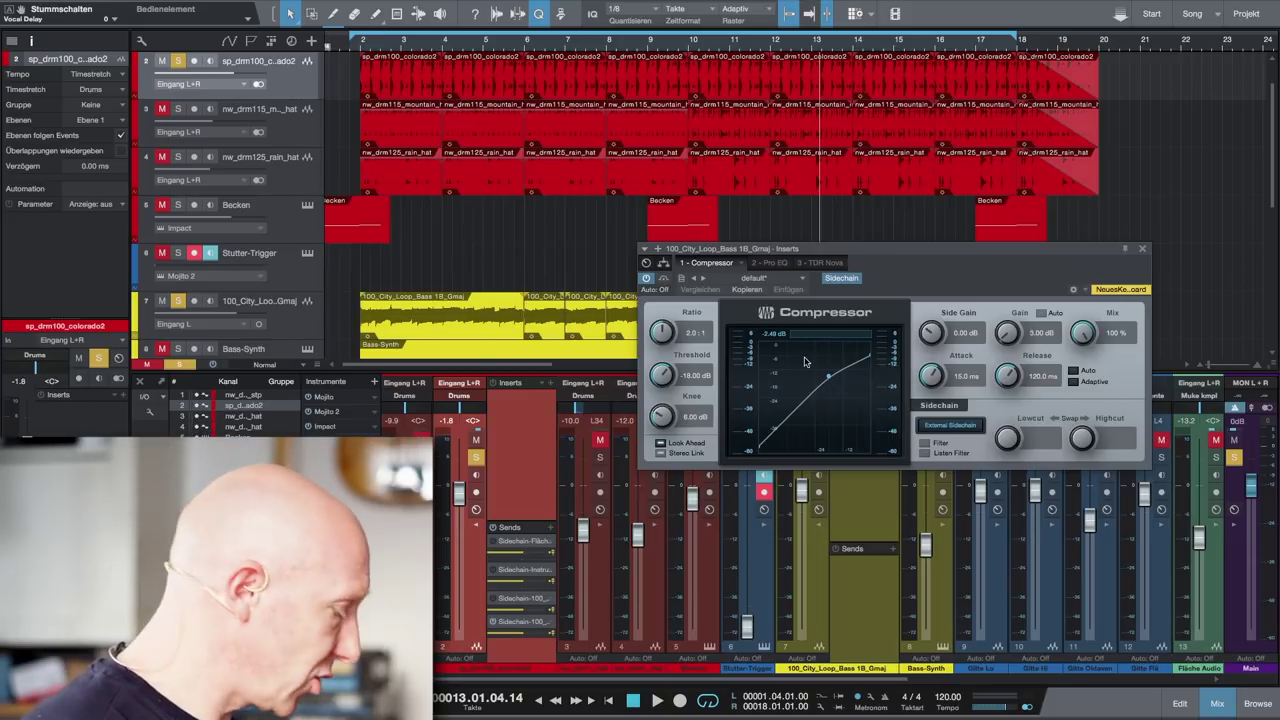
- Try a Compressor threshold of -34.32 dB on the bass loop during playback, stop, and close the plug-in
key("space")
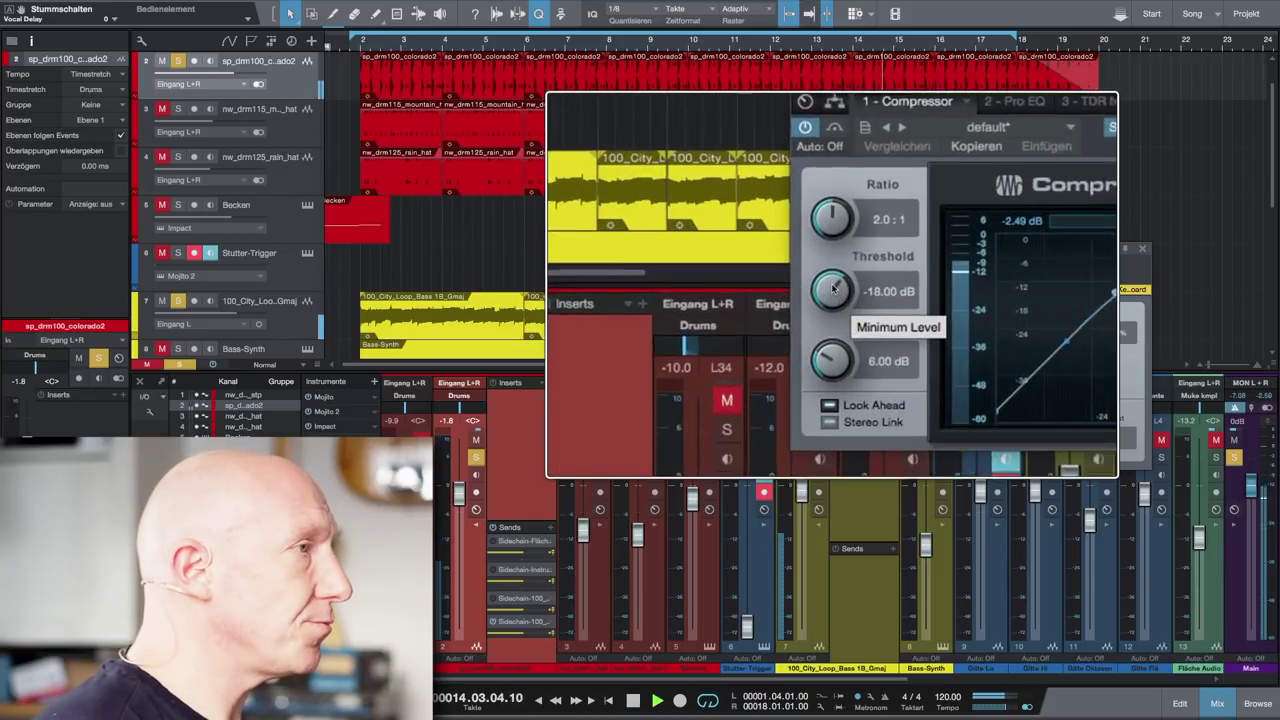
left_click_drag(663, 374, 672, 427)
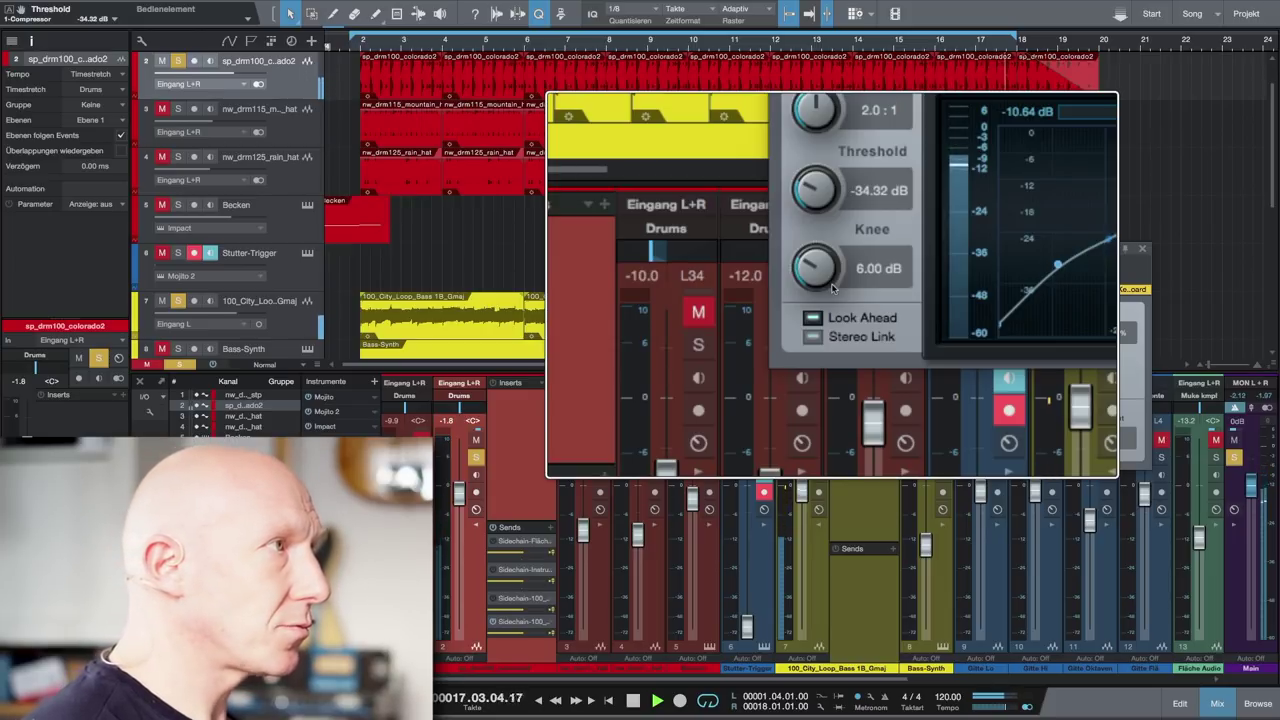
key("space")
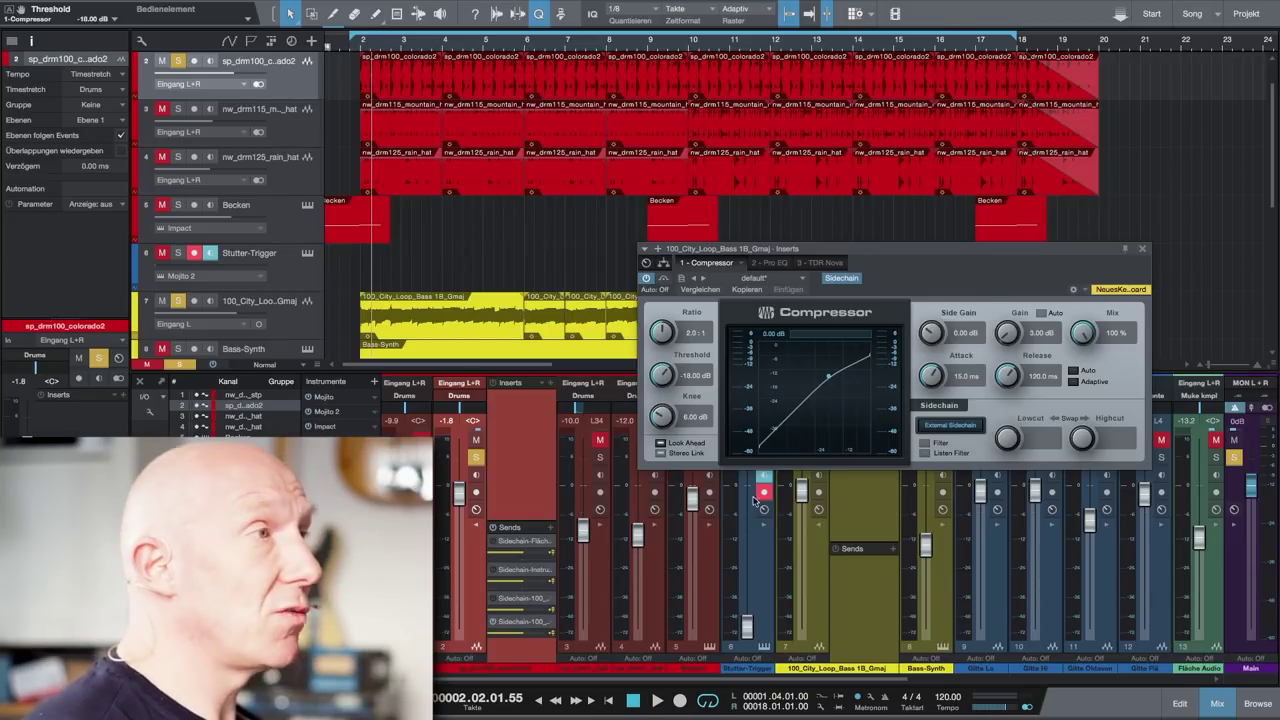
left_click(1143, 249)
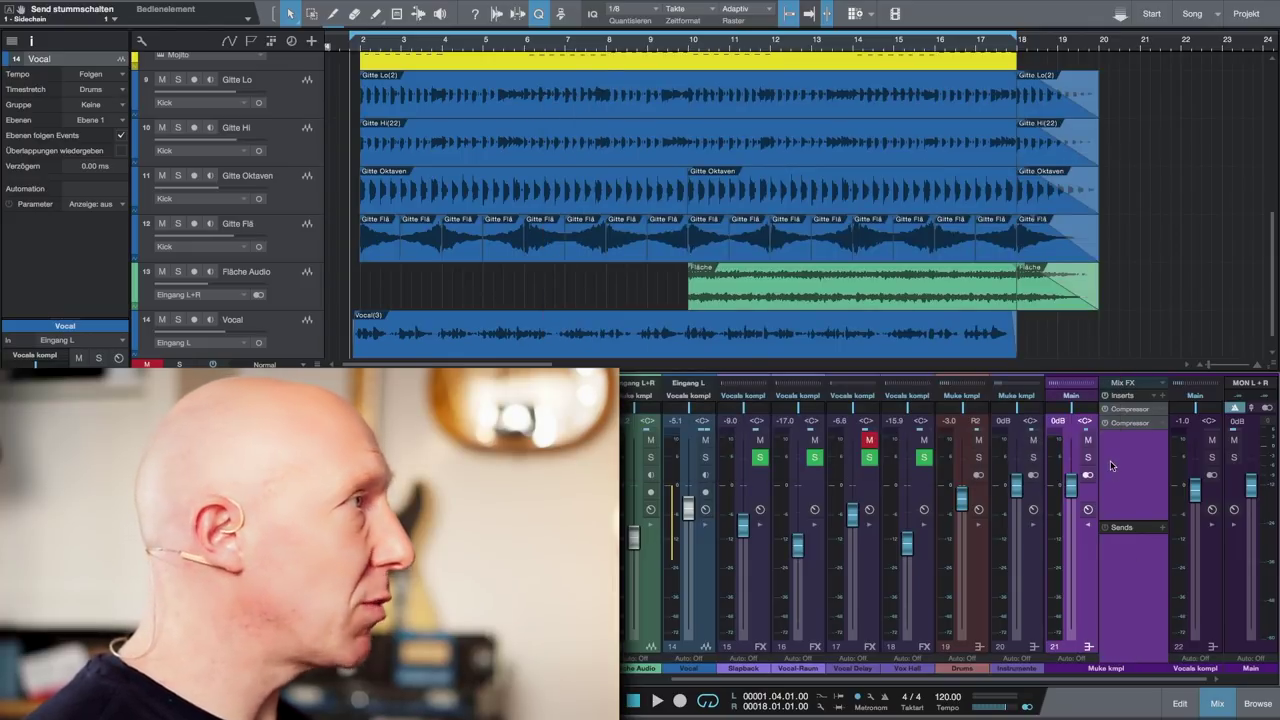
- Play the mix and mute the Muke kmpl bus for comparison, then stop playback and unmute the bus
key("space")
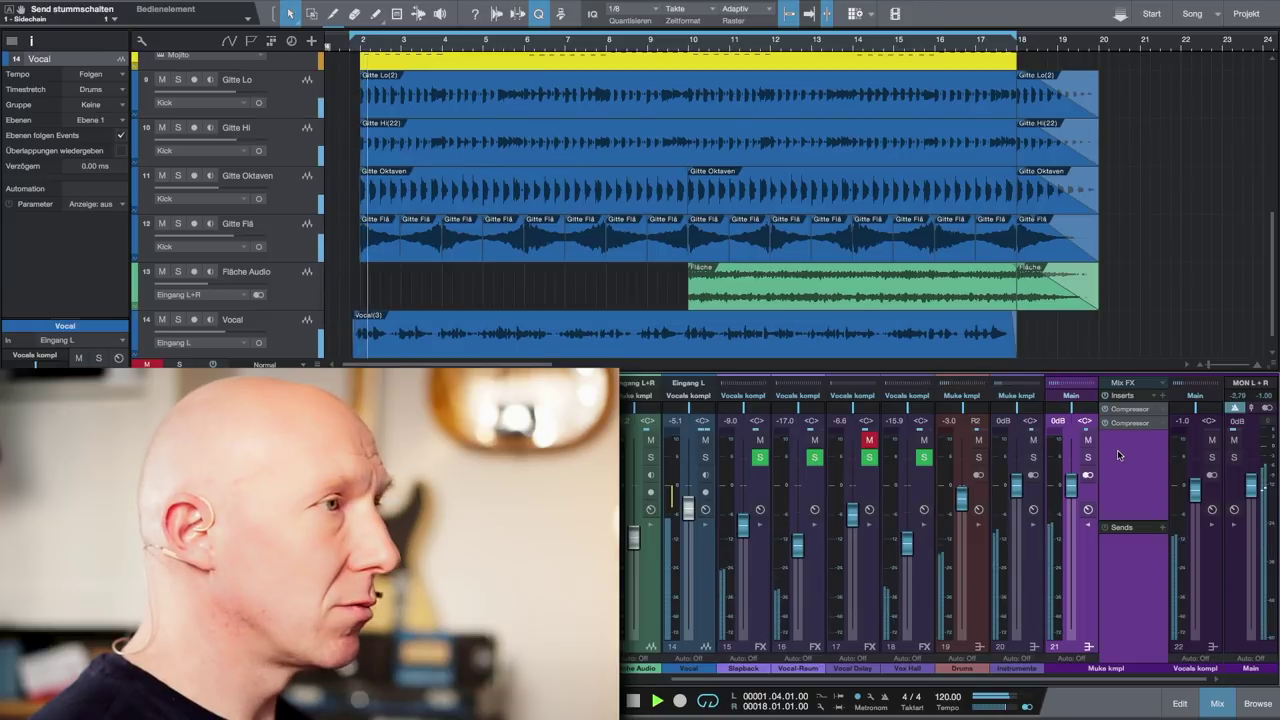
left_click(1088, 440)
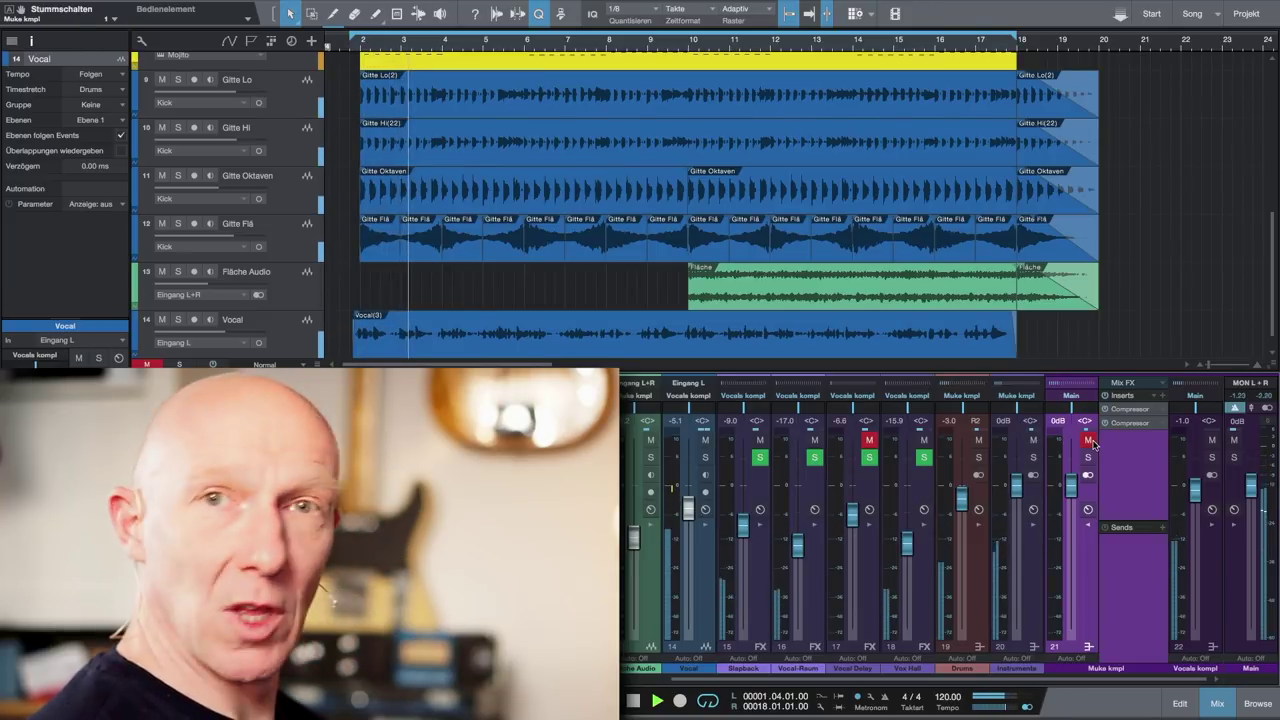
key("space")
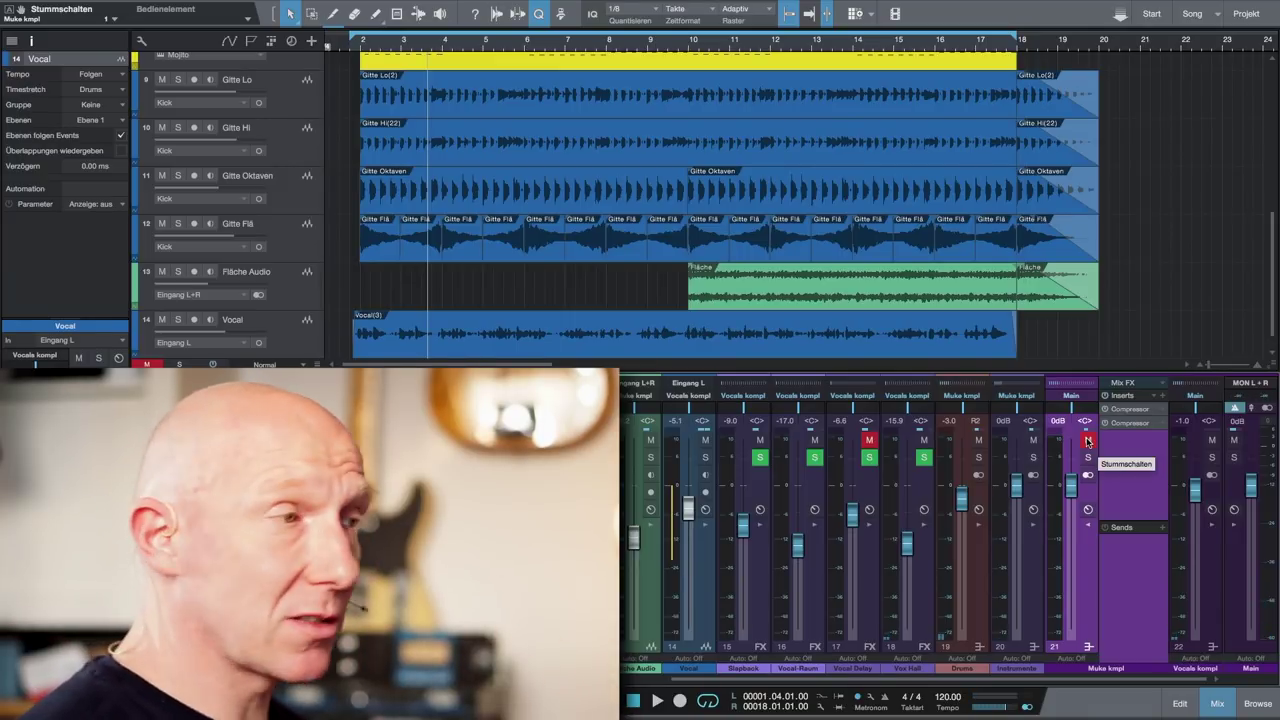
left_click(1088, 441)
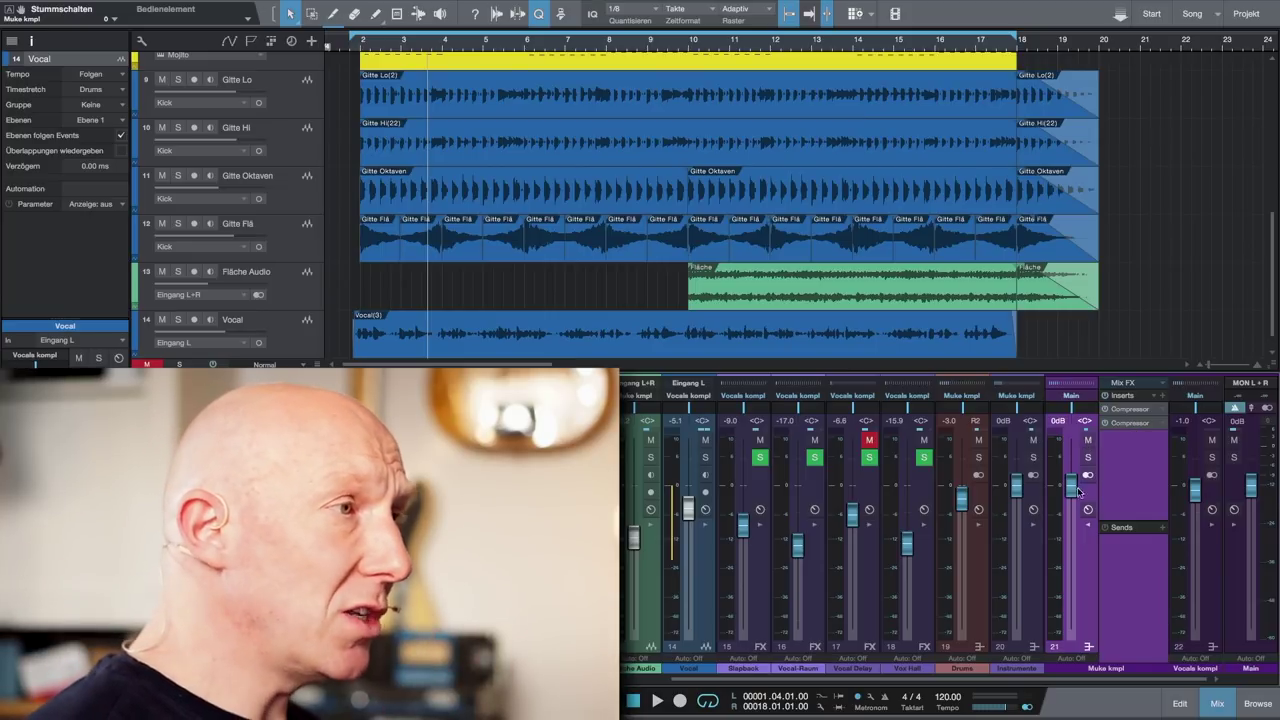
- Open the first Compressor on the Muke kmpl bus, expand the Vocal channel's sends, and play the mix to examine the sidechain compression
left_click(1131, 410)
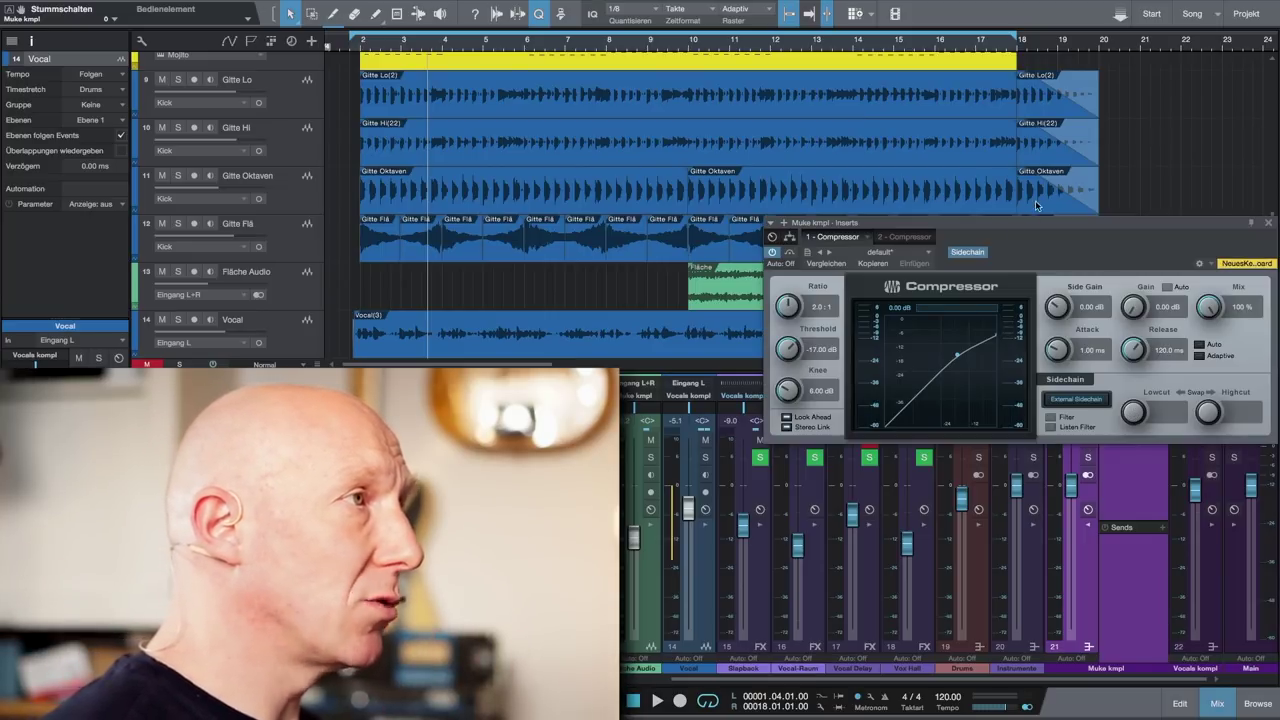
left_click_drag(1034, 225, 946, 137)
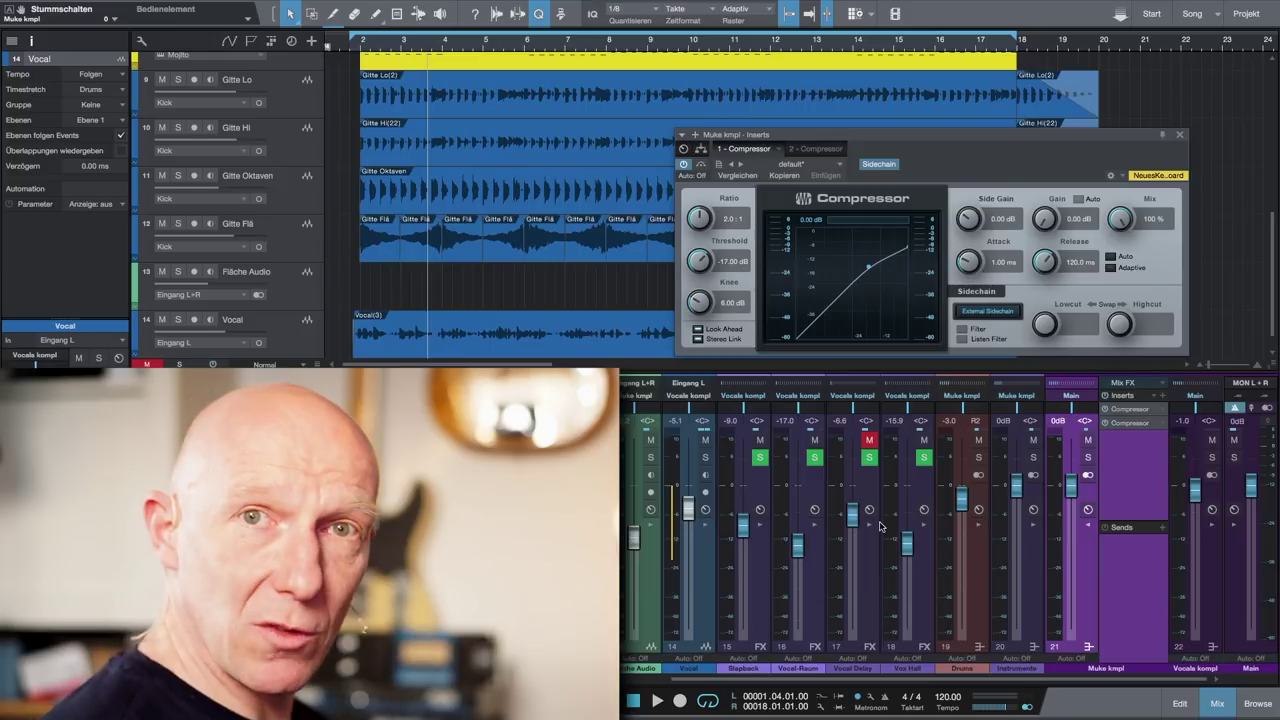
left_click(705, 527)
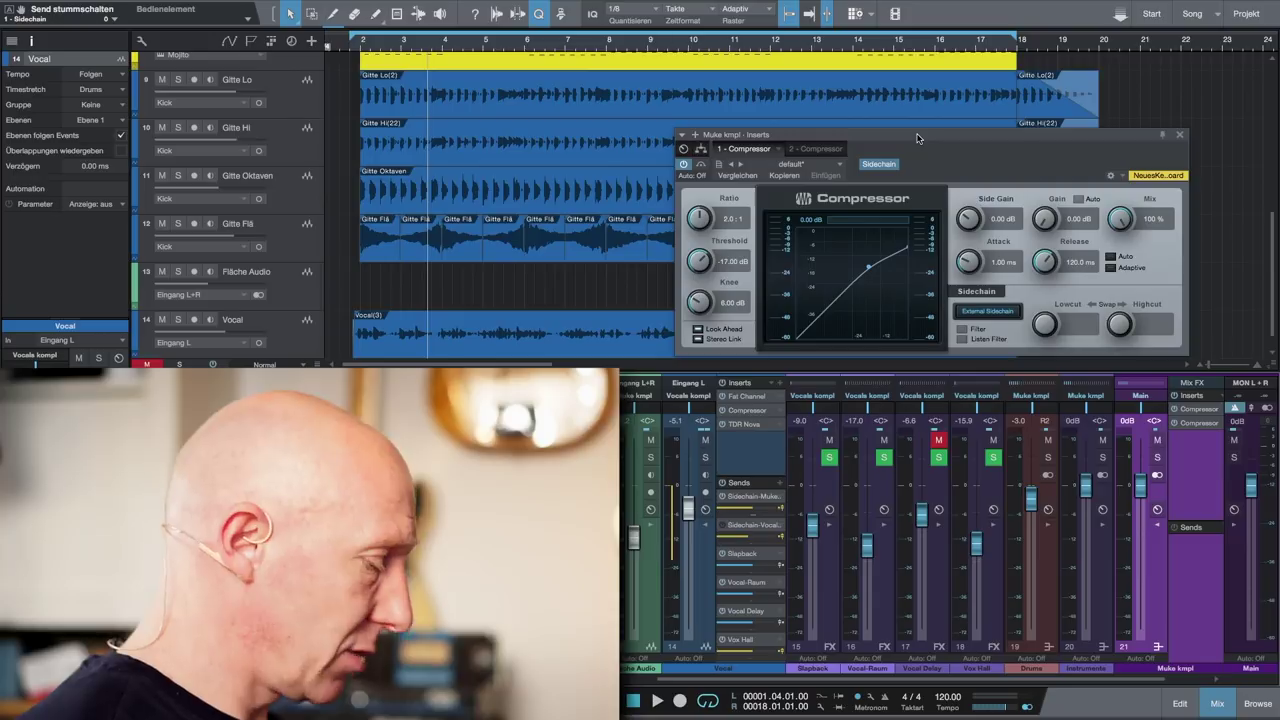
key("space")
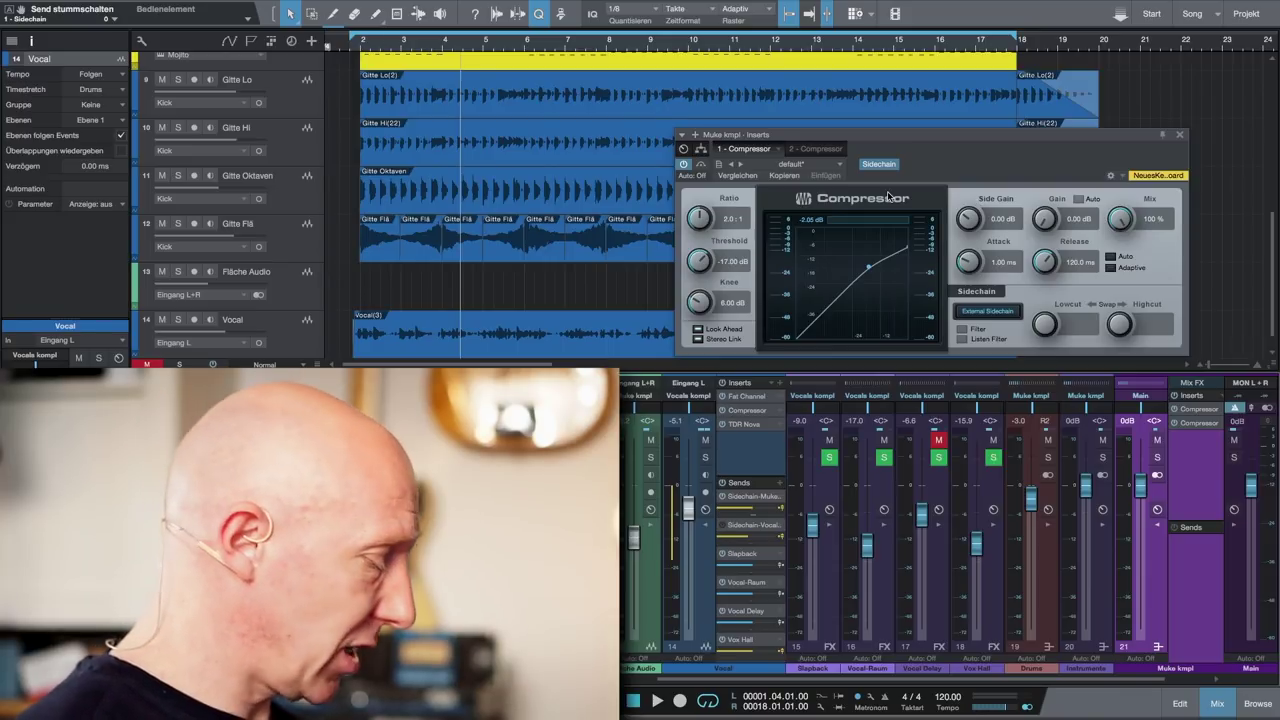
- Test the threshold of the first Compressor on the Muke kmpl bus, leave it at -17.00 dB, and replay the mix
key("space")
left_click_drag(699, 270, 701, 302)
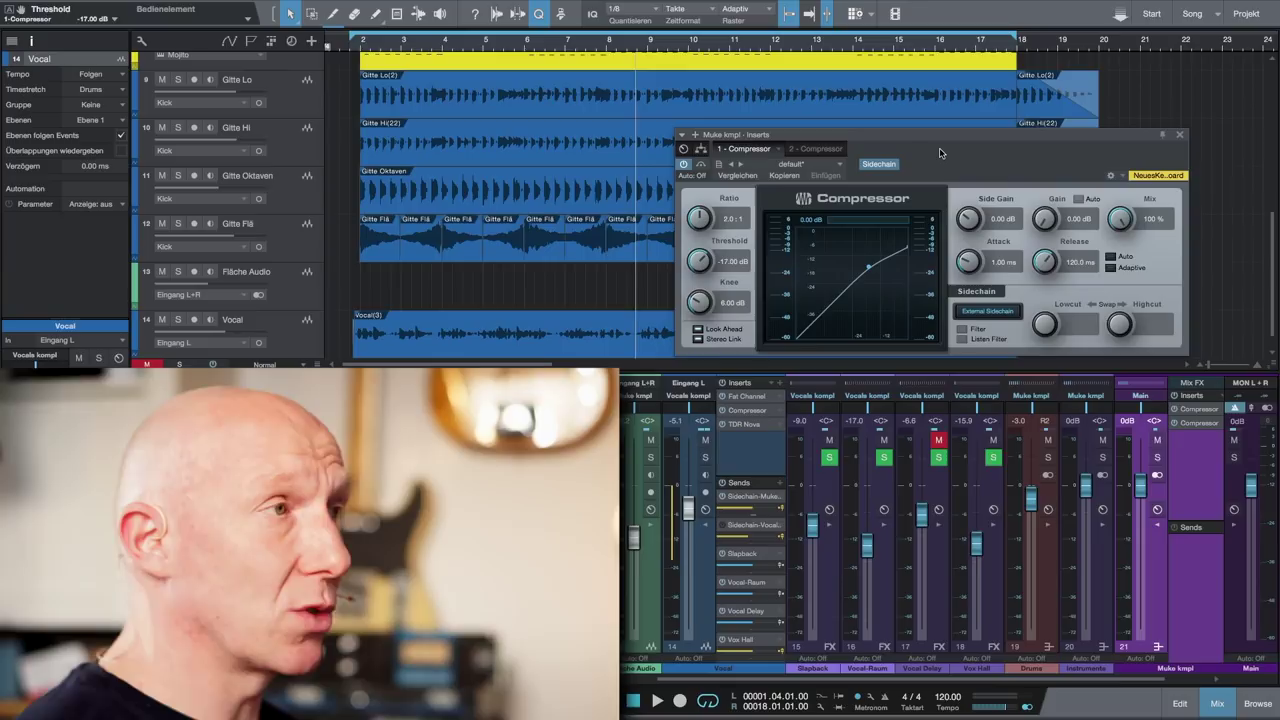
left_click_drag(929, 142, 899, 157)
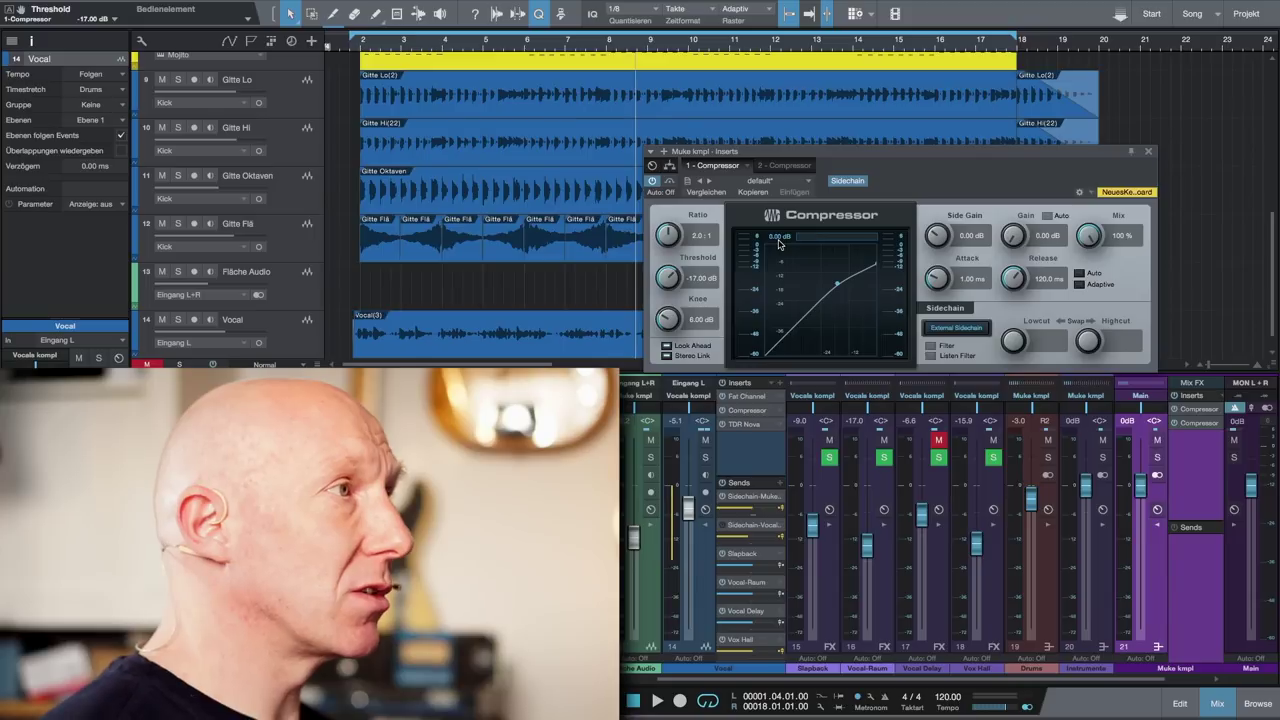
key("space")
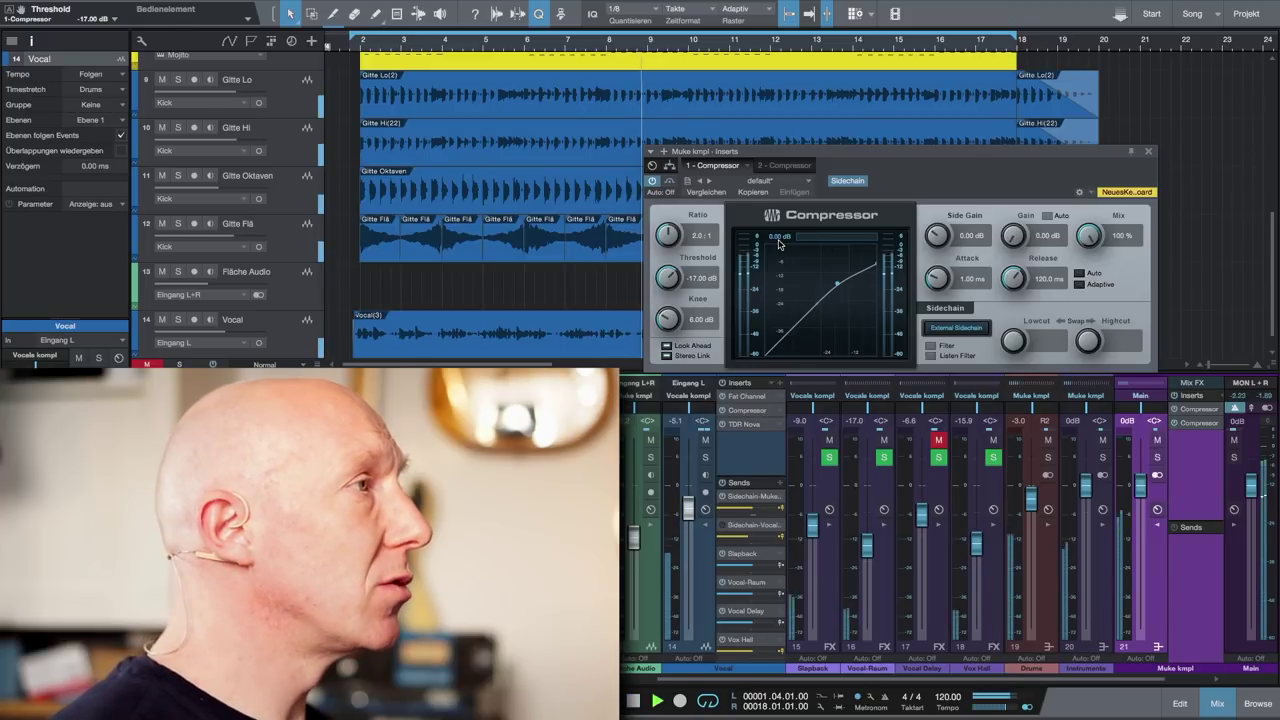
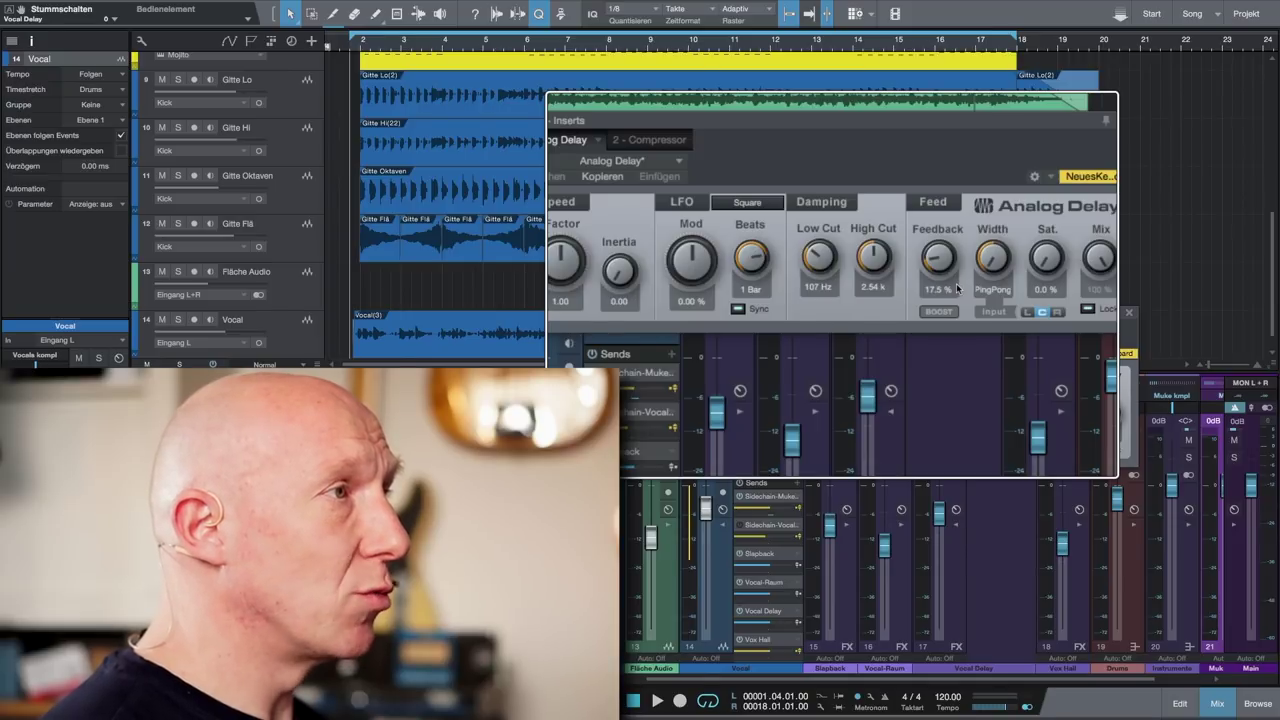
- Close the Vocal Delay's Analog Delay, solo the Vocal channel, and play the vocal passage from about bar 4 to hear the delay
left_click(1130, 314)
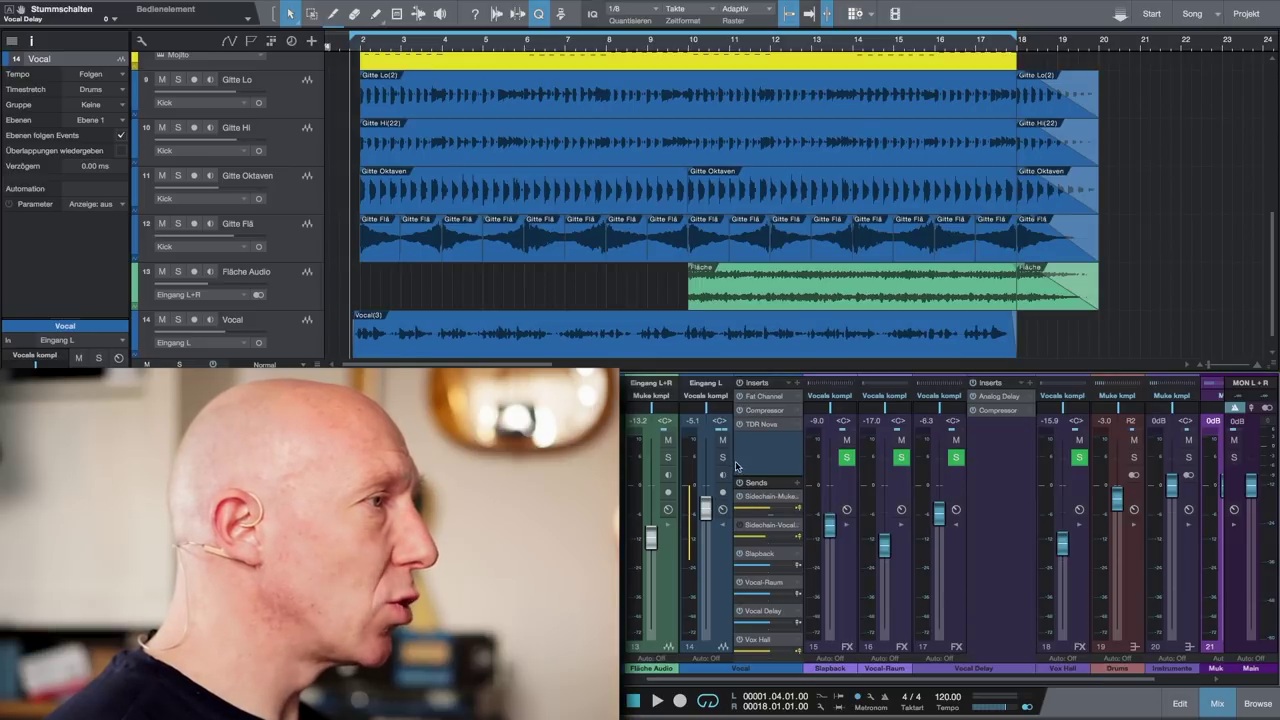
left_click(723, 458)
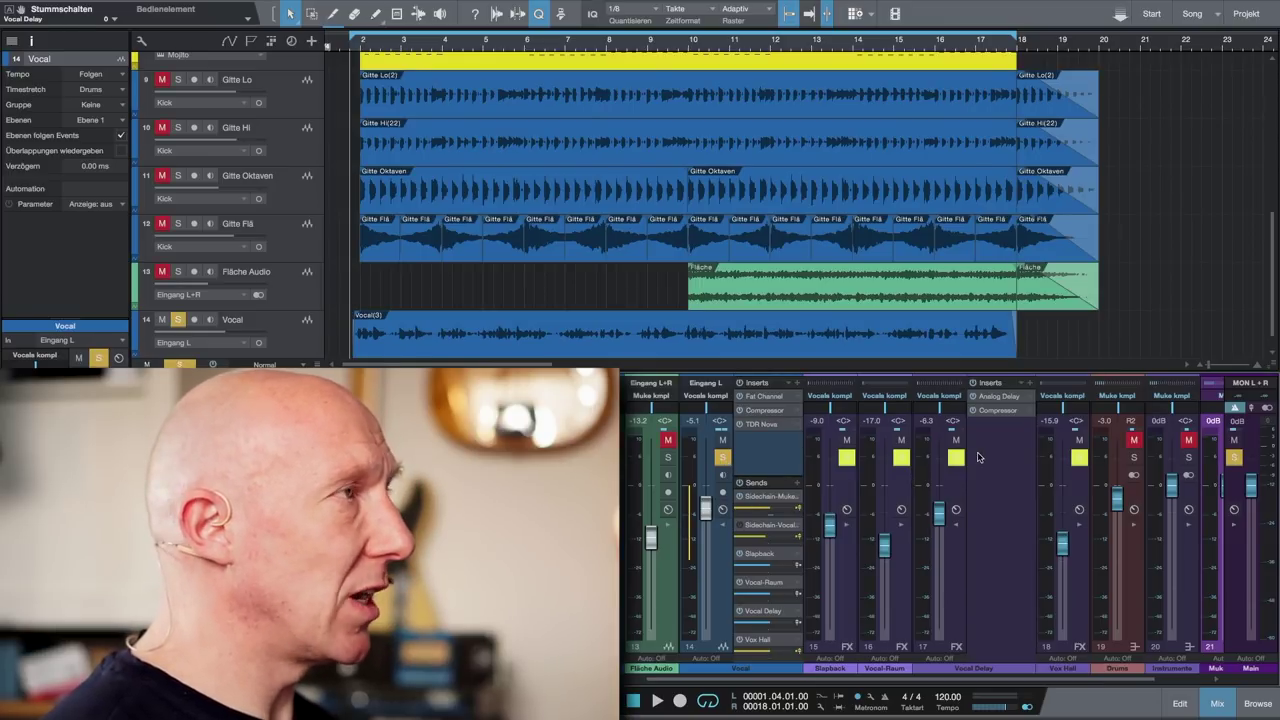
key("space")
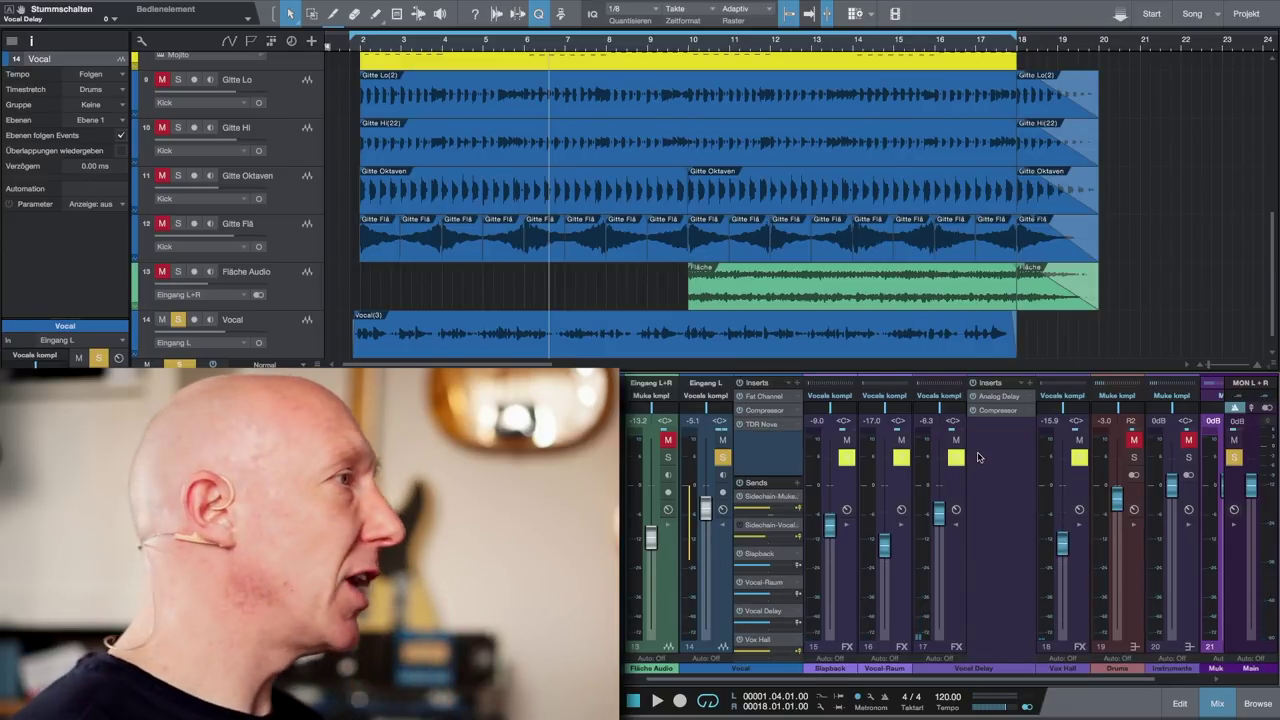
left_click(467, 47)
key("space")
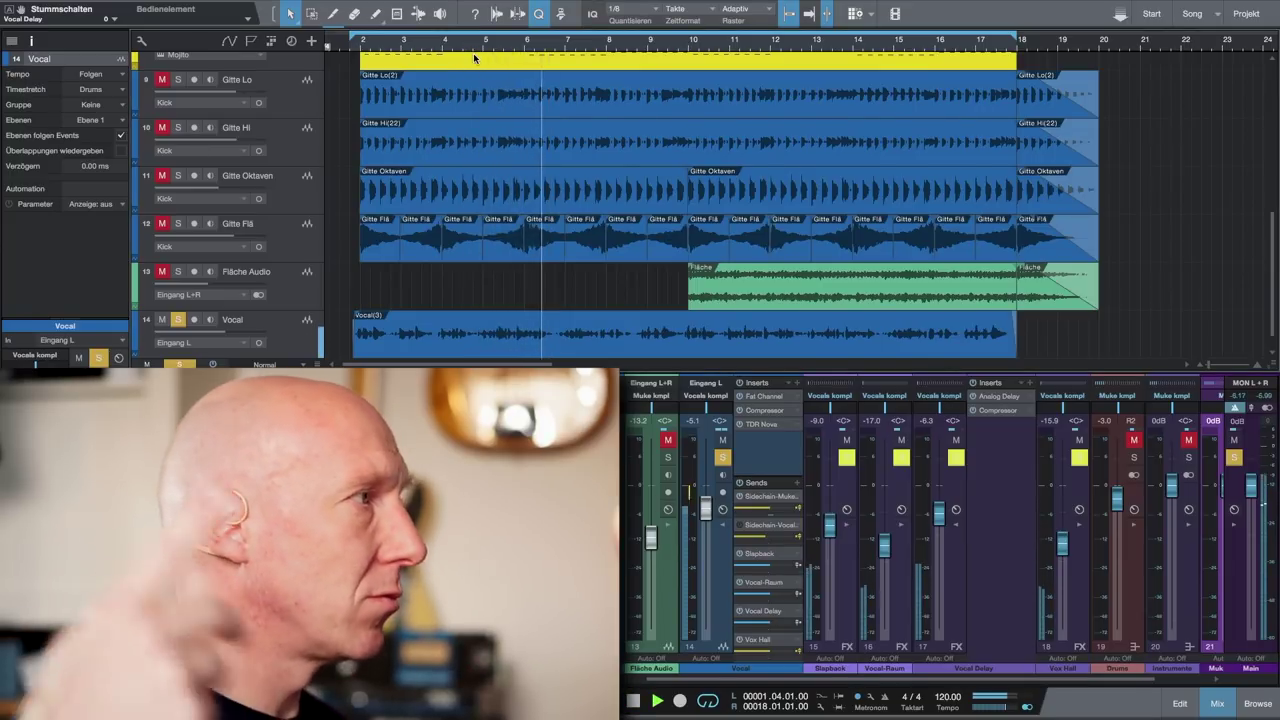
key("space")
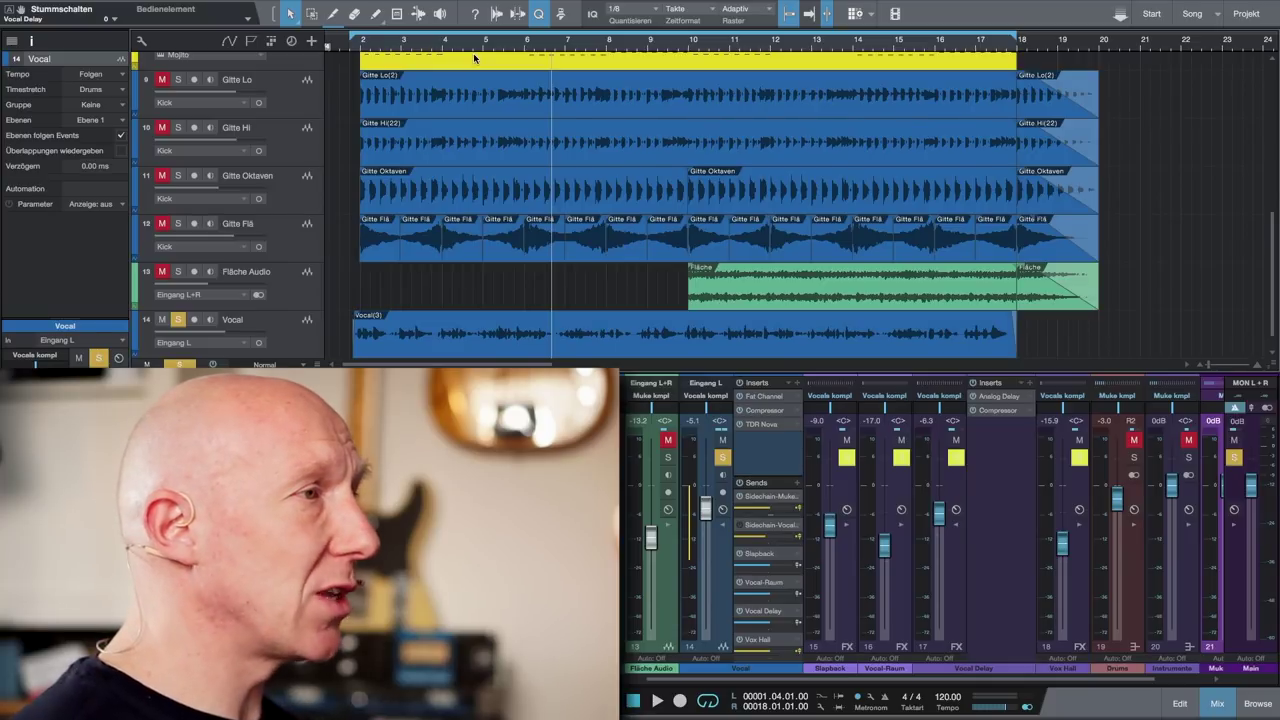
- Check the Compressor on the Vocal Delay channel and activate the Vocal channel's sidechain send feeding it
left_click(997, 411)
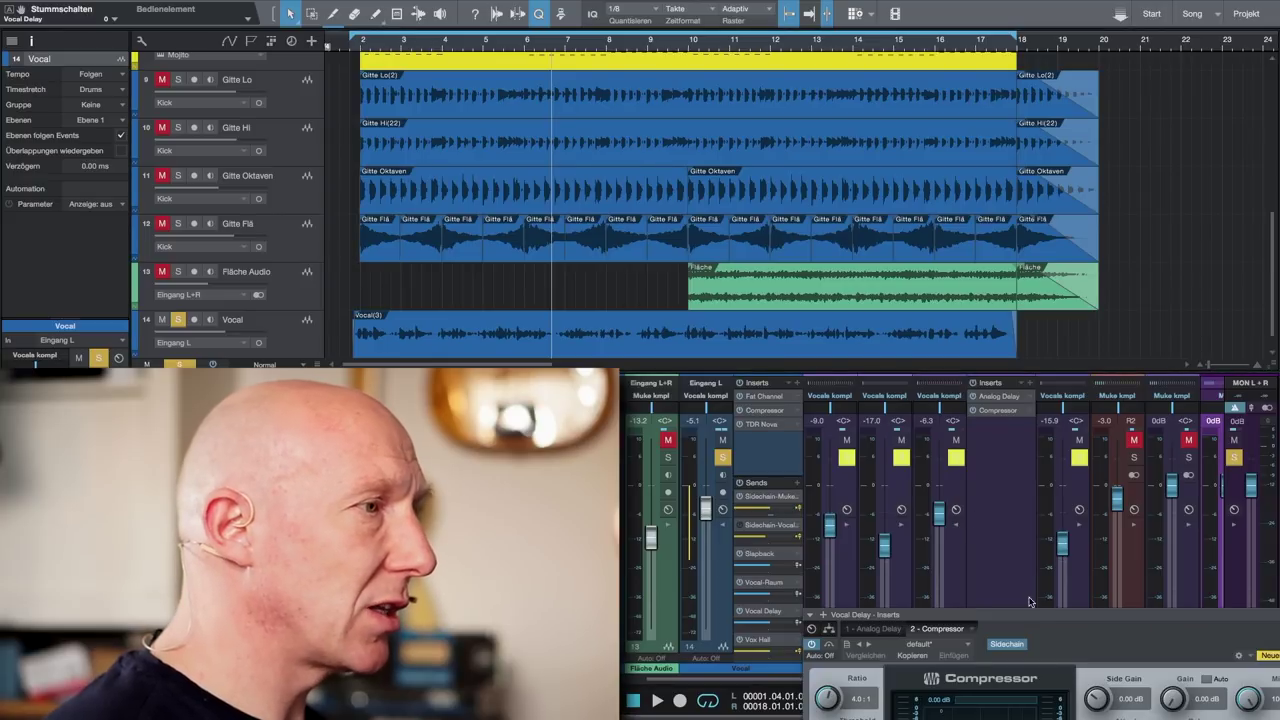
left_click_drag(1035, 622, 886, 168)
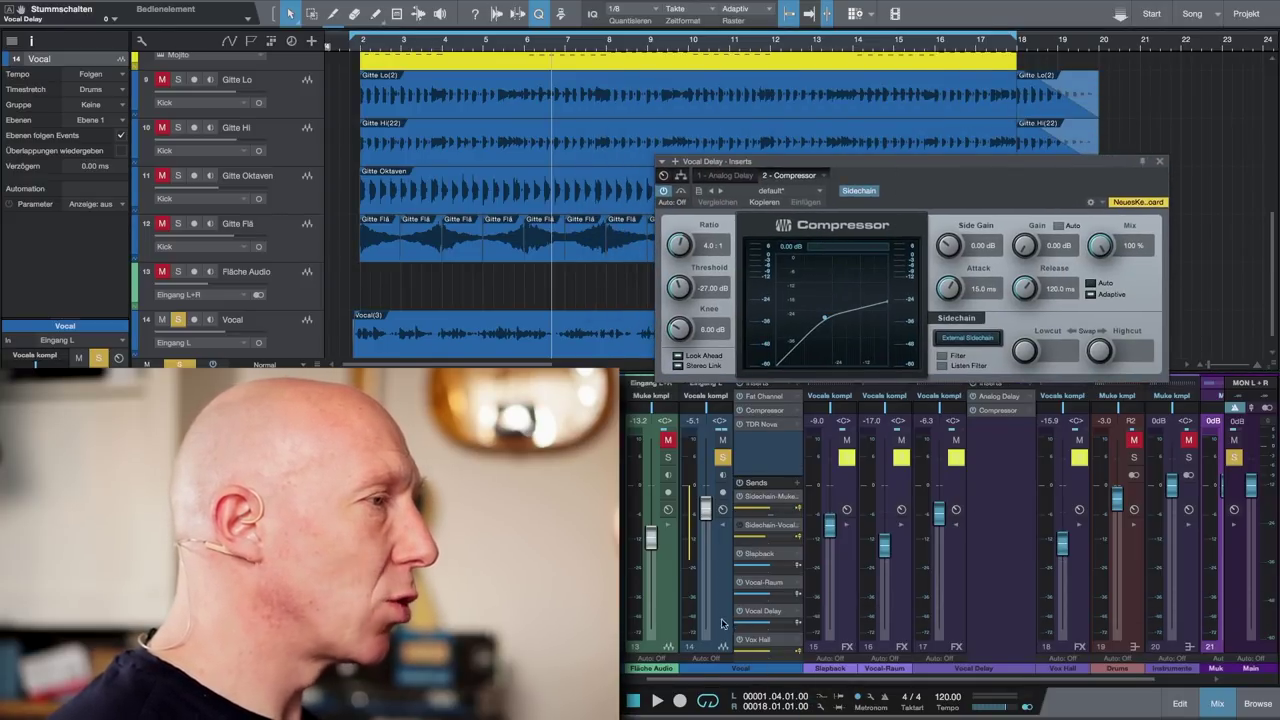
left_click(731, 565)
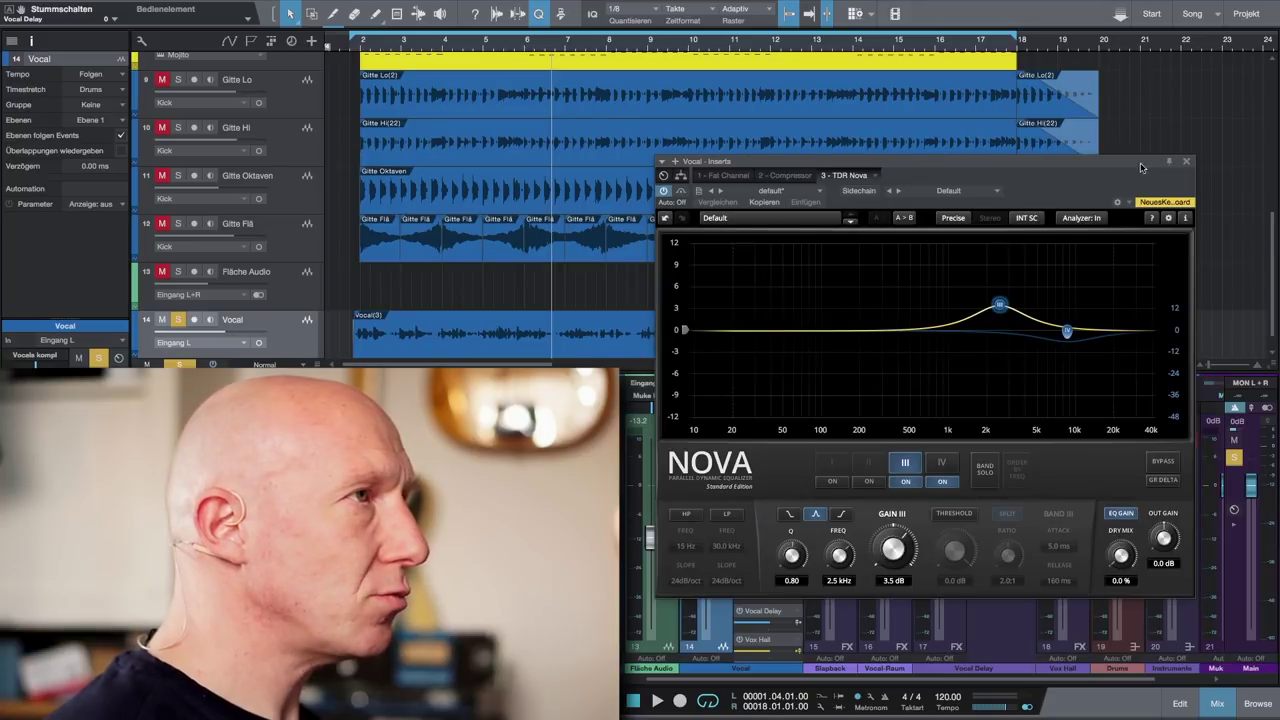
left_click(1187, 162)
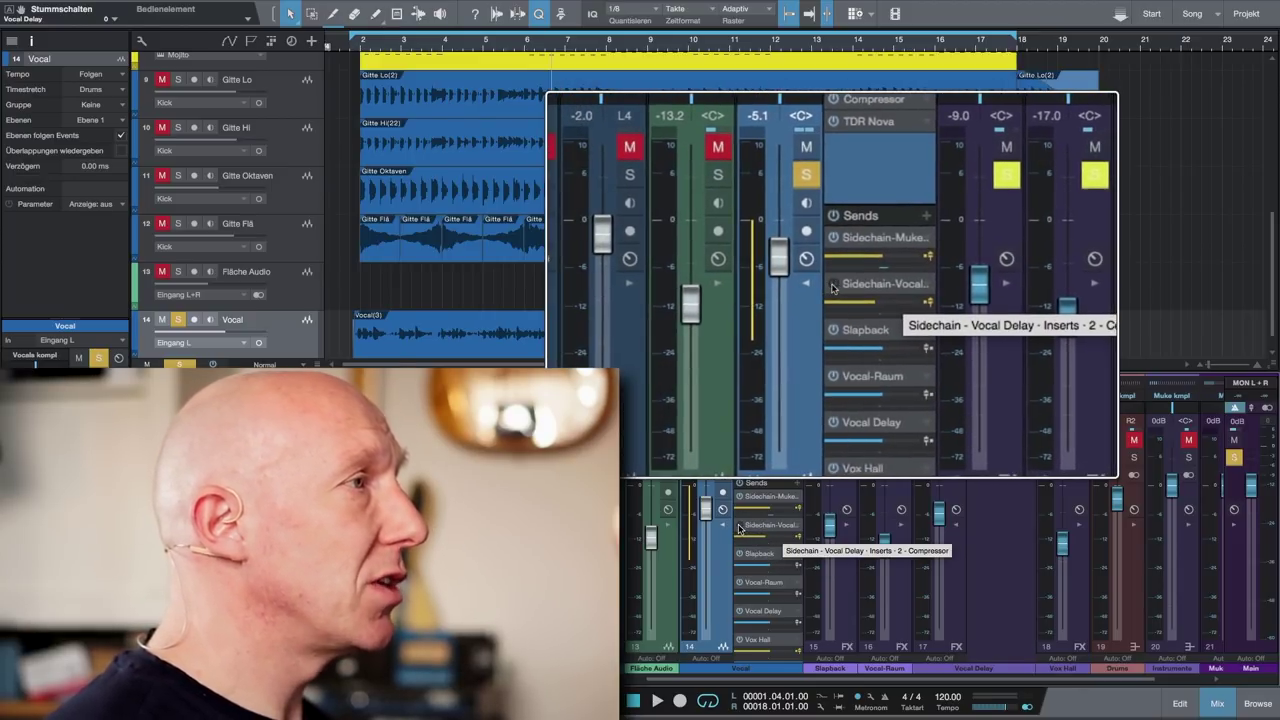
left_click(740, 527)
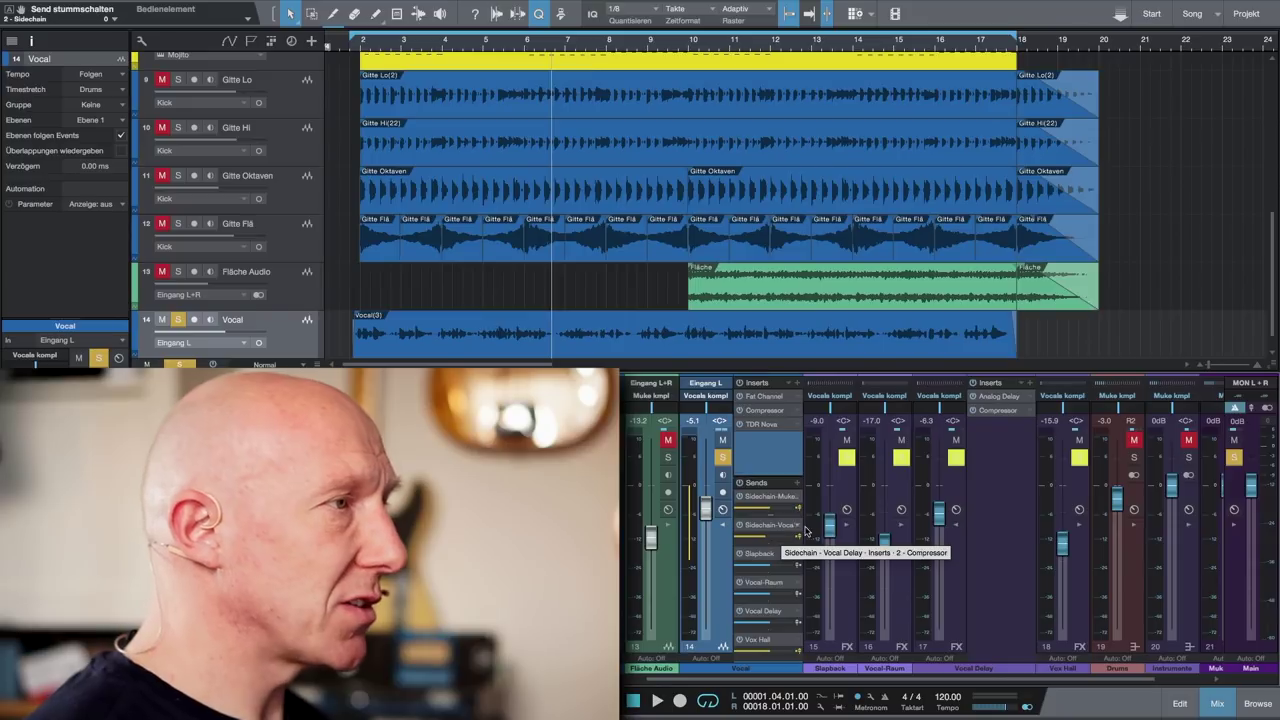
- Reopen the Vocal Delay's Compressor, play the soloed vocal to examine its gain reduction, stop, and close the plug-in
left_click(1020, 448)
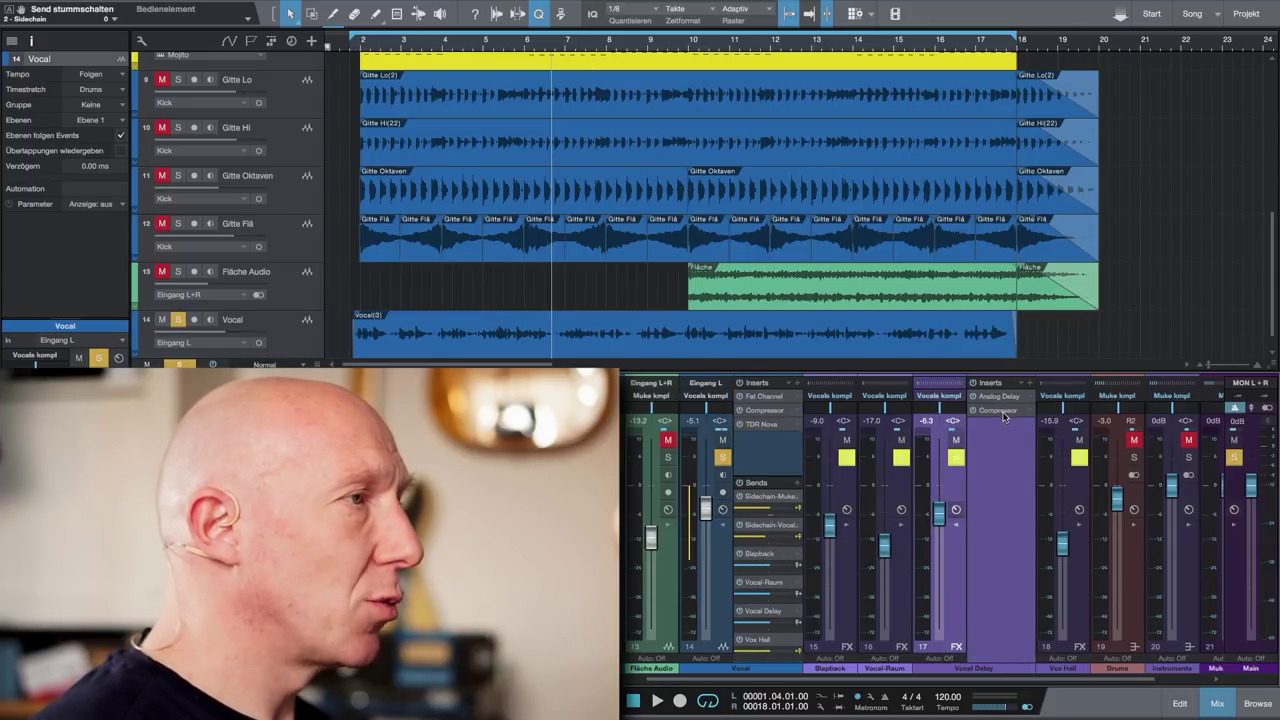
left_click(1000, 411)
left_click_drag(918, 165, 833, 144)
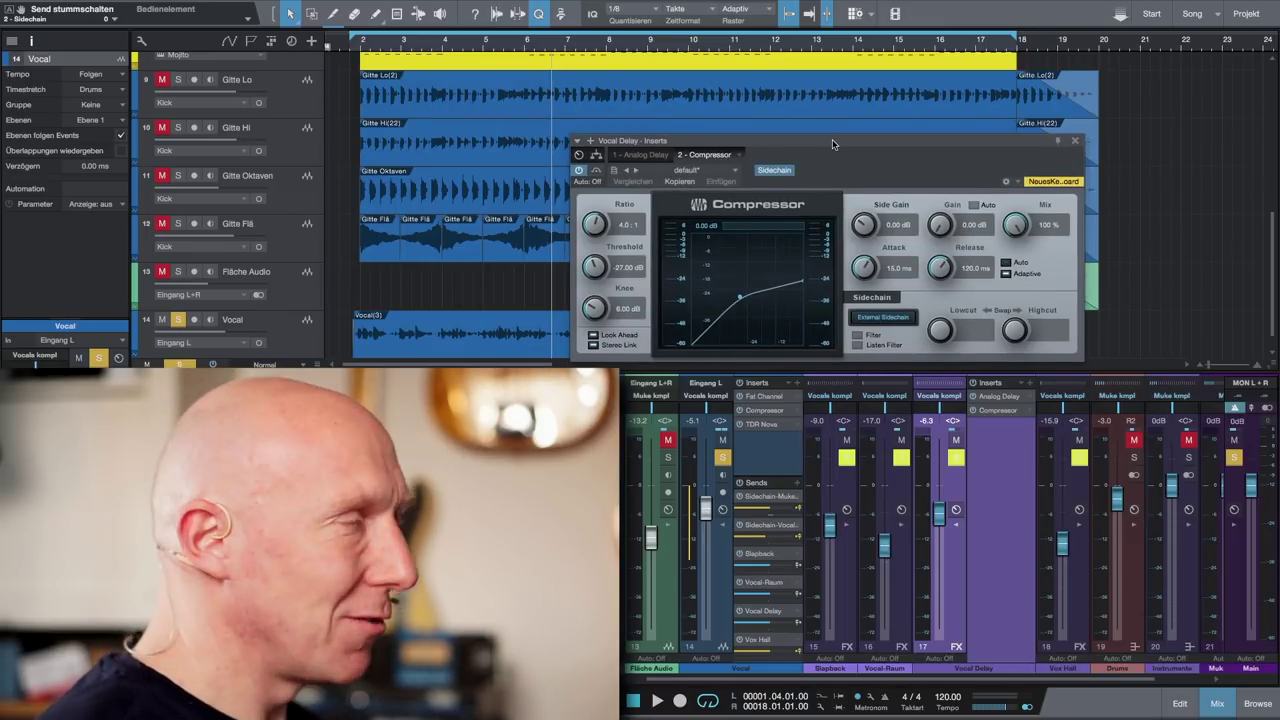
key("space")
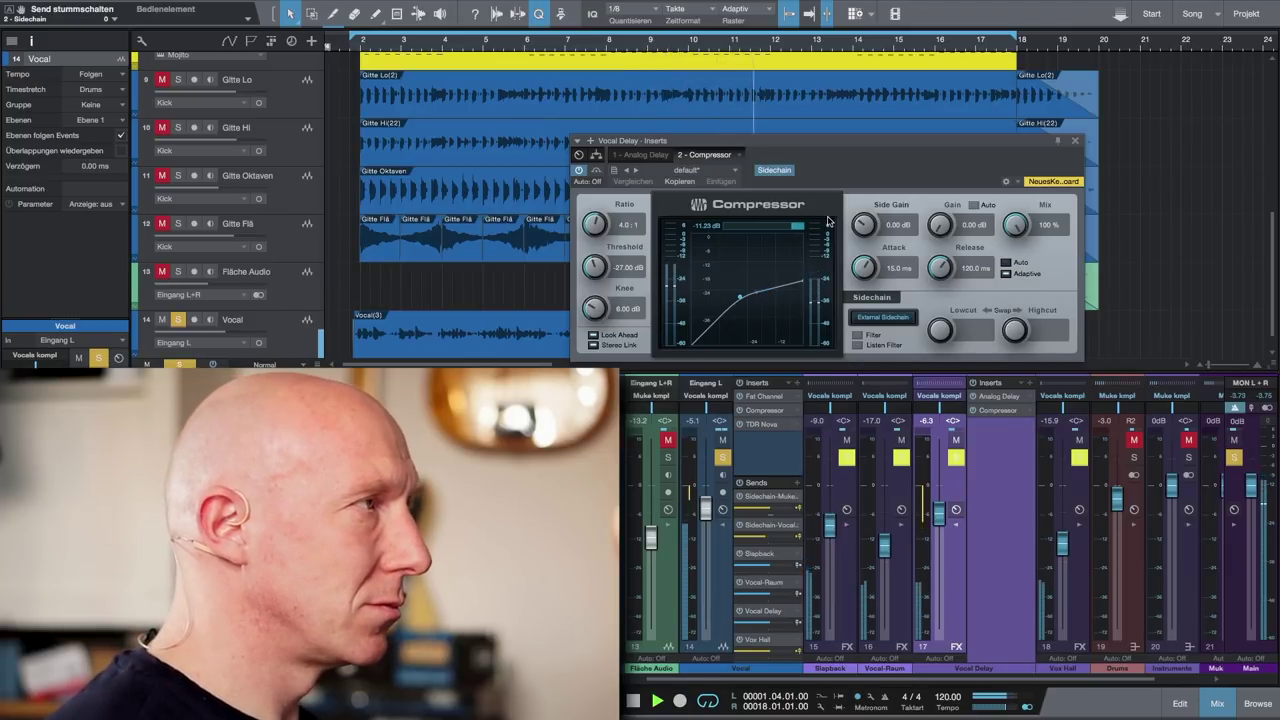
key("space")
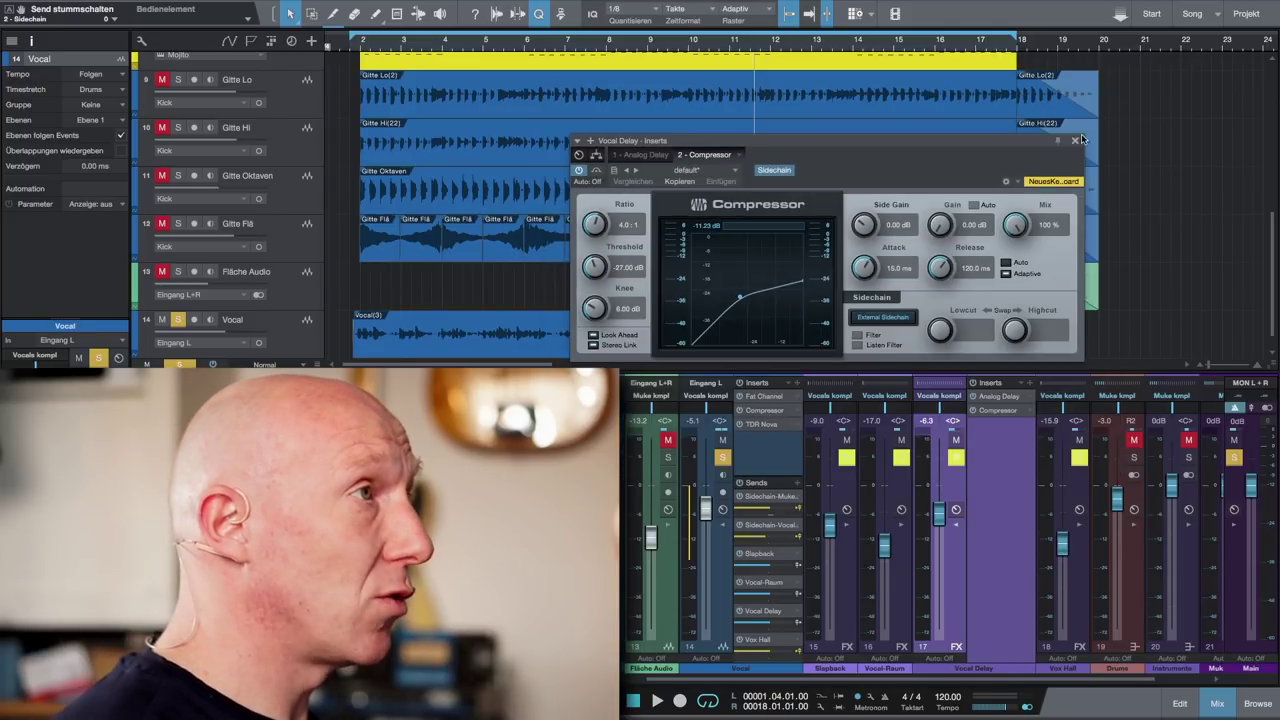
left_click(1075, 140)
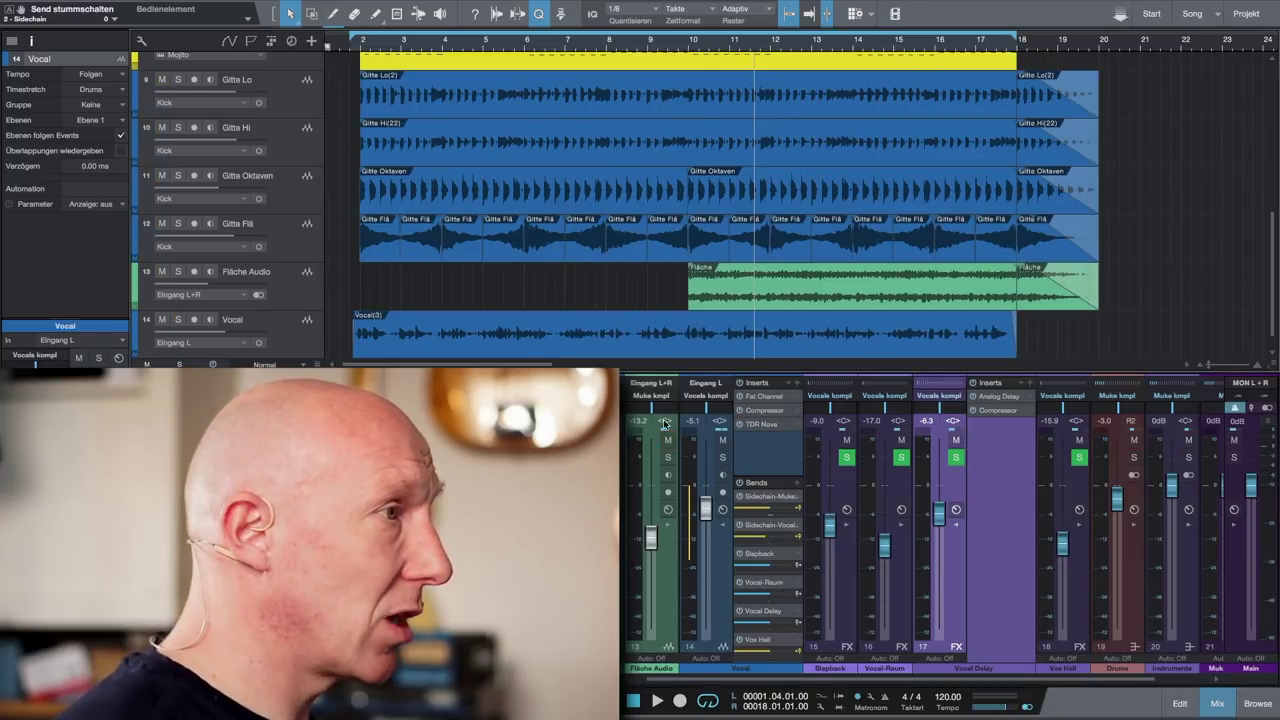
- Mute and unmute the Vocal Delay channel, and play the full mix with its Compressor bypassed
left_click(956, 440)
left_click(956, 441)
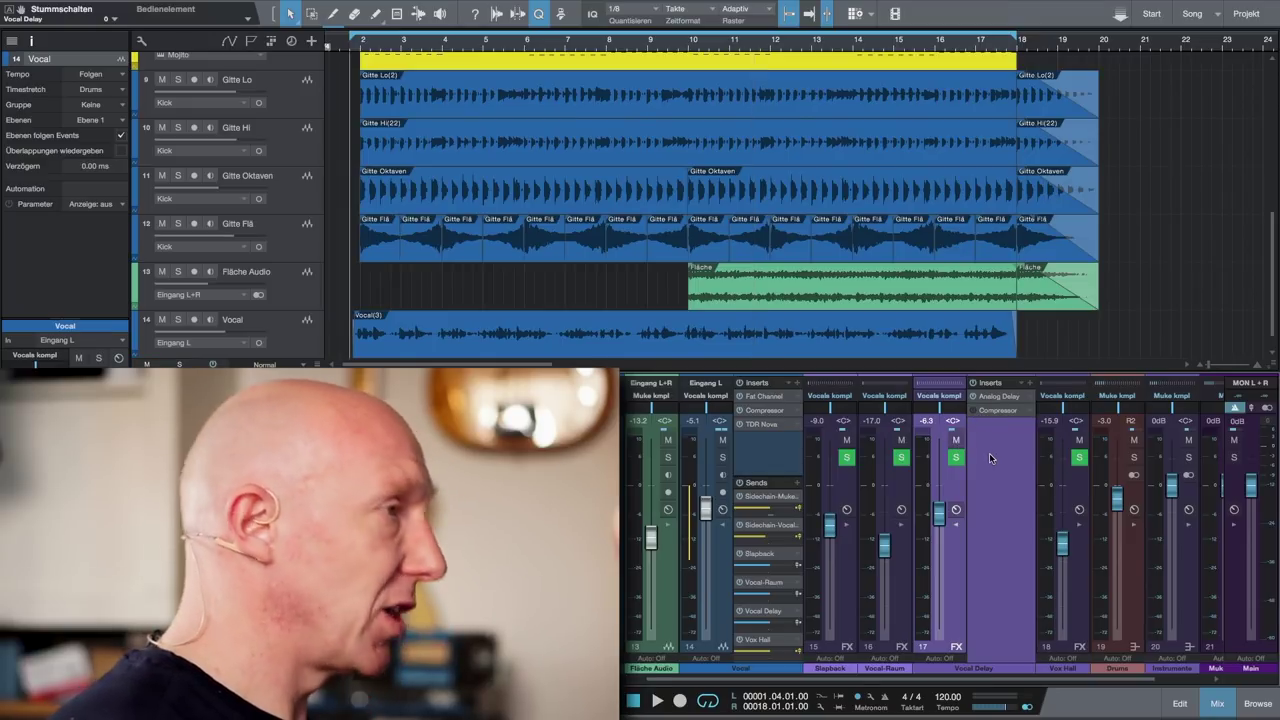
key("space")
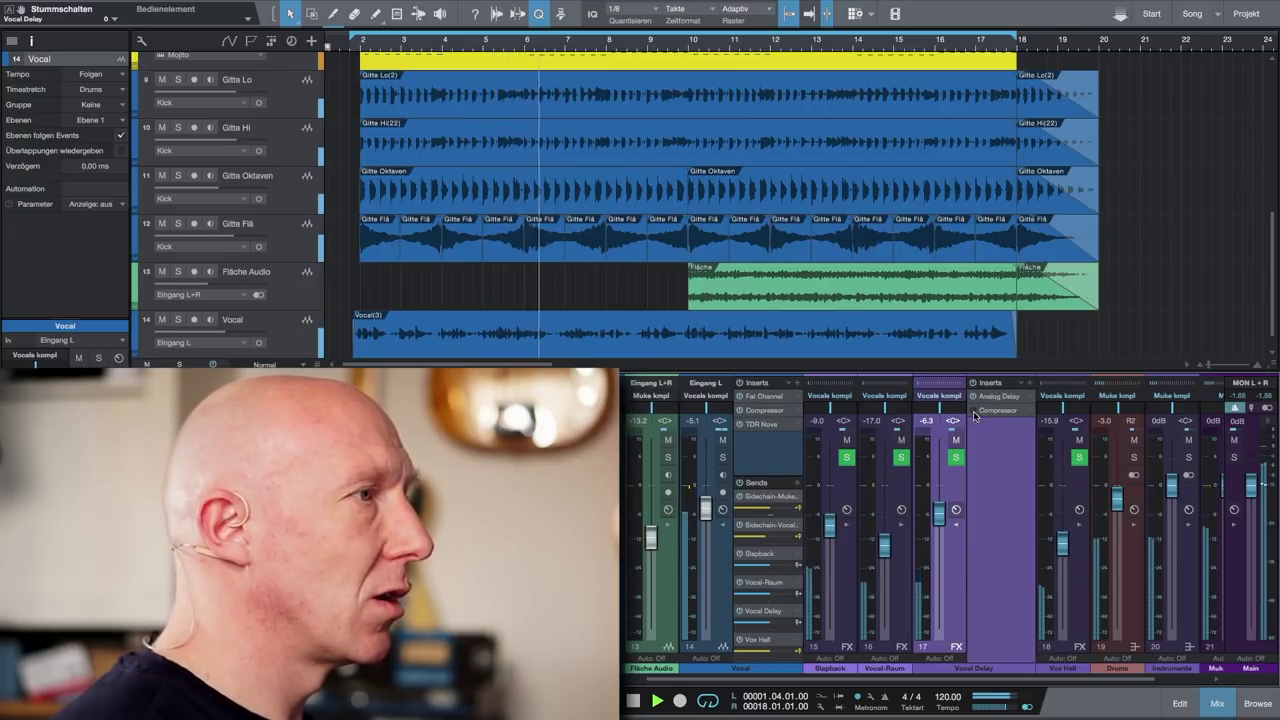
key("space")
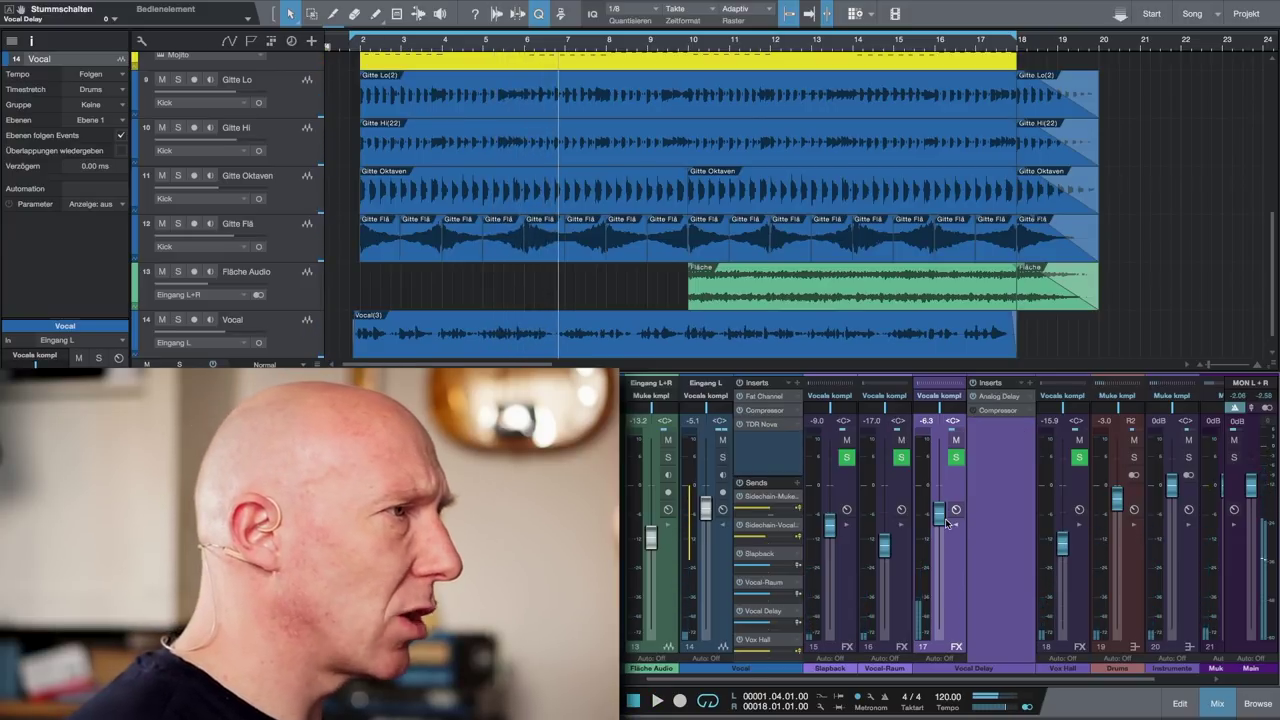
- Raise the Vocal Delay fader to +4.5 dB and play the mix with its Compressor bypassed
left_click_drag(940, 521, 942, 474)
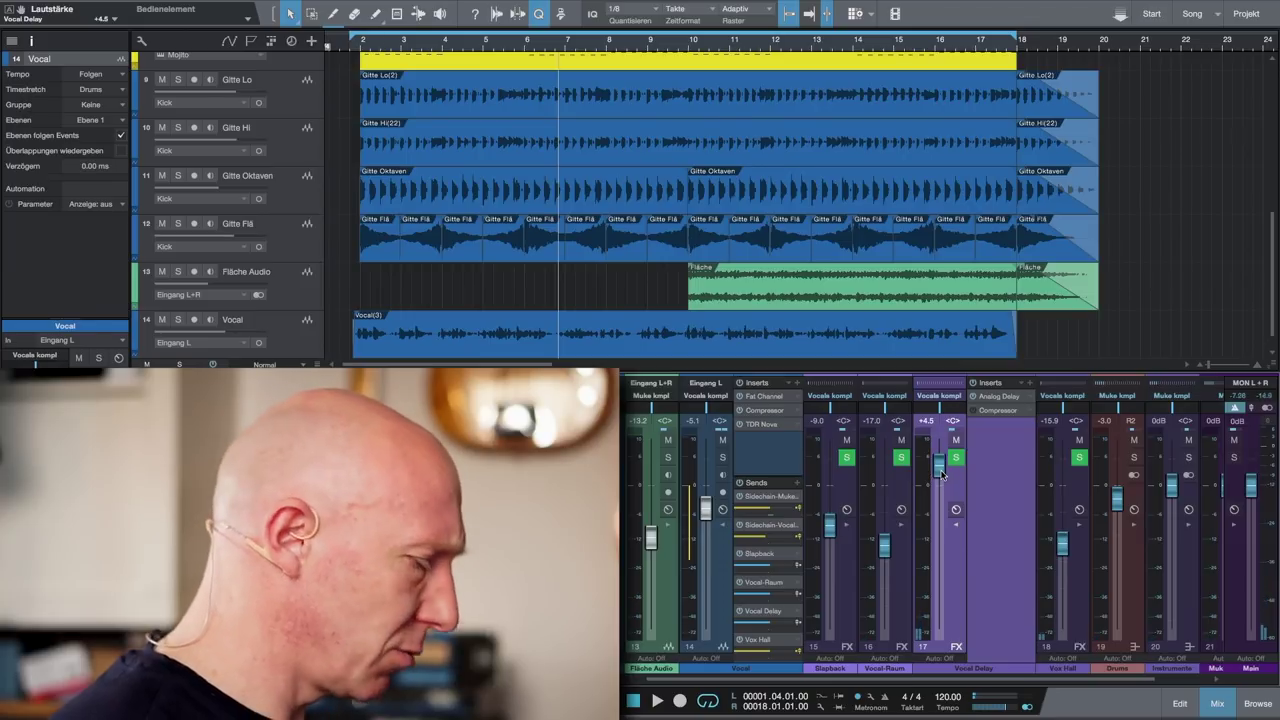
key("space")
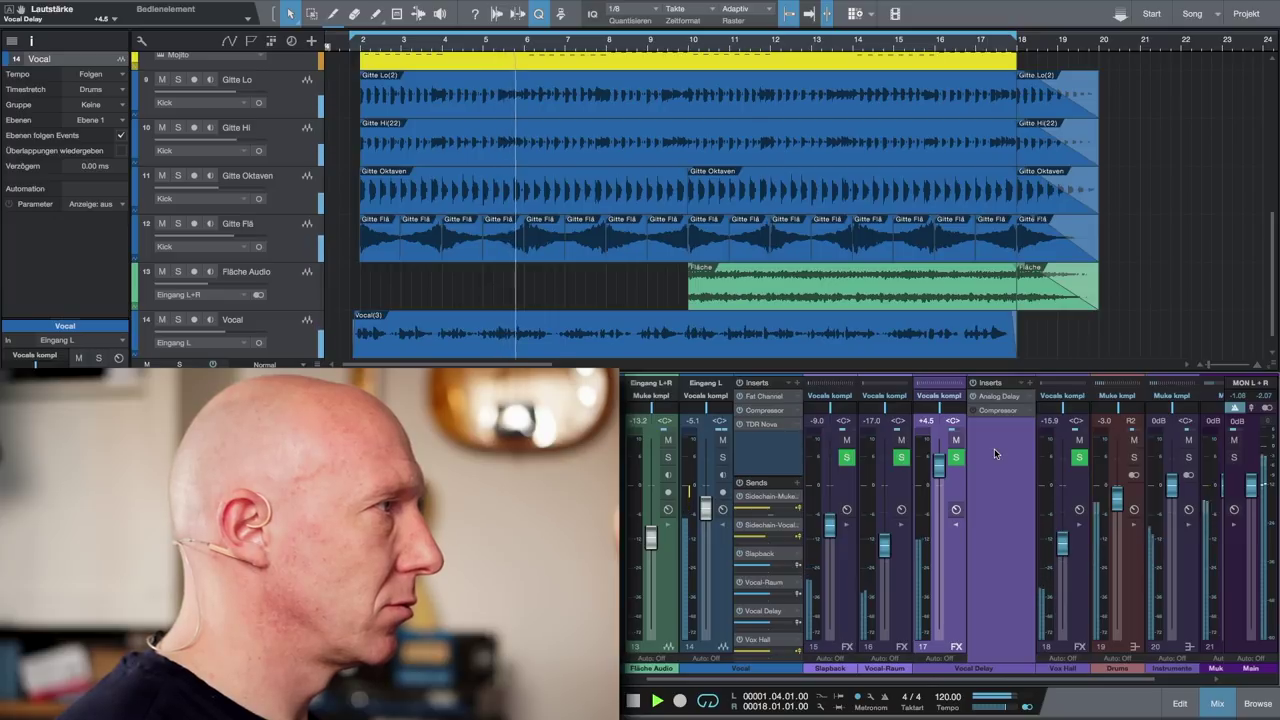
key("space")
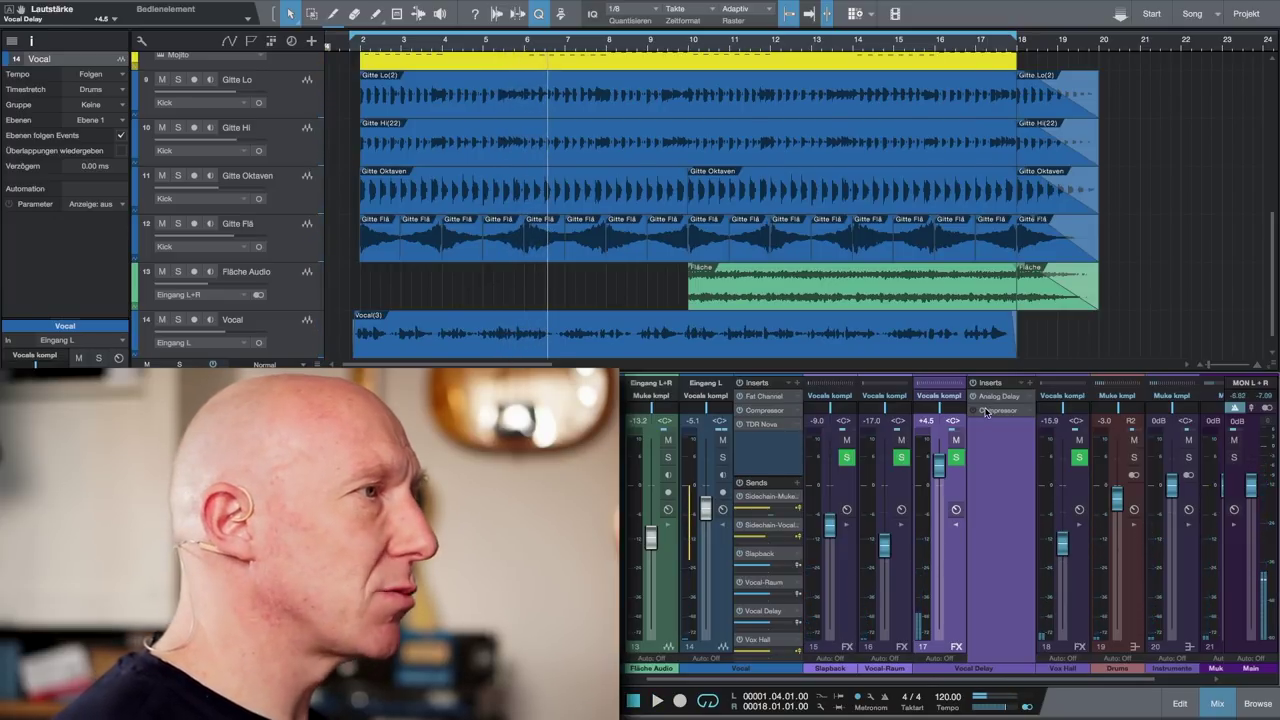
- Replay the mix from about bar 4 with the Vocal Delay's Compressor active, stop, and set the channel's fader to -6.3 dB
left_click(460, 50)
key("space")
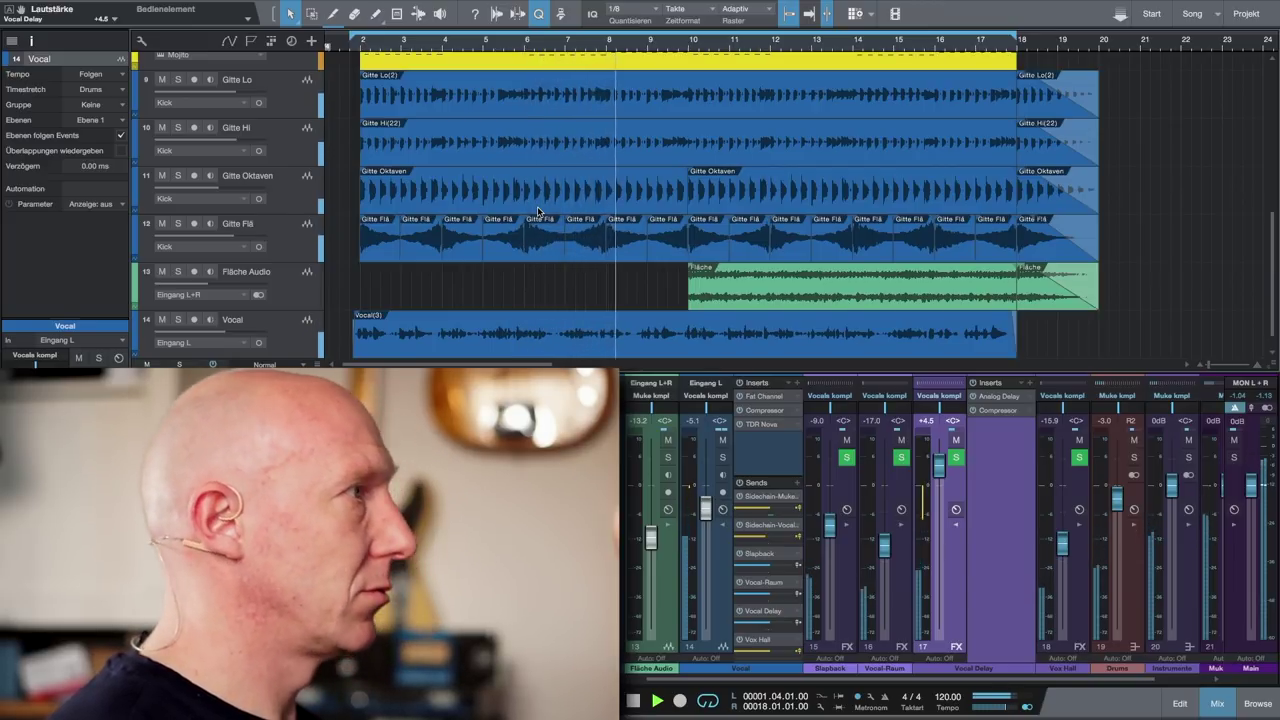
key("space")
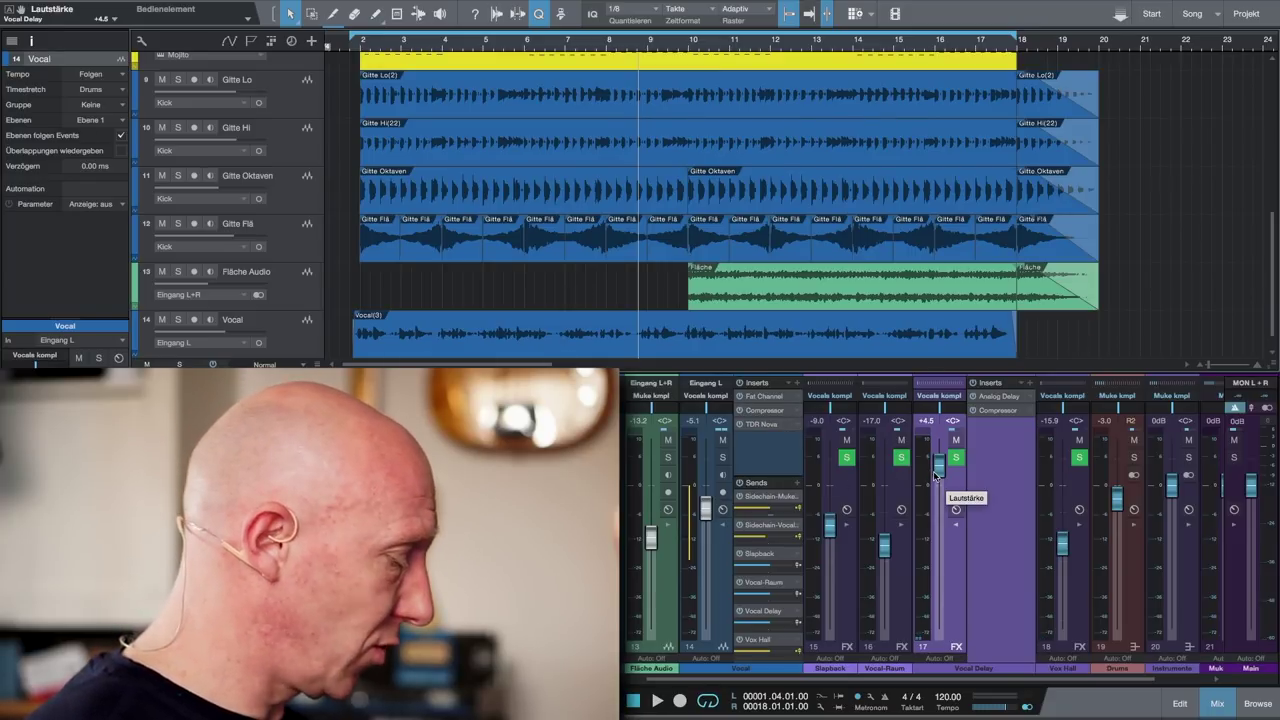
left_click_drag(940, 465, 940, 512)
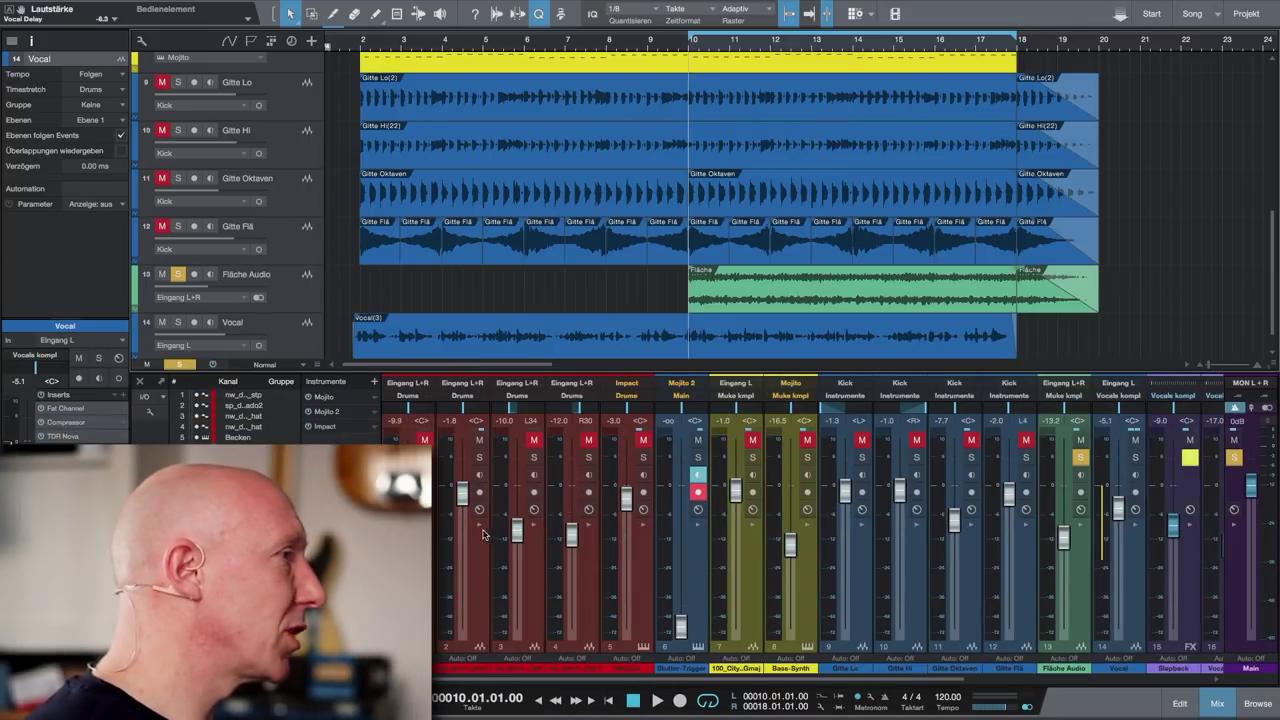
- Open the Compressor on the Fläche Audio channel and activate the sidechain send to it from drum channel 2
left_click(478, 530)
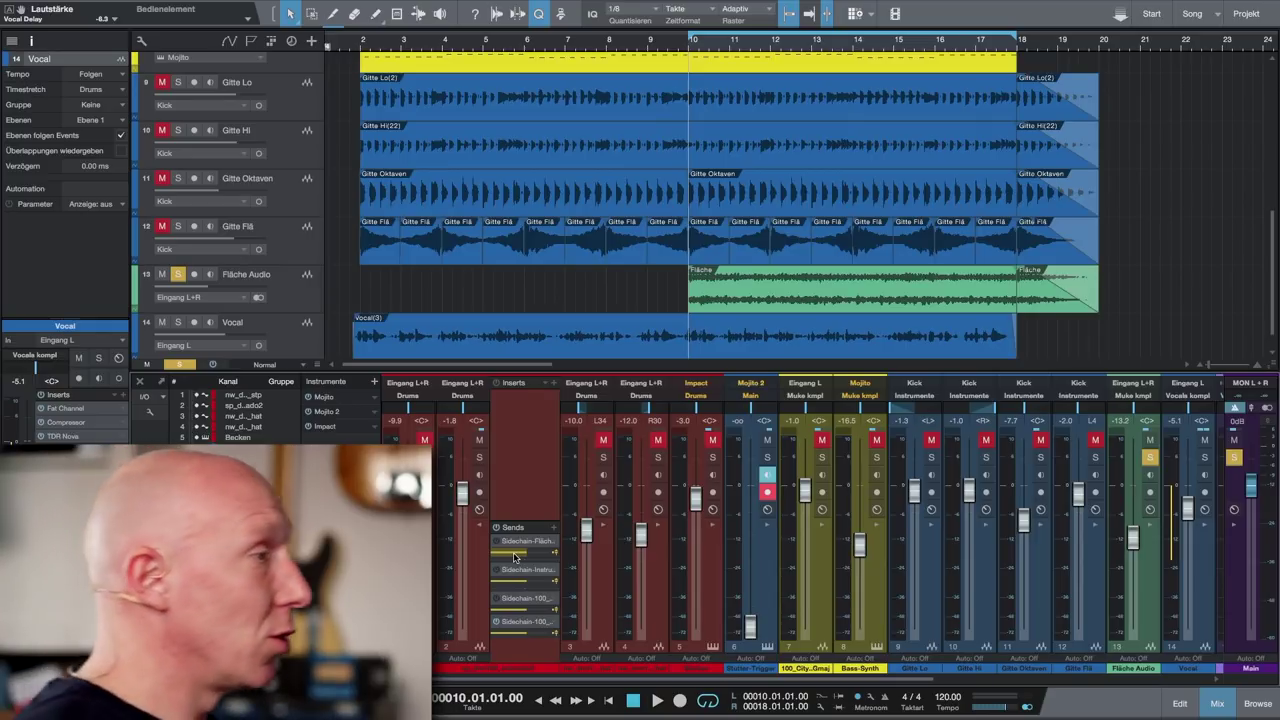
left_click(1150, 526)
scroll(1154, 466, "right", 4)
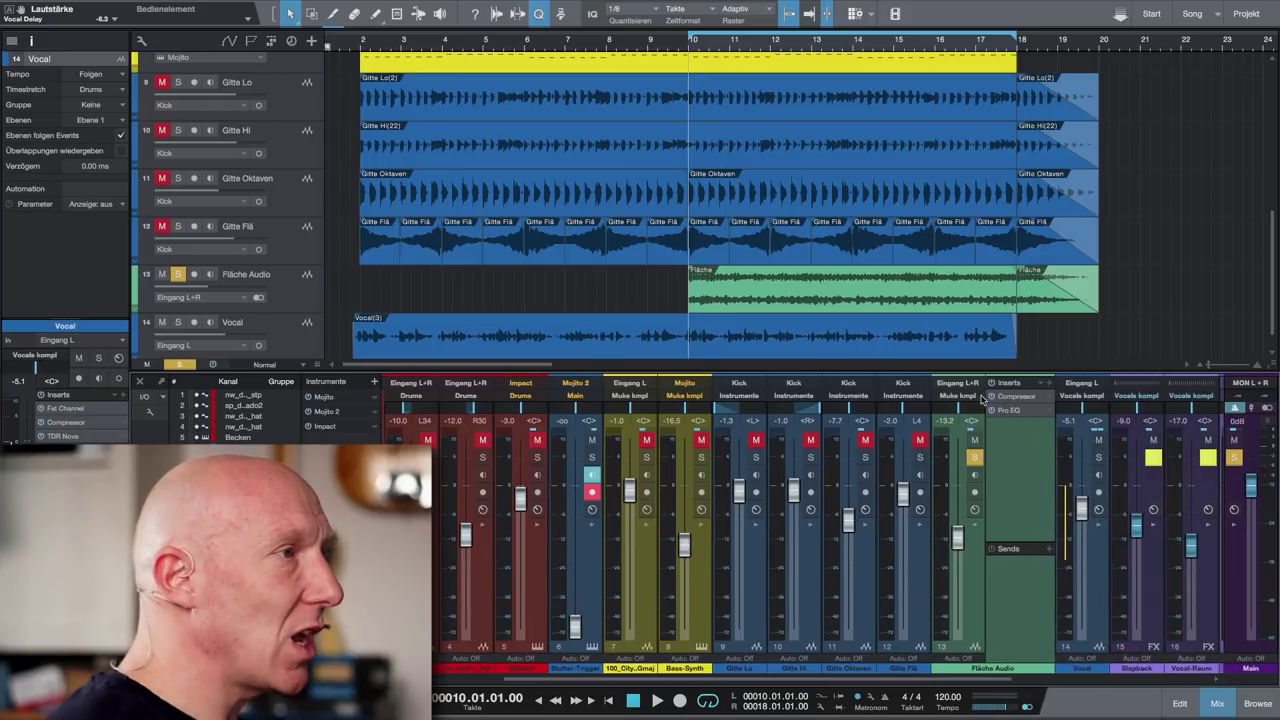
left_click(1014, 398)
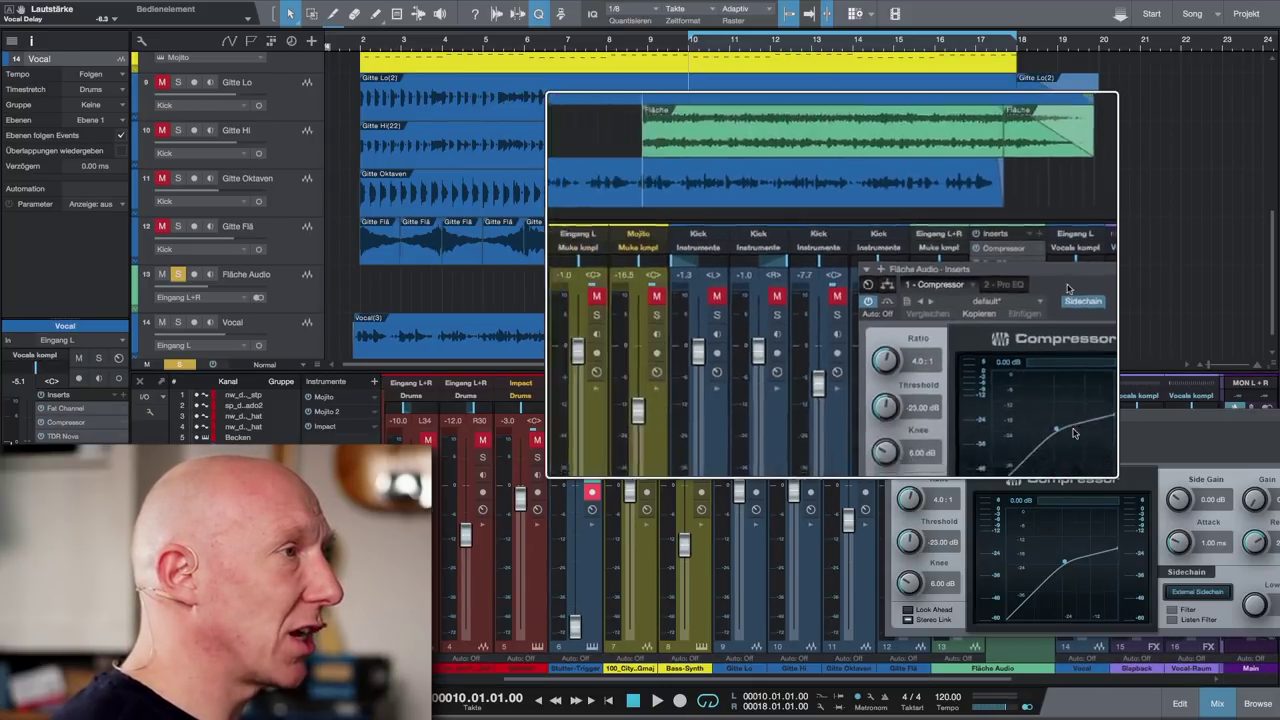
scroll(794, 562, "left", 4)
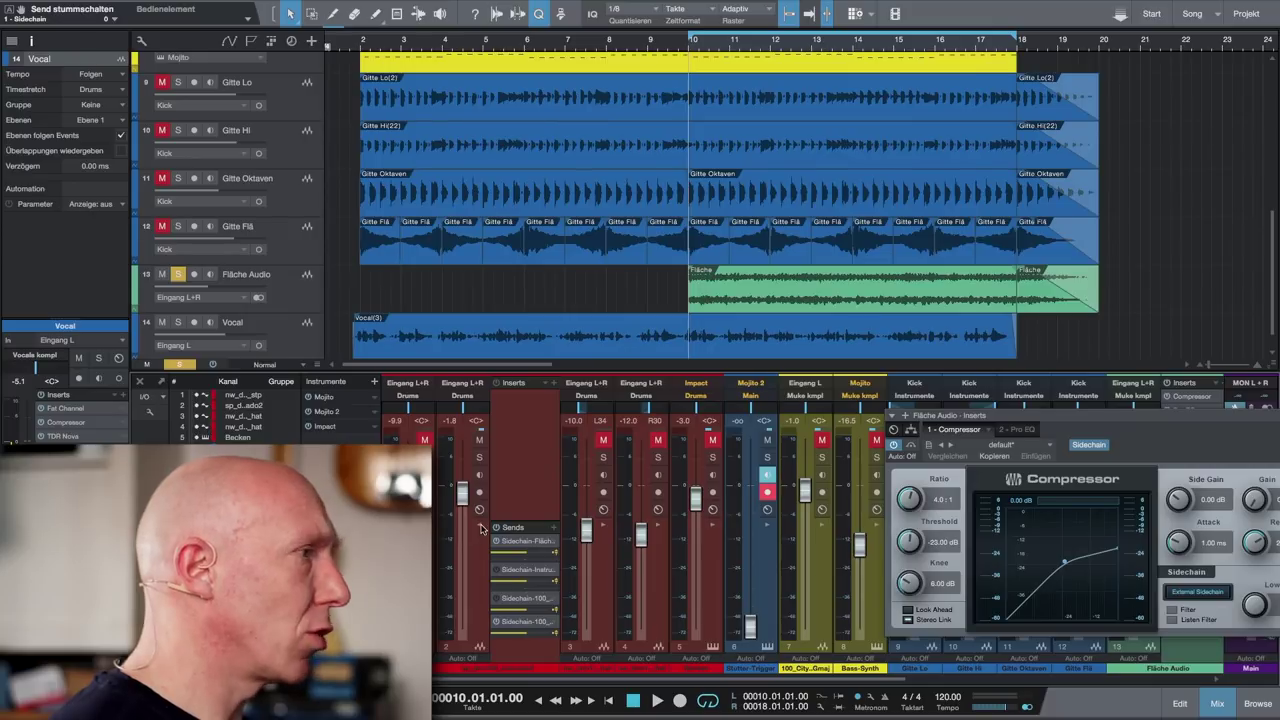
left_click(481, 528)
- Bypass the Fläche Audio Compressor and start playback of the soloed channels from bar 10
left_click_drag(1152, 415, 856, 259)
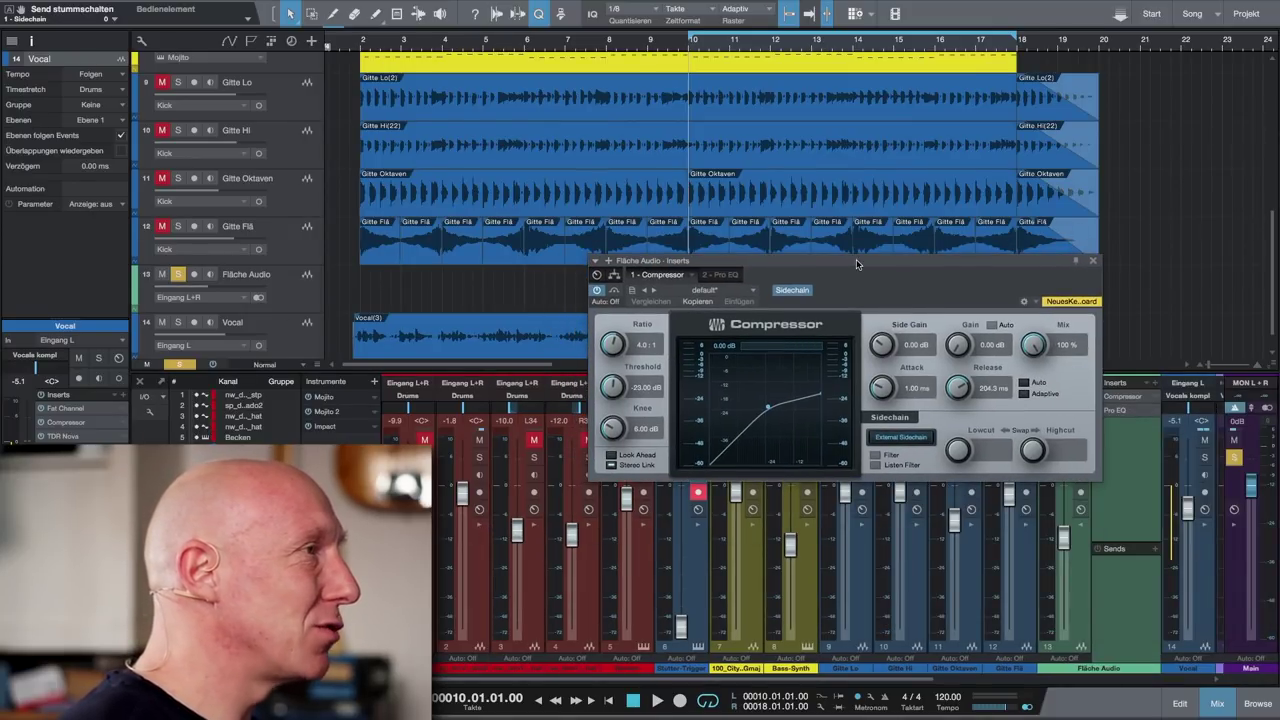
left_click(596, 291)
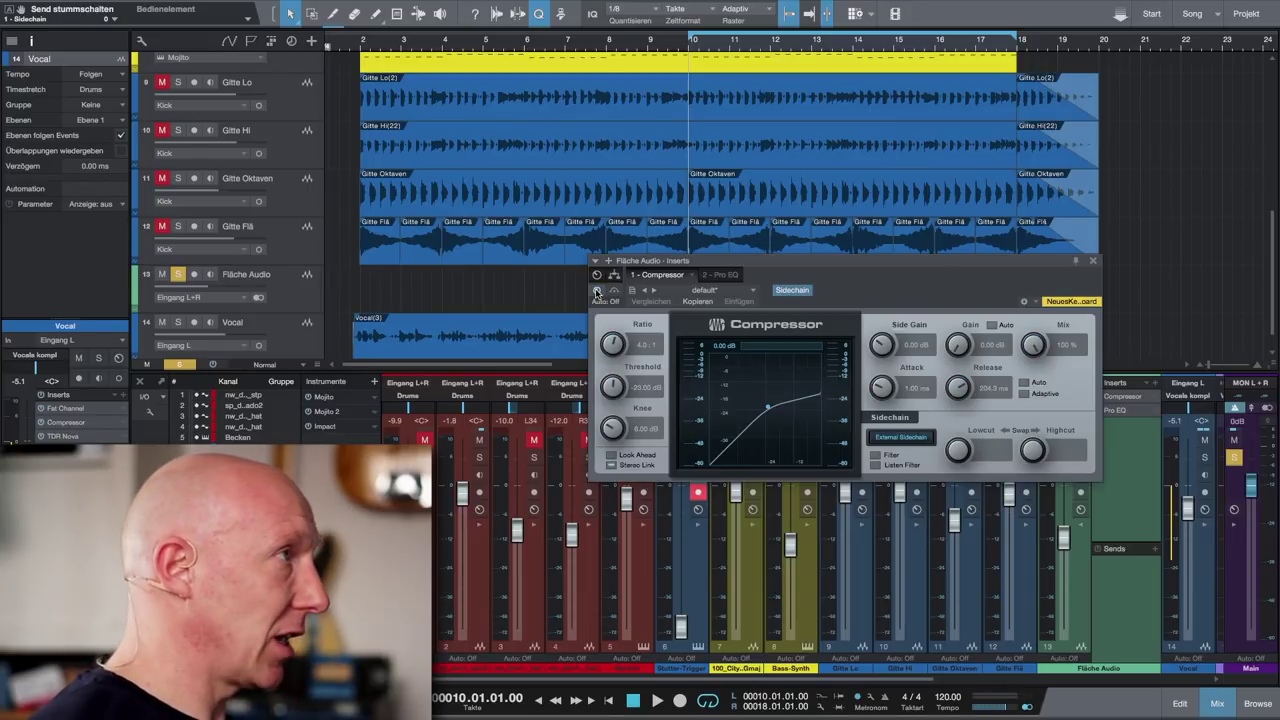
key("space")
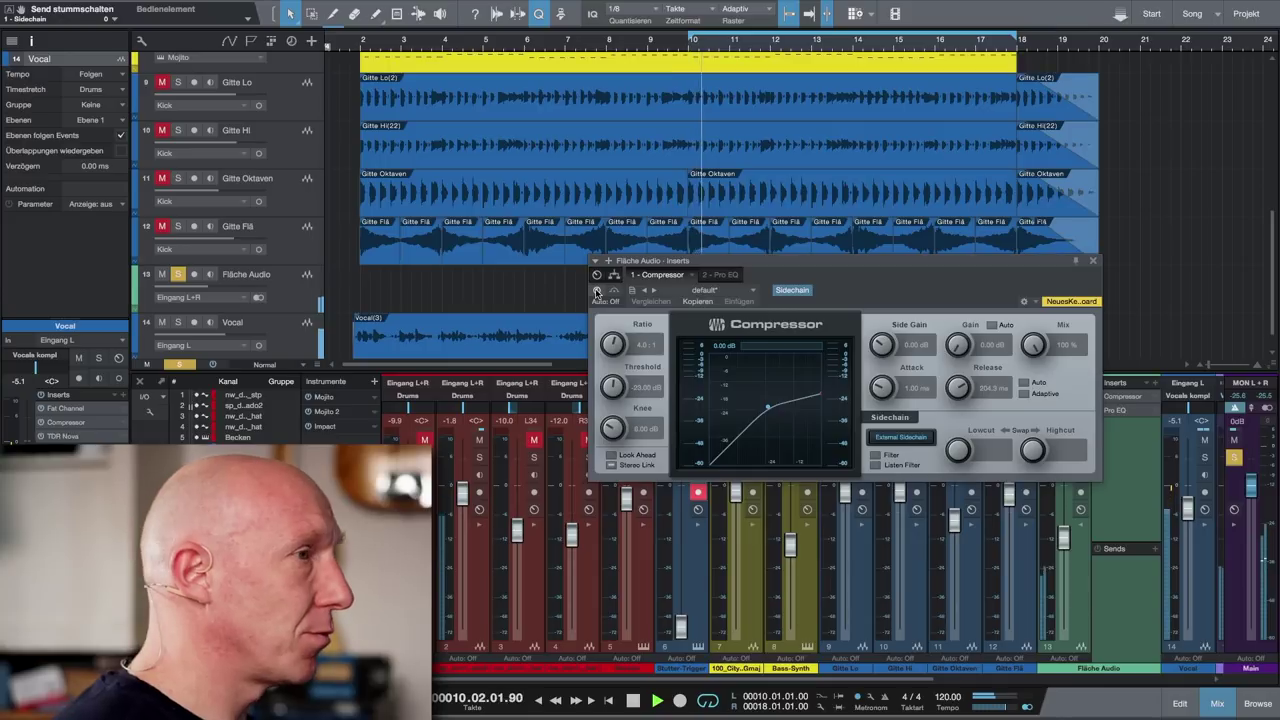
- Raise the Fläche Audio fader to -0.5 dB, then reactivate its Compressor for comparison and close the plug-in window
left_click_drag(949, 297, 759, 307)
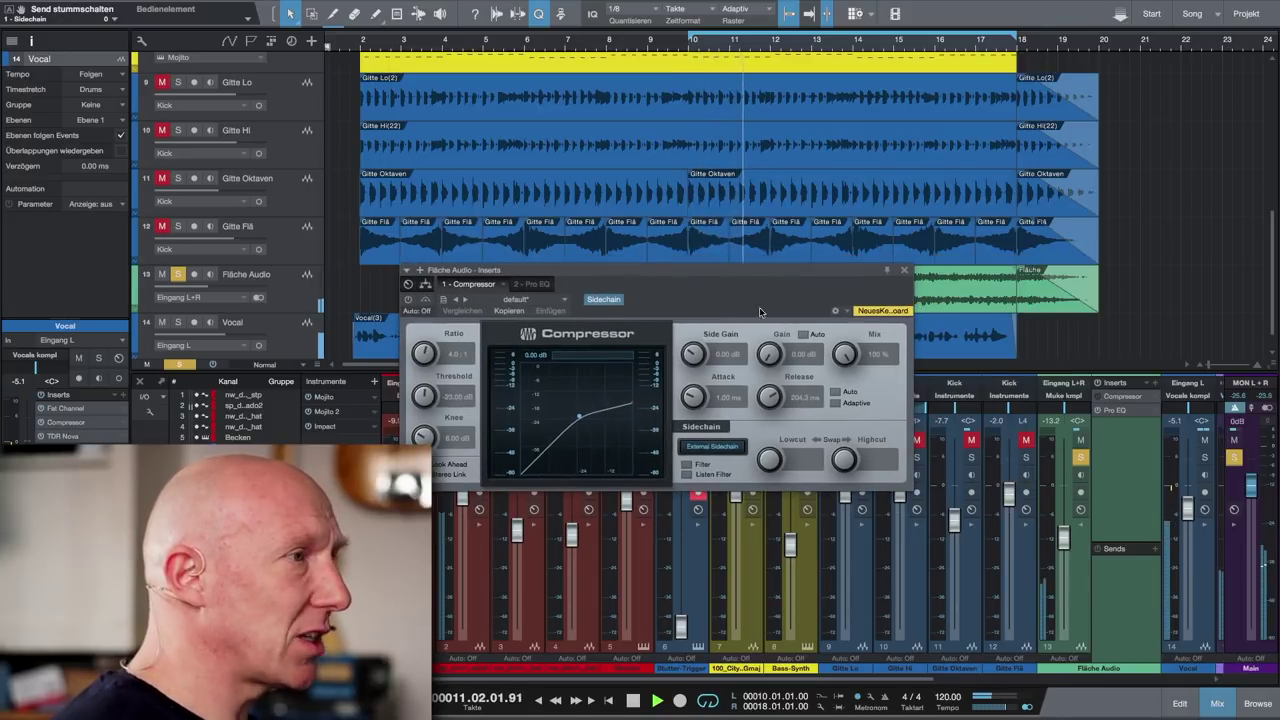
left_click_drag(1063, 540, 1065, 488)
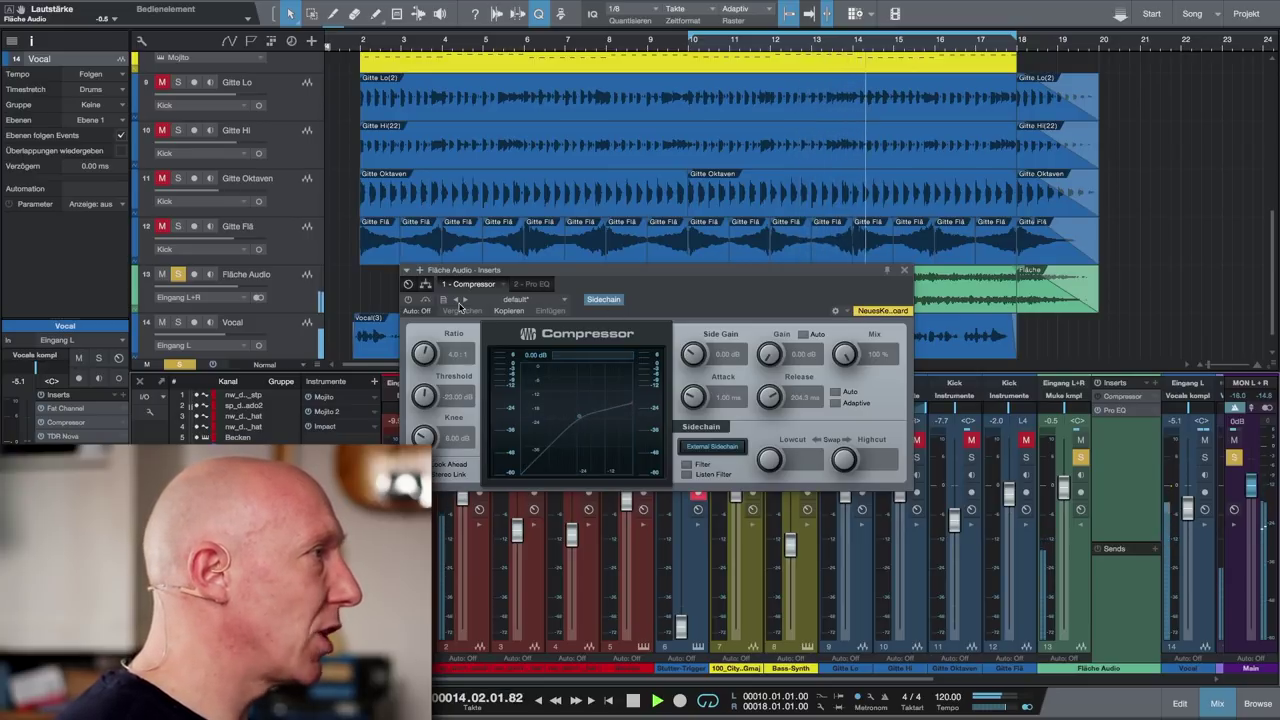
left_click(408, 299)
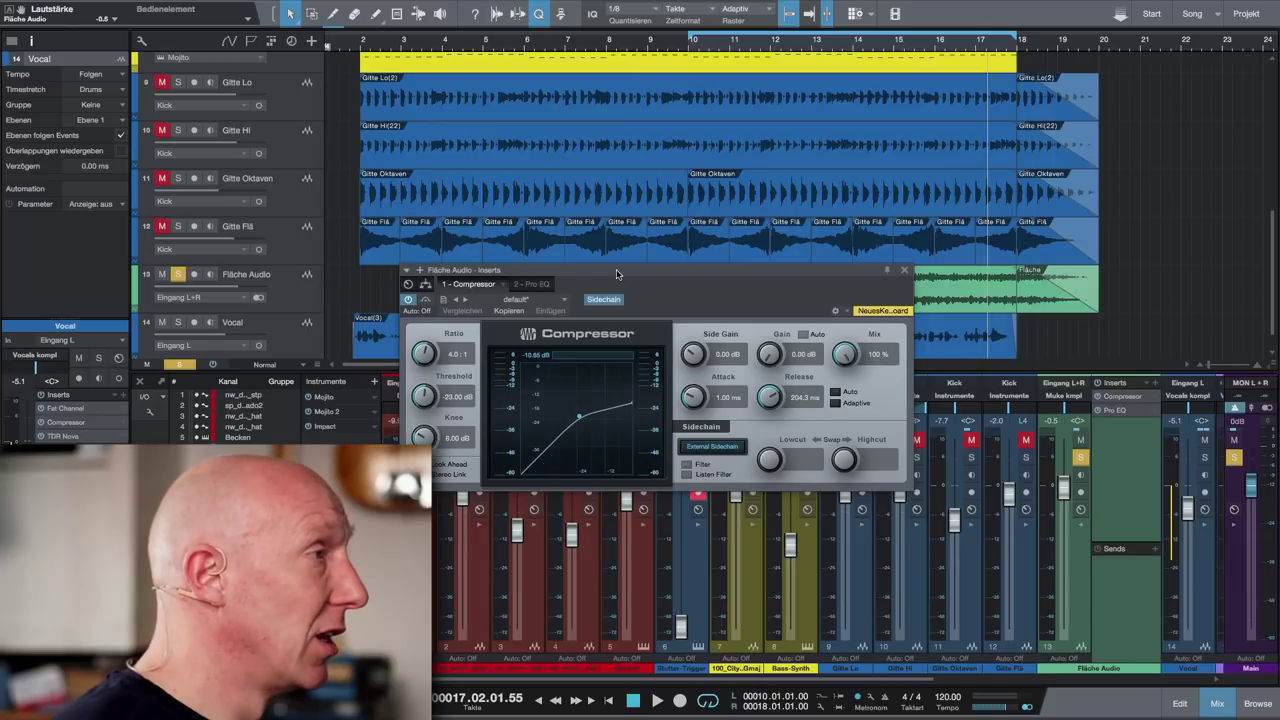
left_click_drag(617, 274, 716, 294)
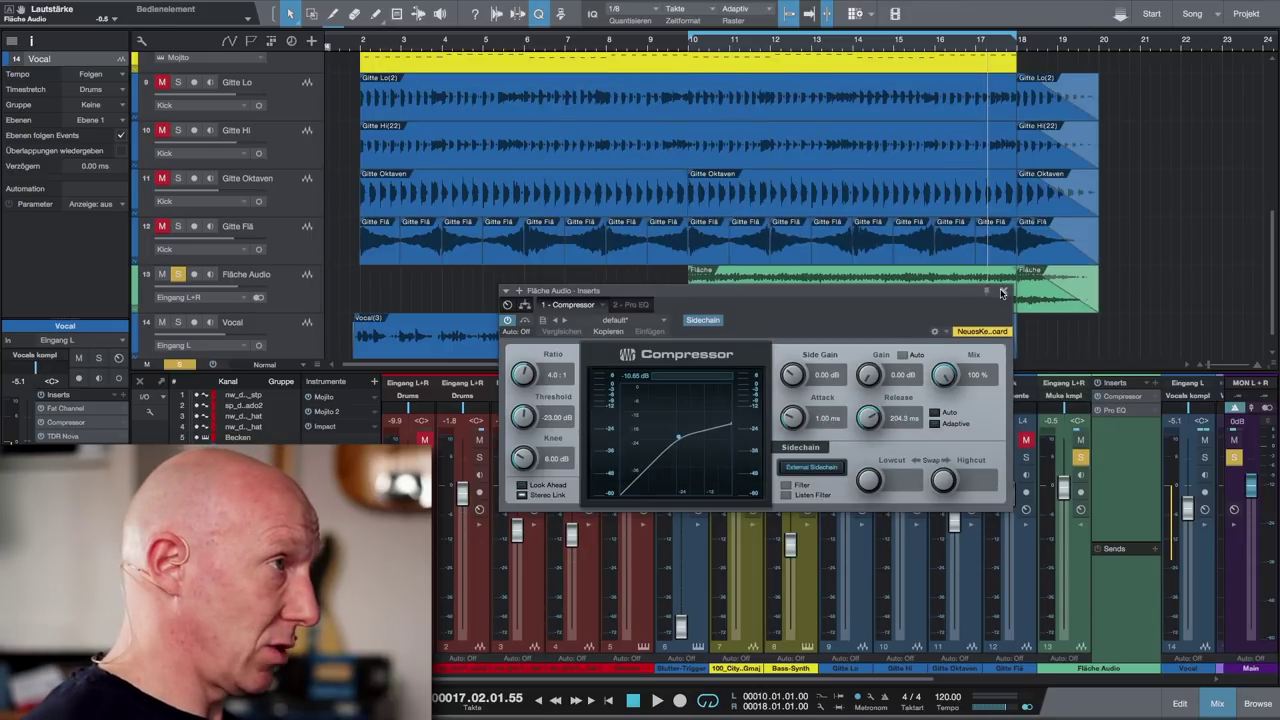
left_click(1002, 292)
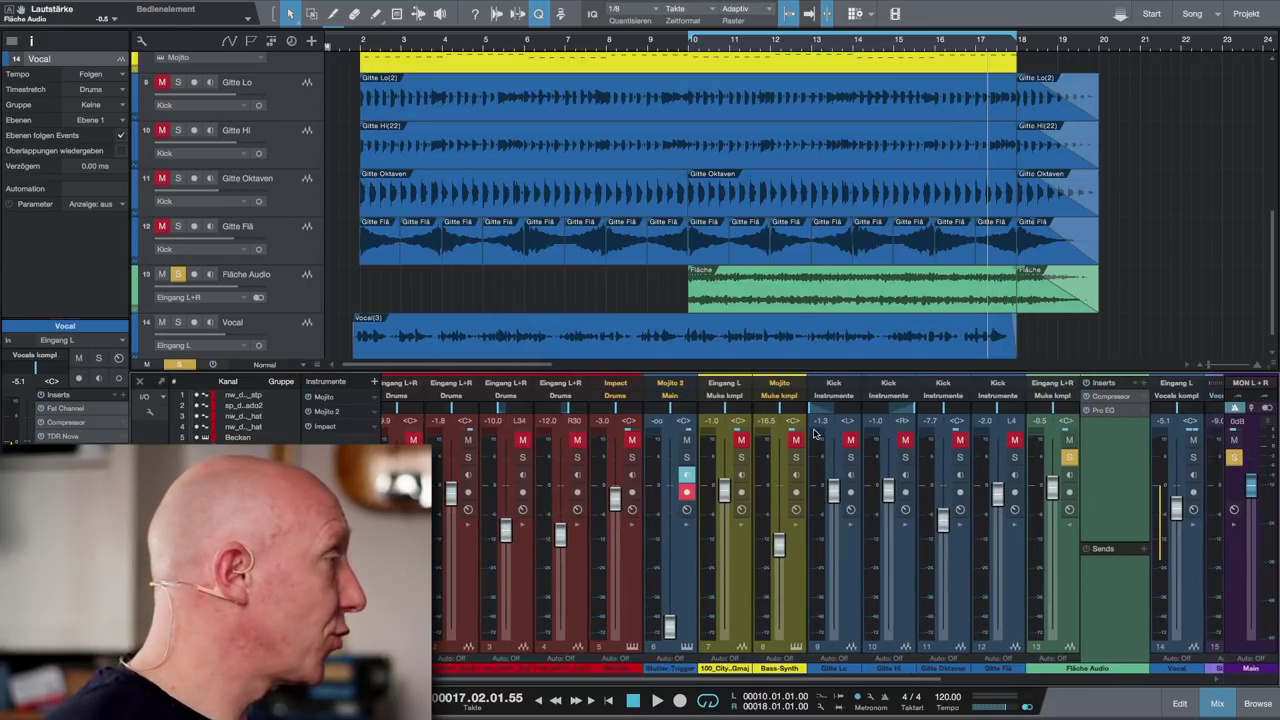
- Clear all solos and mute the Vocals kompl bus for playback of the mix from bar 10
left_click(180, 365)
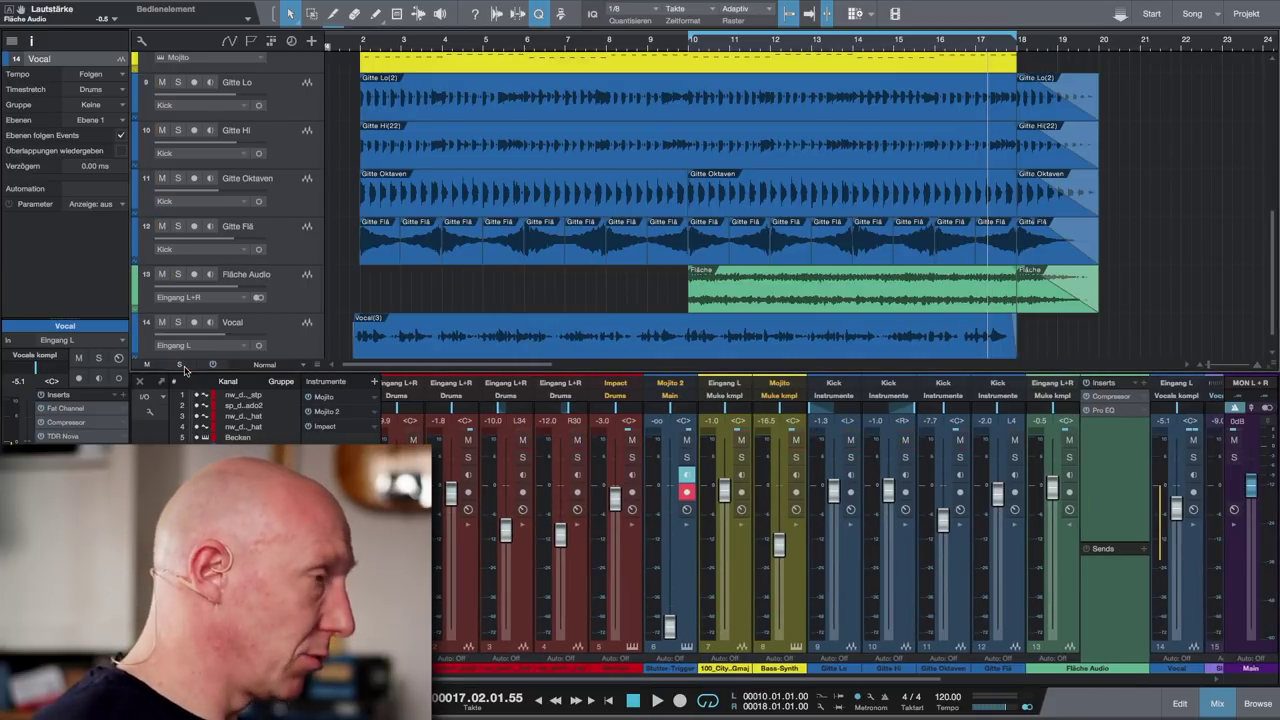
scroll(862, 638, "right", 10)
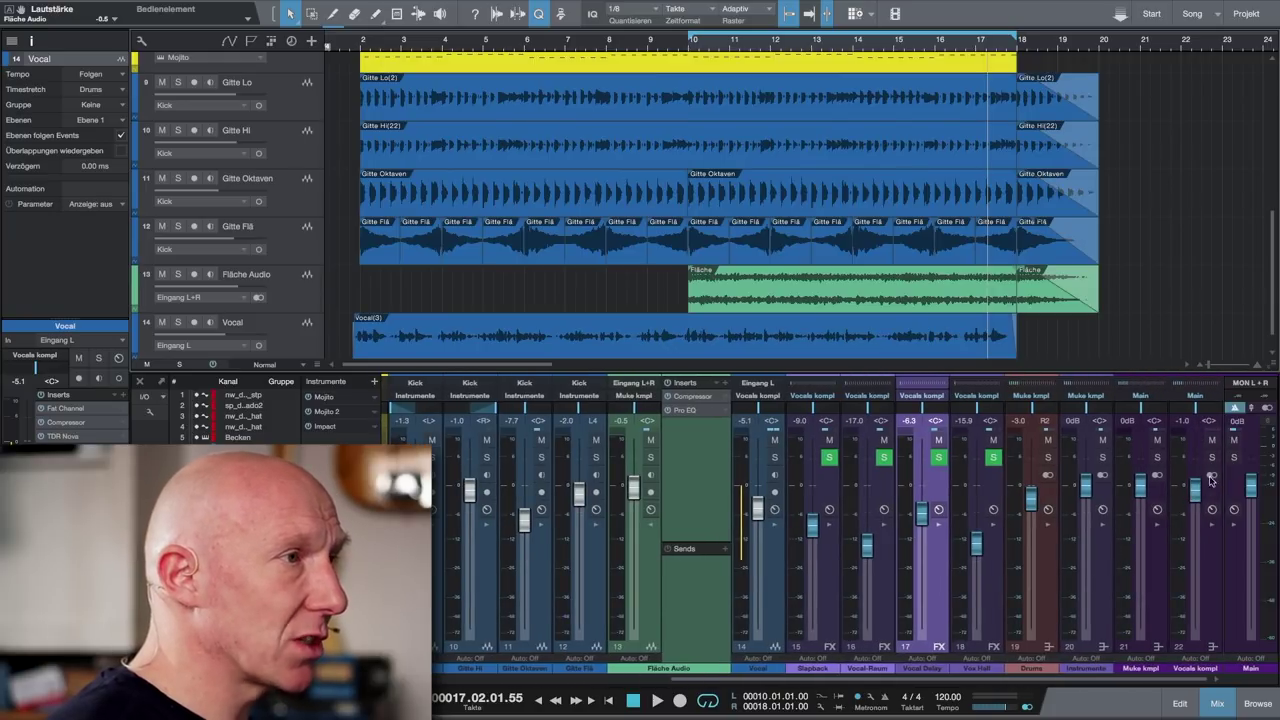
left_click(1213, 440)
key("space")
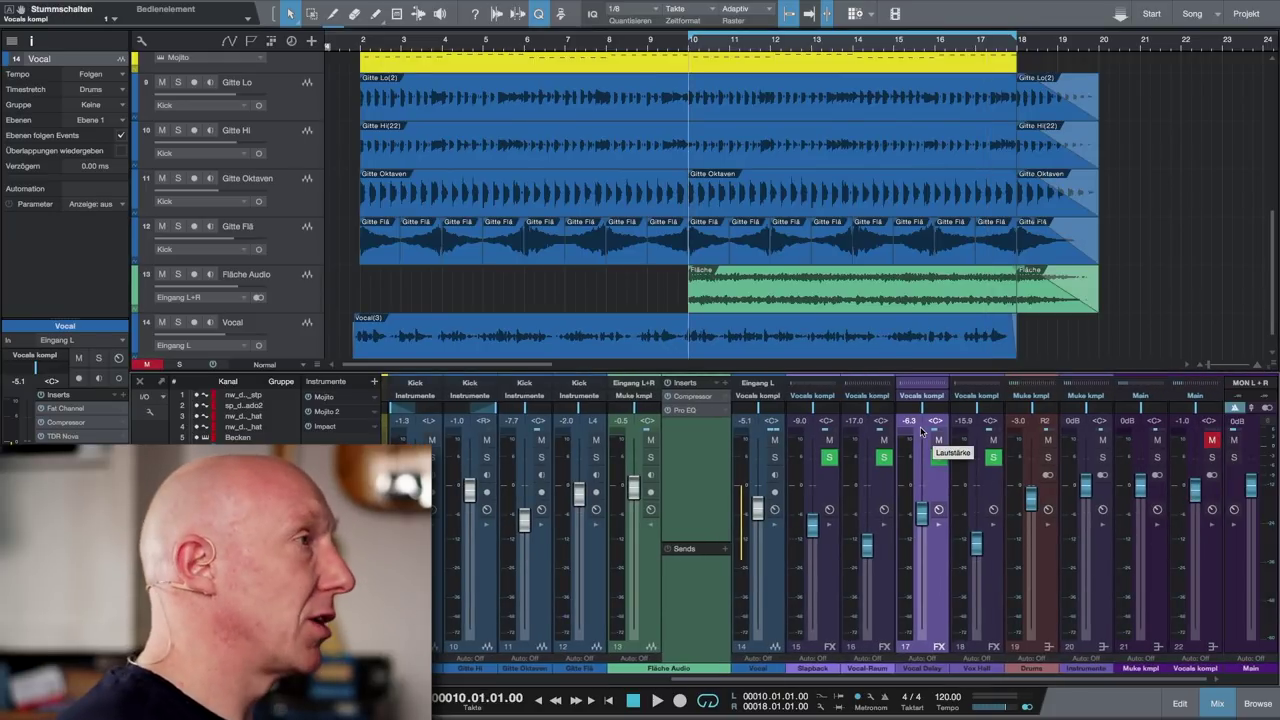
- Lower the Fläche Audio fader to about -10 dB while the mix plays, and stop playback
scroll(735, 538, "left", 3)
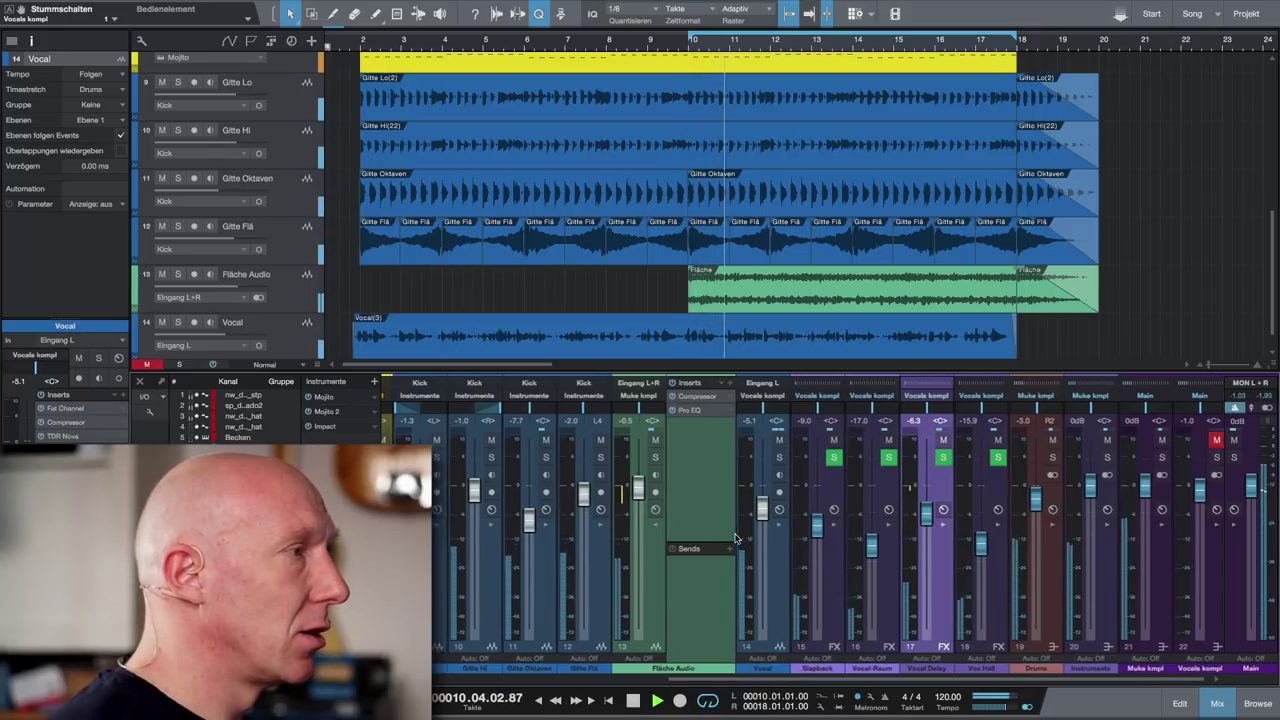
scroll(735, 538, "left", 3)
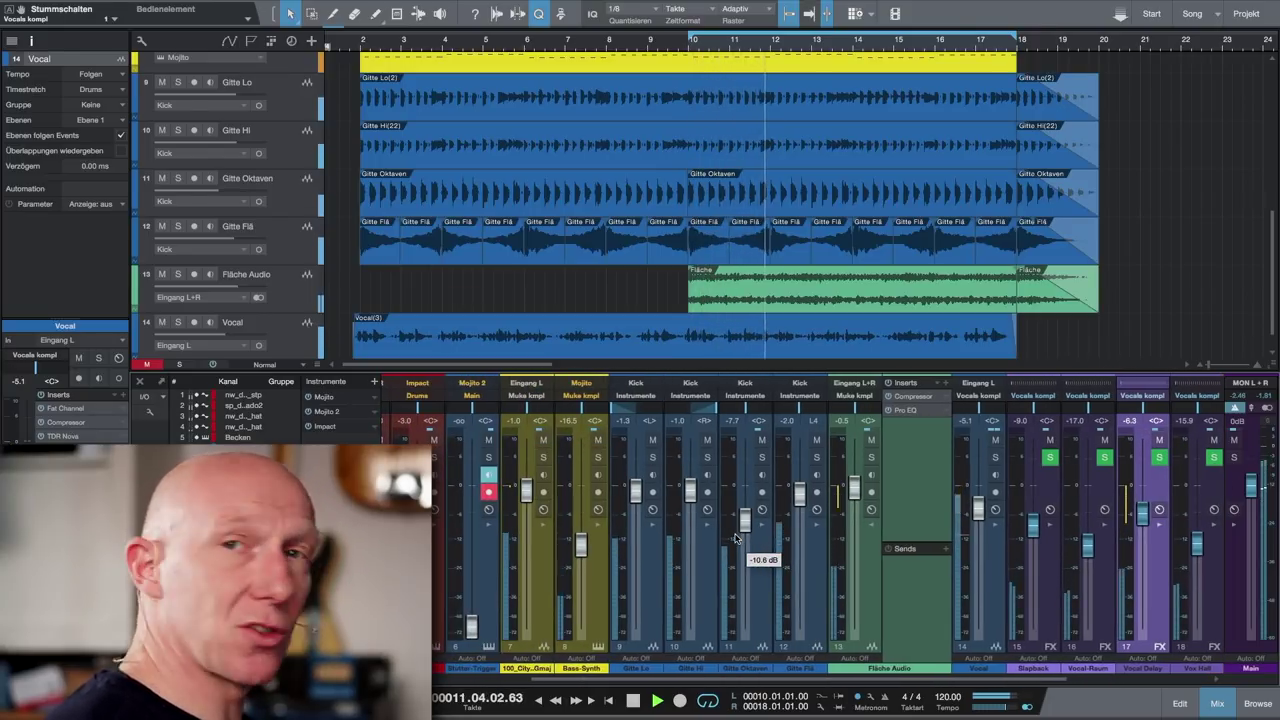
left_click_drag(854, 489, 857, 531)
key("space")
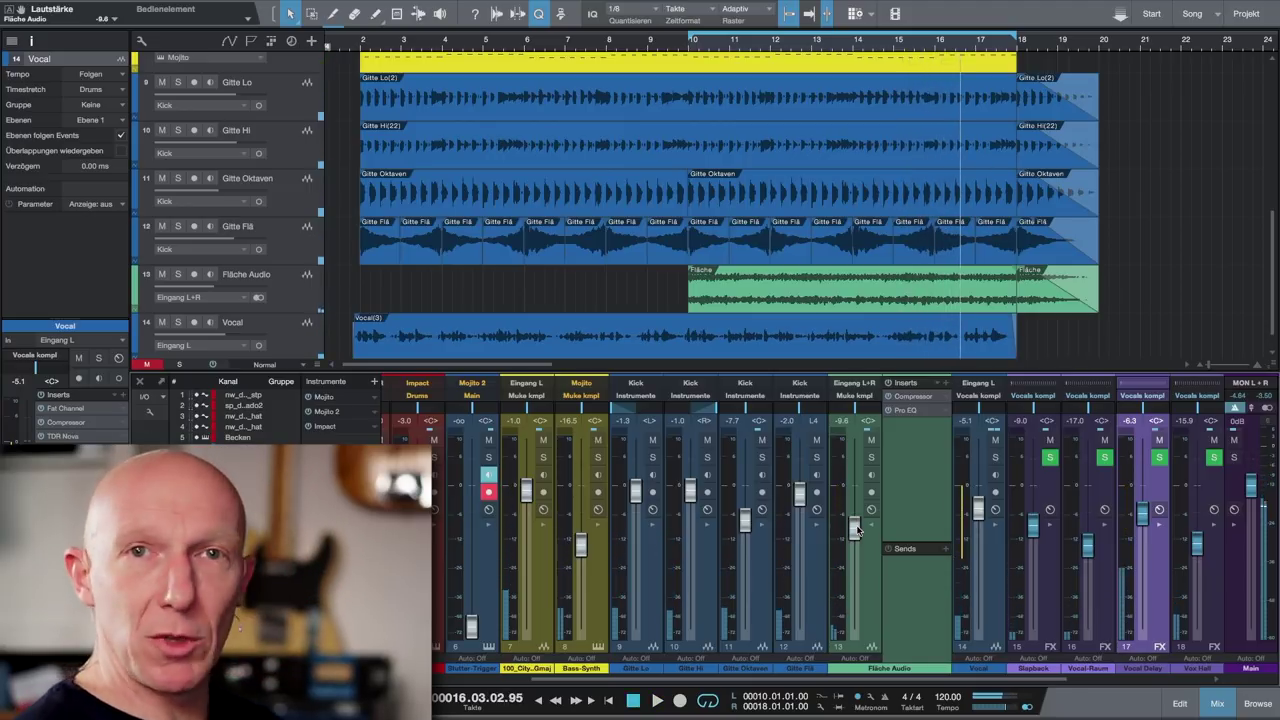
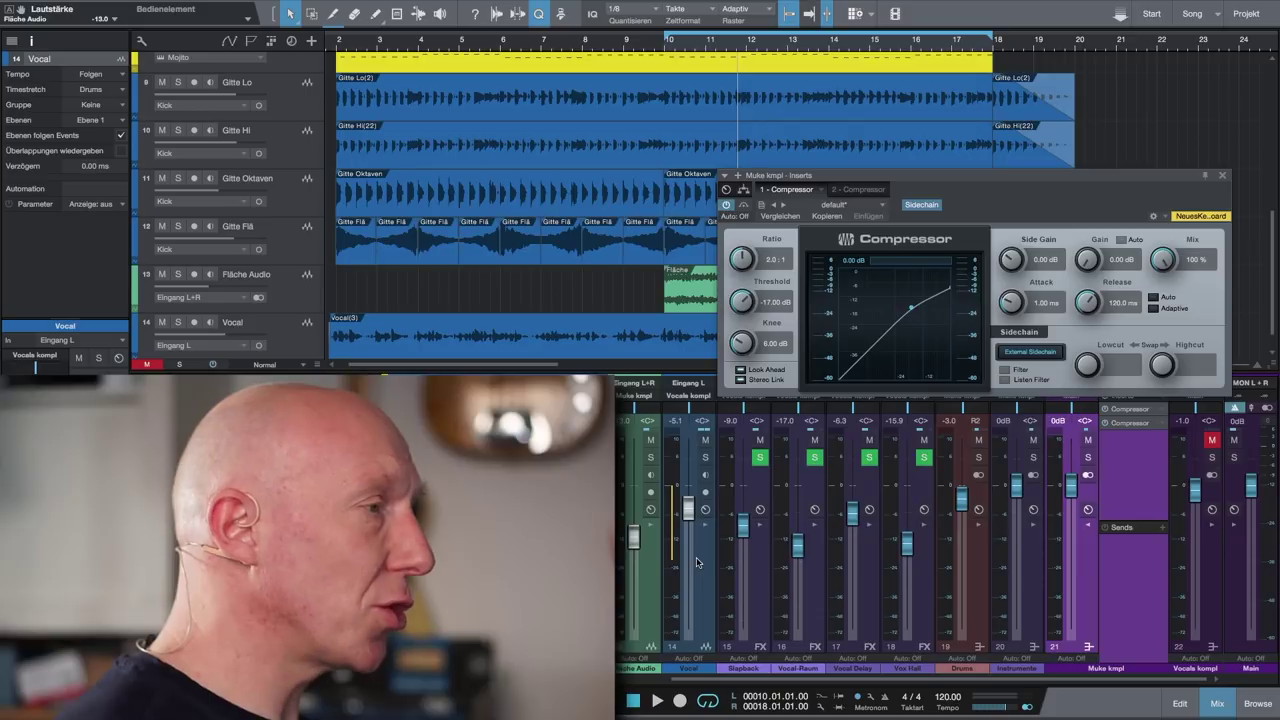
- Expand drum channel 2 to show its sends and activate the sidechain send to the Muke kmpl Compressor
scroll(697, 562, "left", 5)
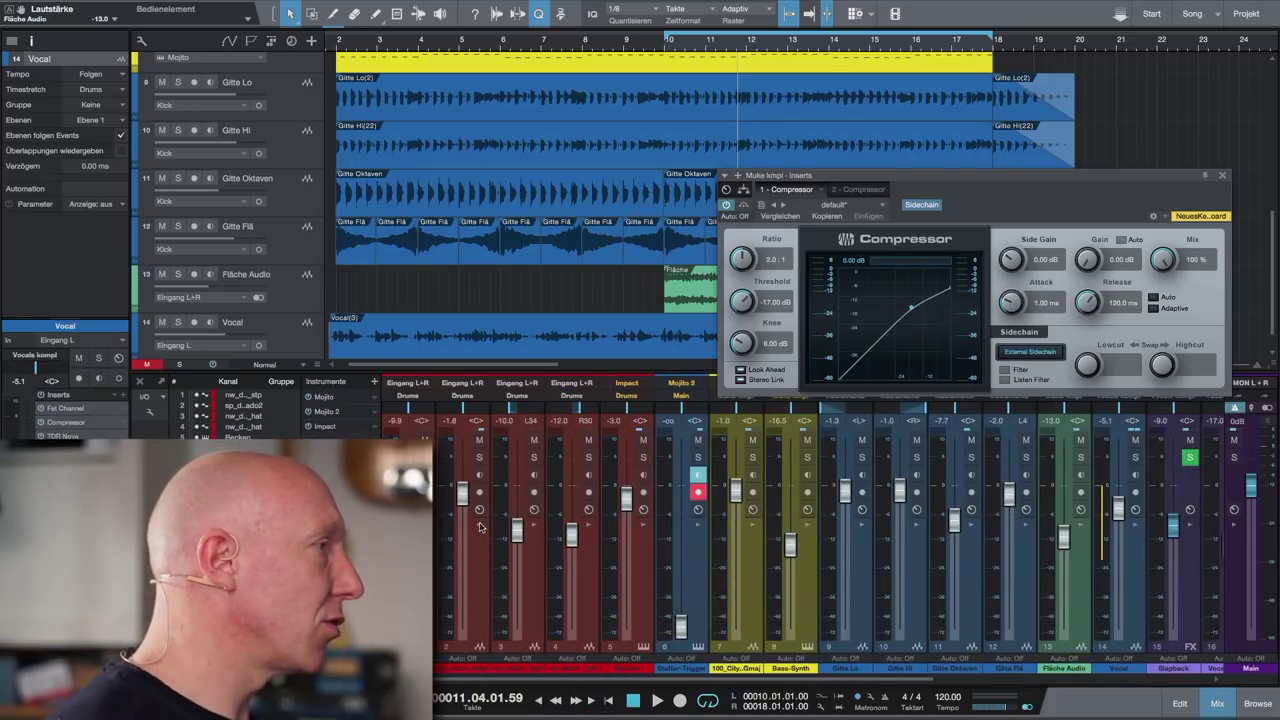
left_click(481, 526)
left_click(481, 549)
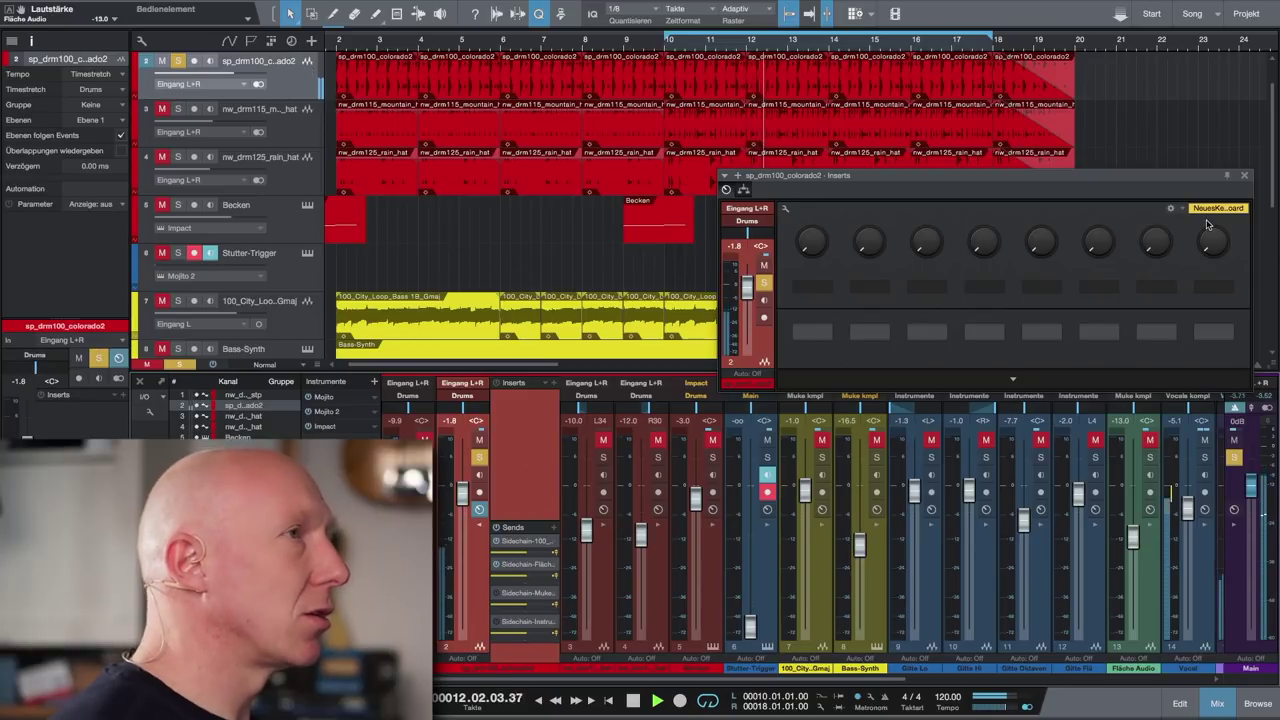
left_click(1245, 176)
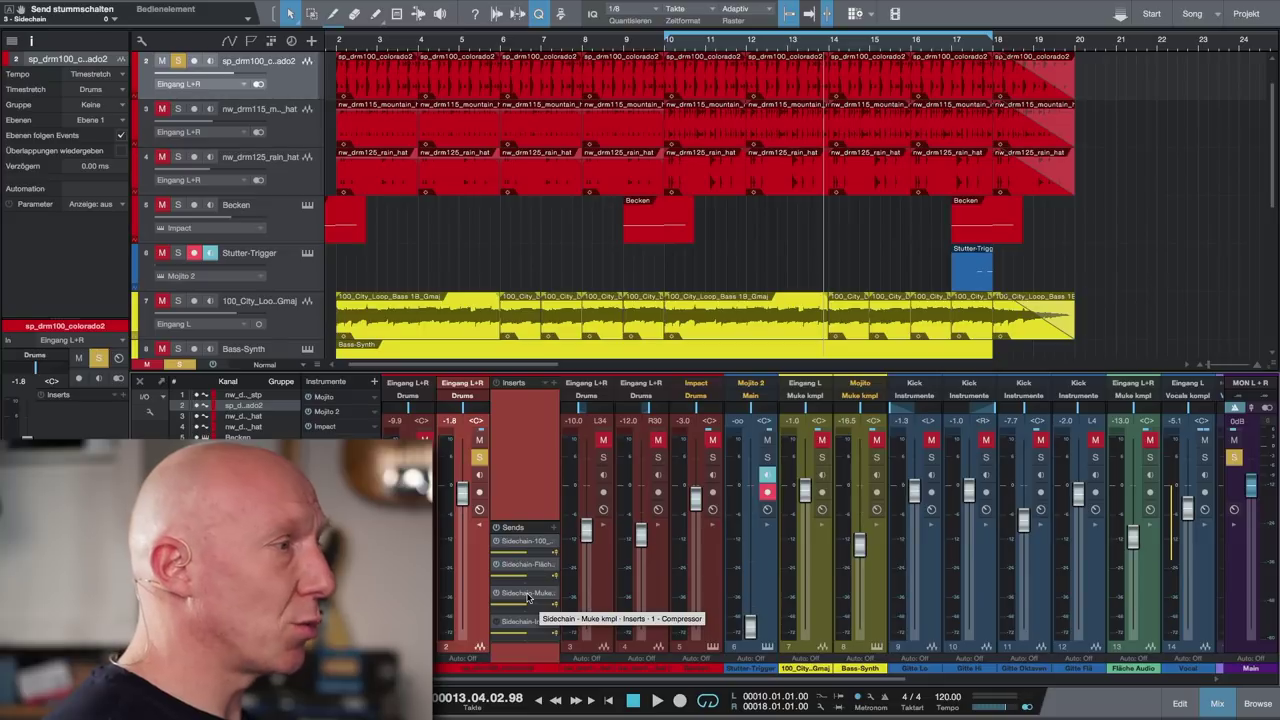
- Open the first Compressor on the Muke kmpl bus, check its gain reduction during playback, and close it
scroll(530, 597, "right", 10)
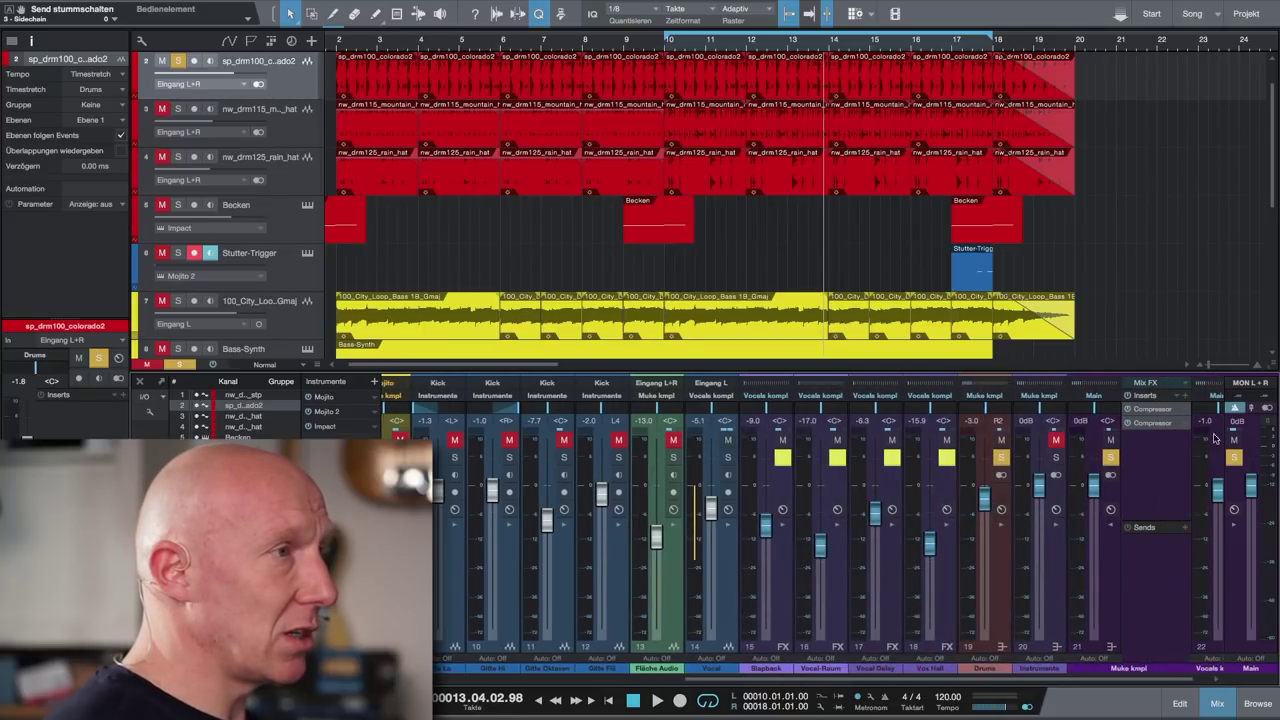
left_click(1148, 411)
left_click_drag(948, 172, 897, 243)
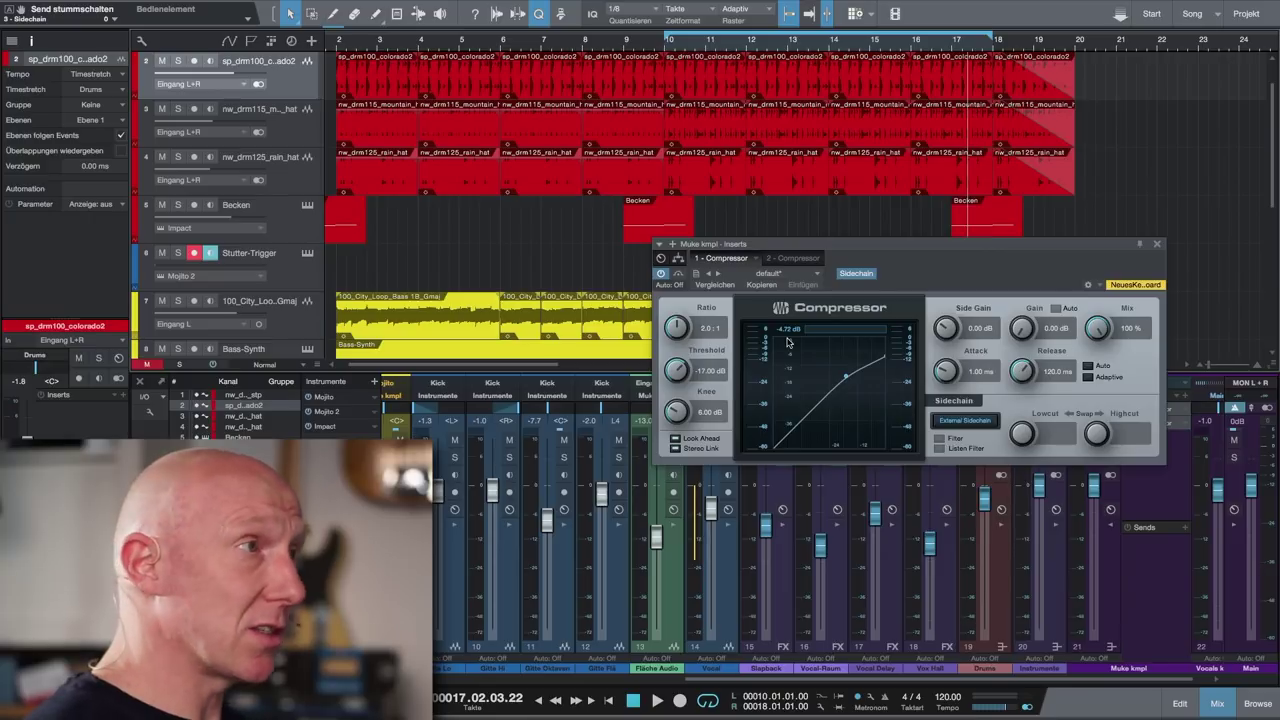
left_click(1157, 245)
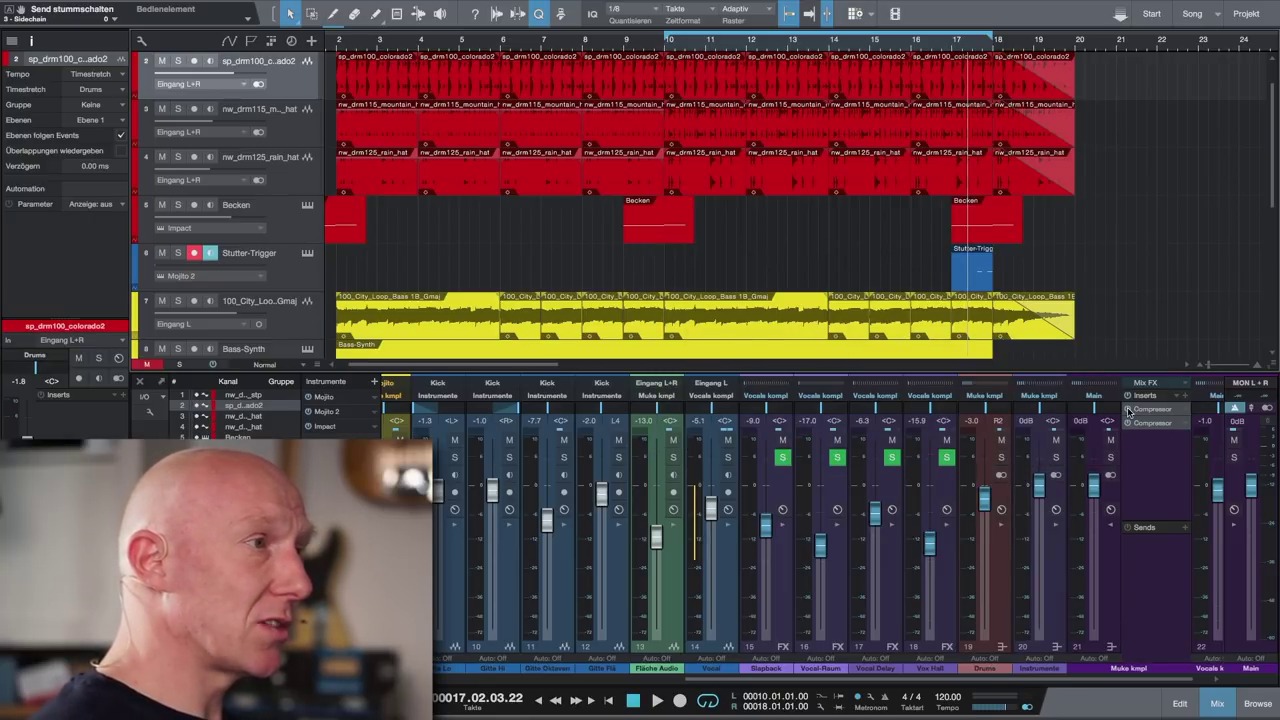
- Expand and solo the Instrumente bus, and unmute and solo the Fläche Audio track during playback before stopping
left_click(1056, 527)
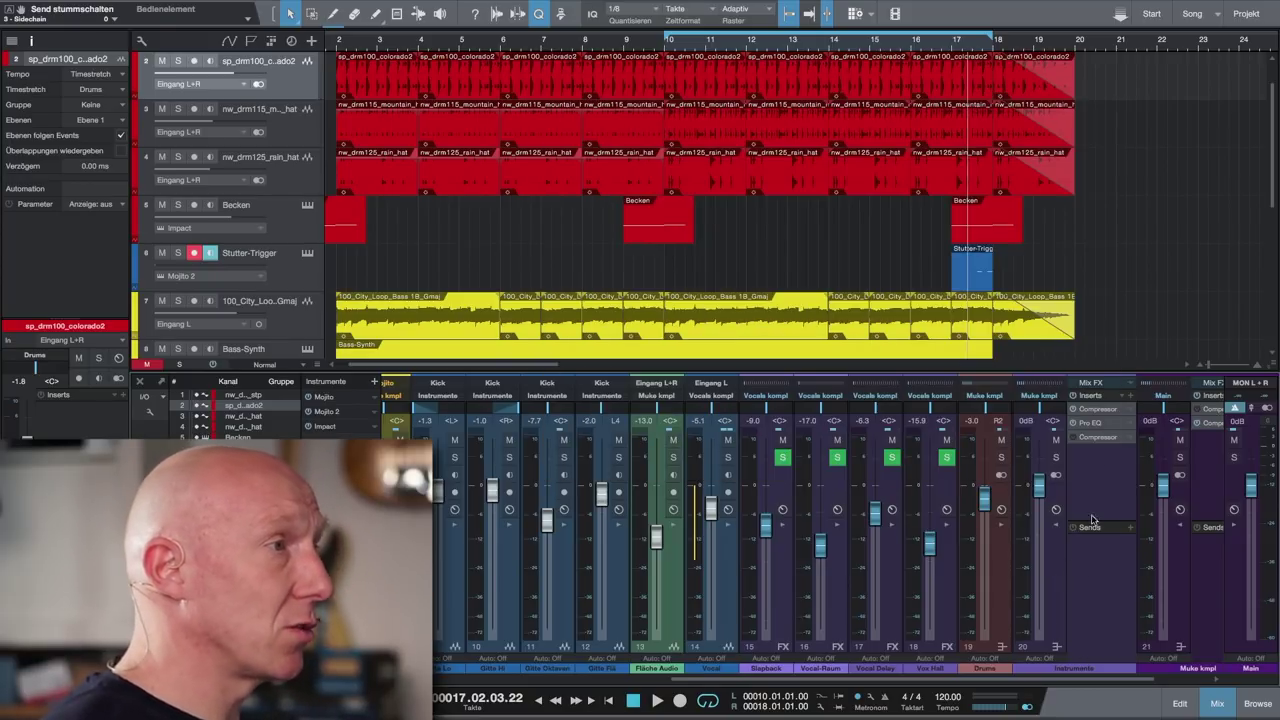
left_click(1055, 458)
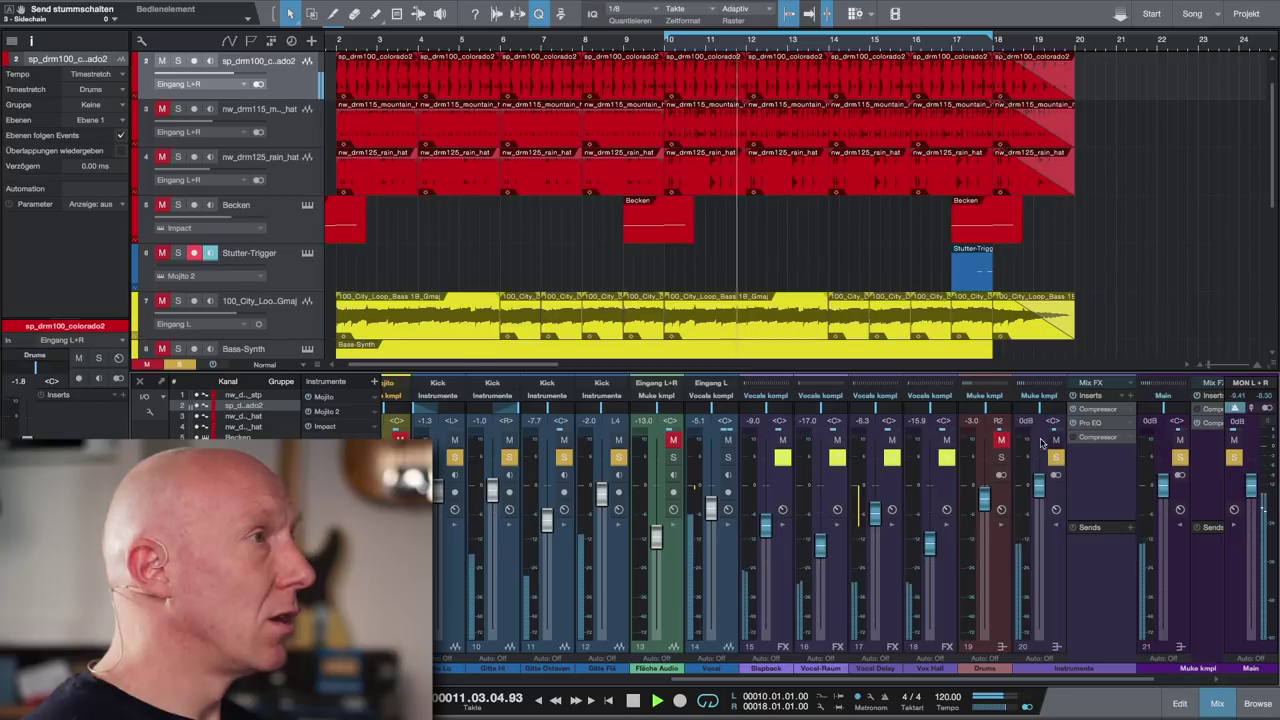
scroll(930, 244, "down", 5)
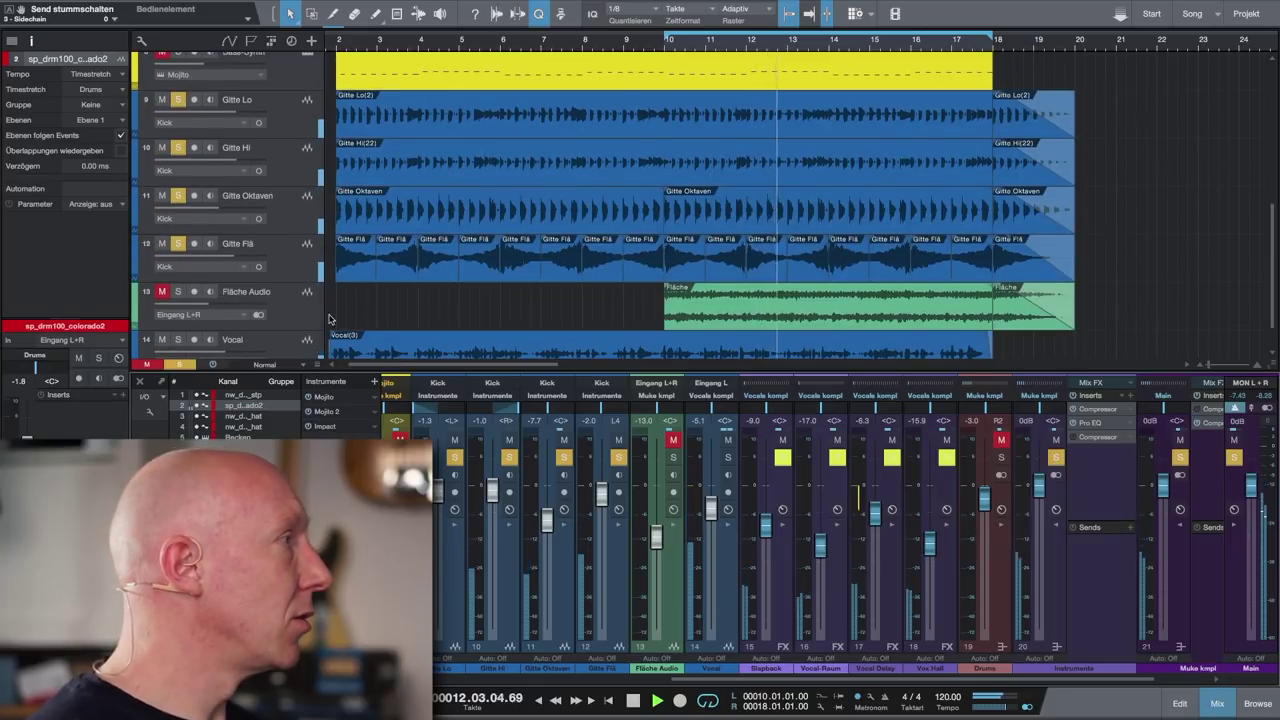
left_click(163, 292)
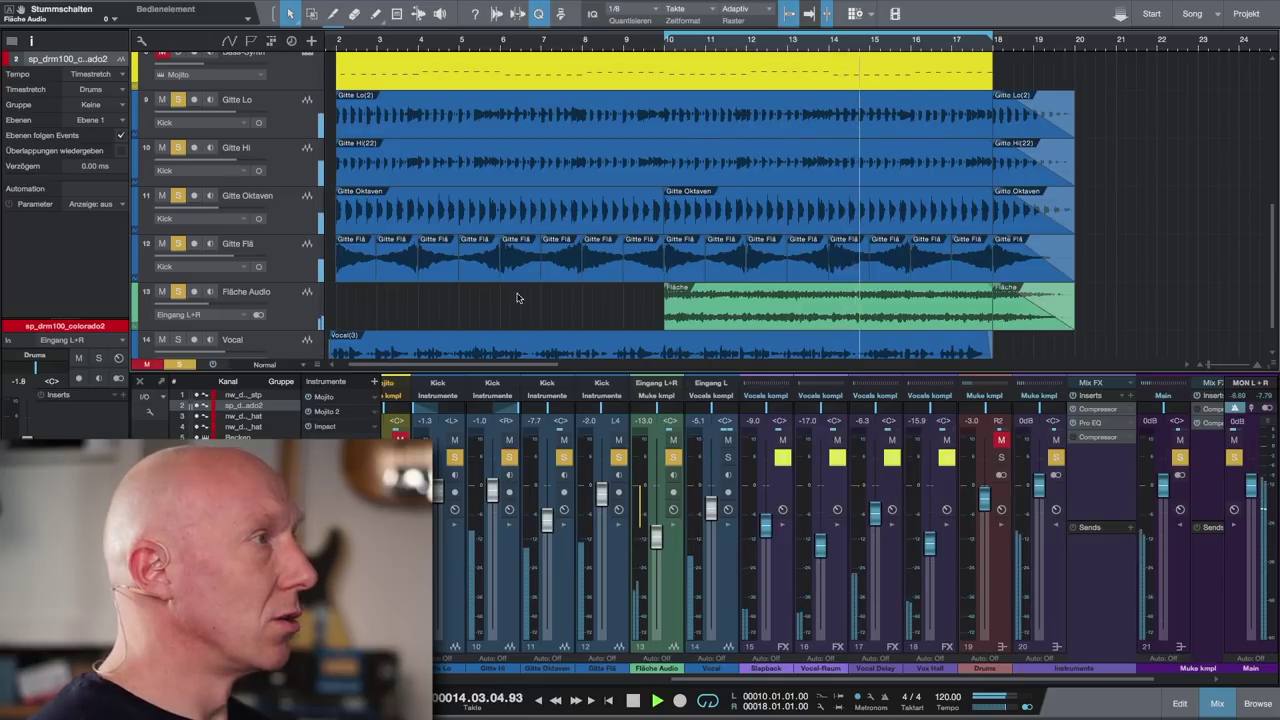
key("space")
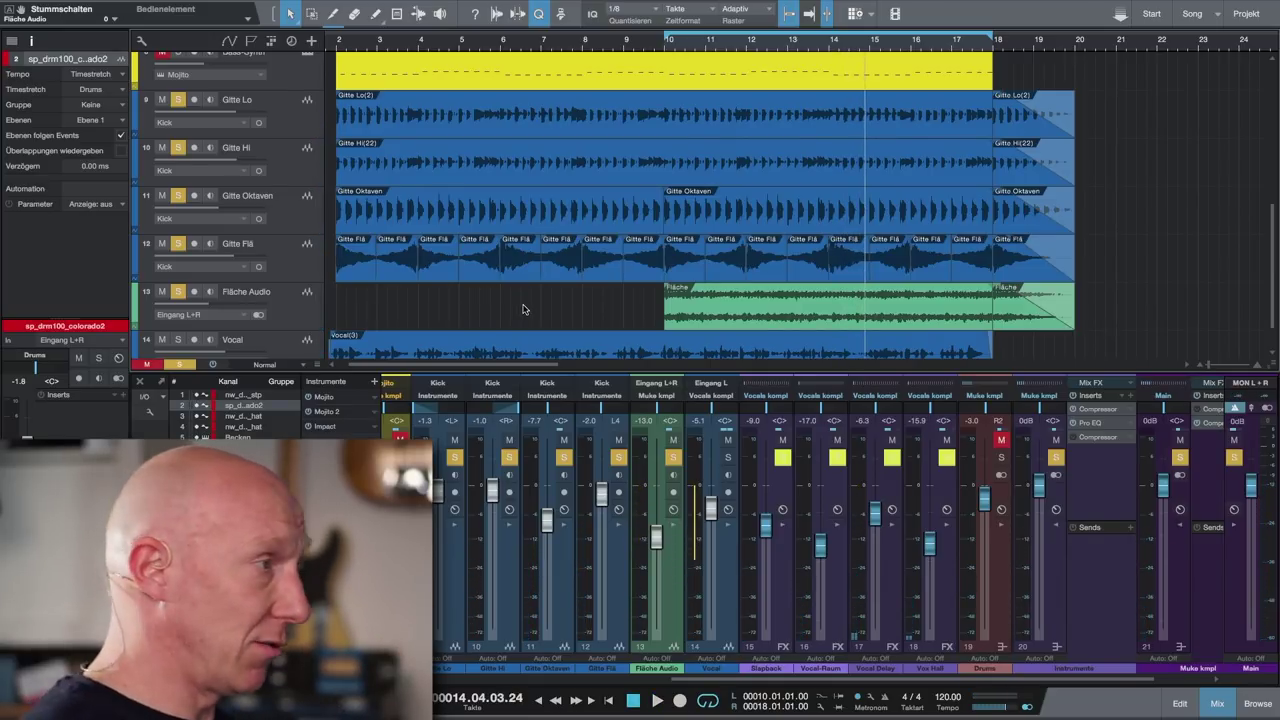
- Open the first Compressor on the Instrumente bus to examine its sidechain settings
scroll(650, 533, "left", 5)
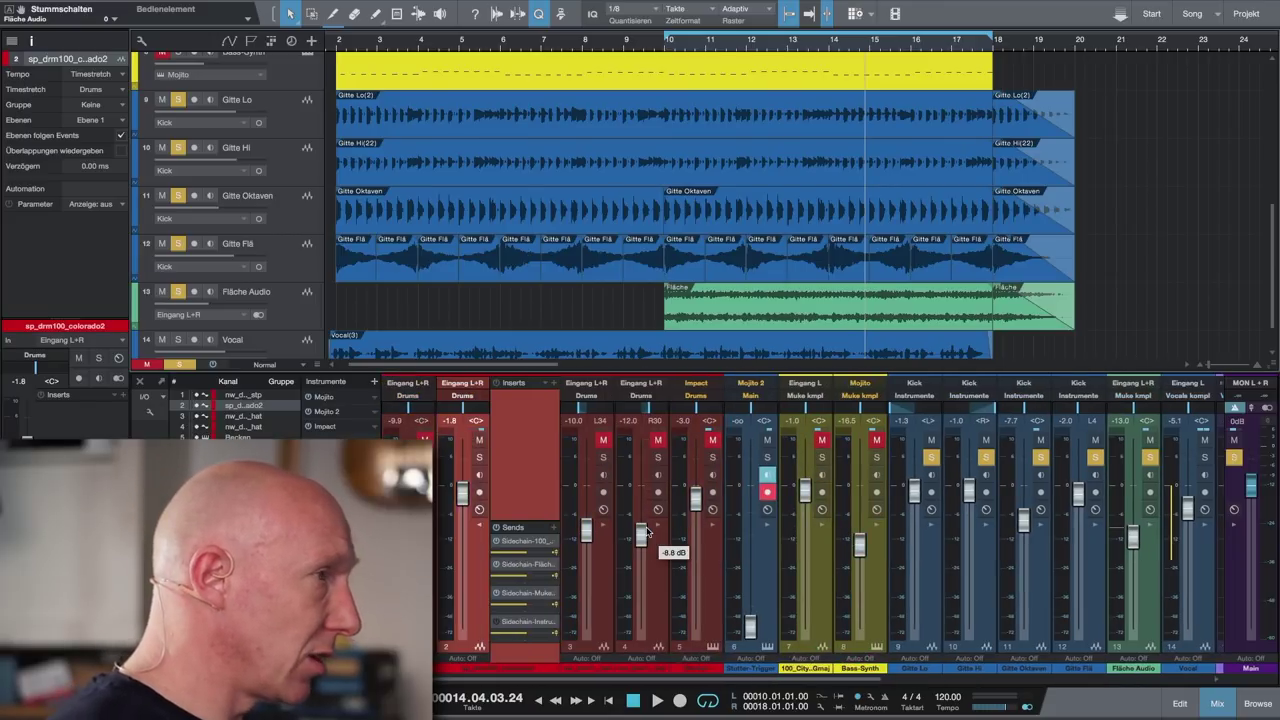
scroll(647, 531, "right", 5)
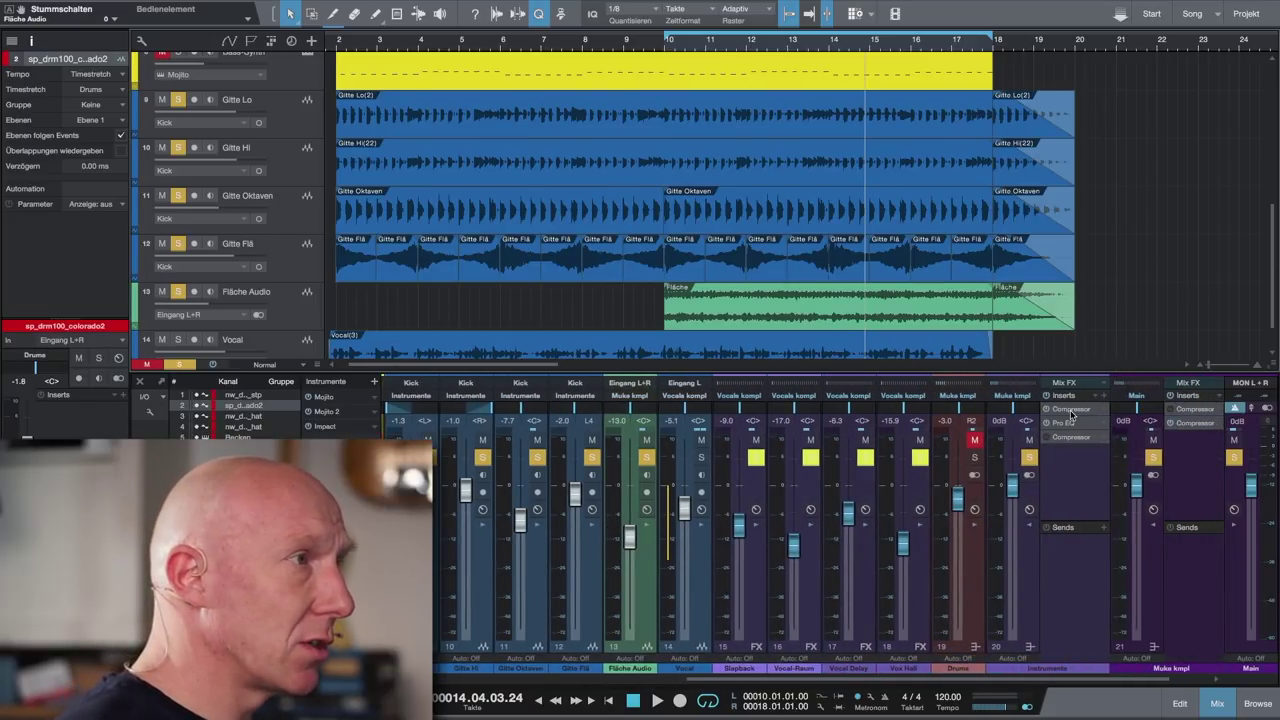
left_click(1072, 412)
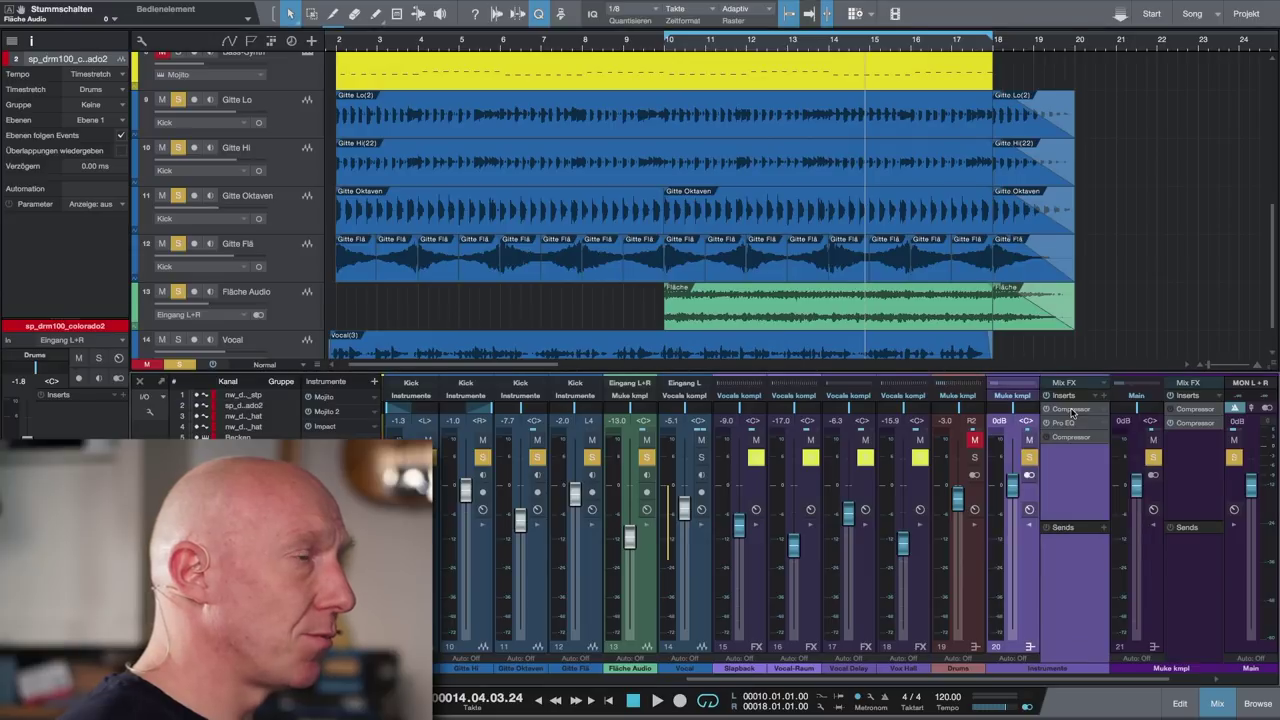
double_click(1072, 410)
left_click_drag(996, 250, 998, 305)
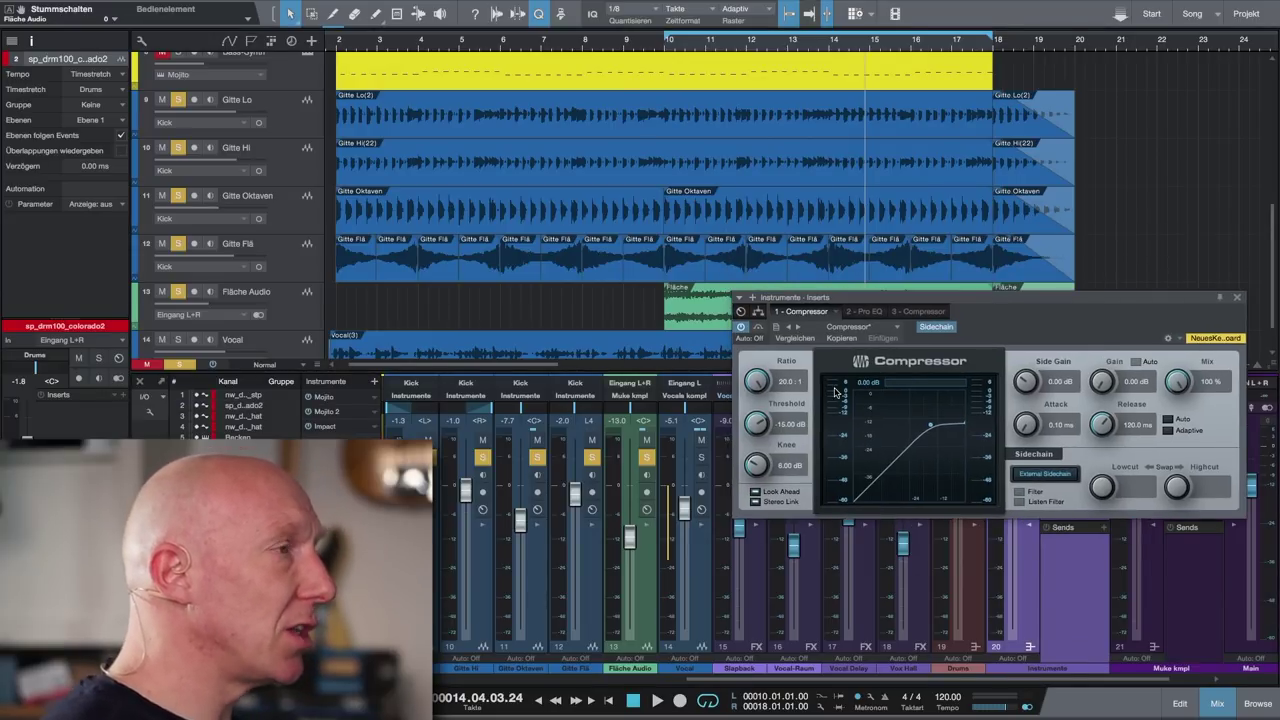
- Activate the sidechain send from drum channel 2 to the Instrumente Compressor and close the drum channel's Inserts window
scroll(576, 456, "left", 10)
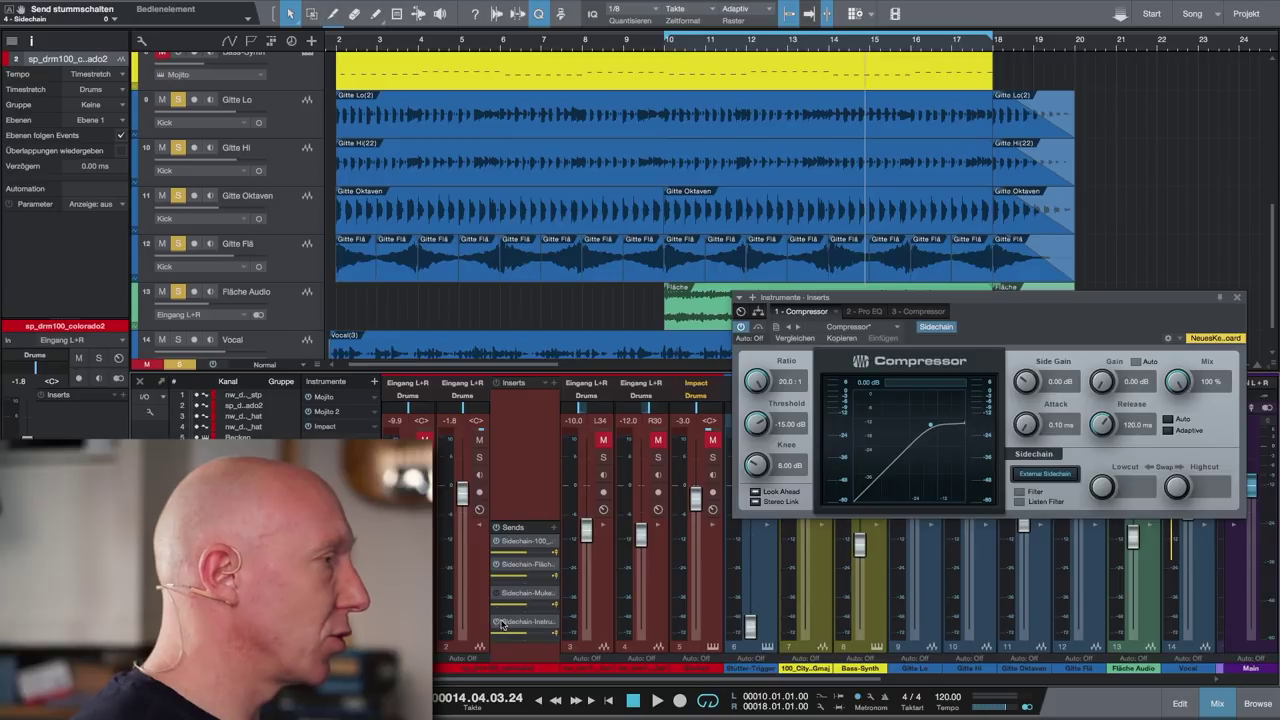
left_click(479, 593)
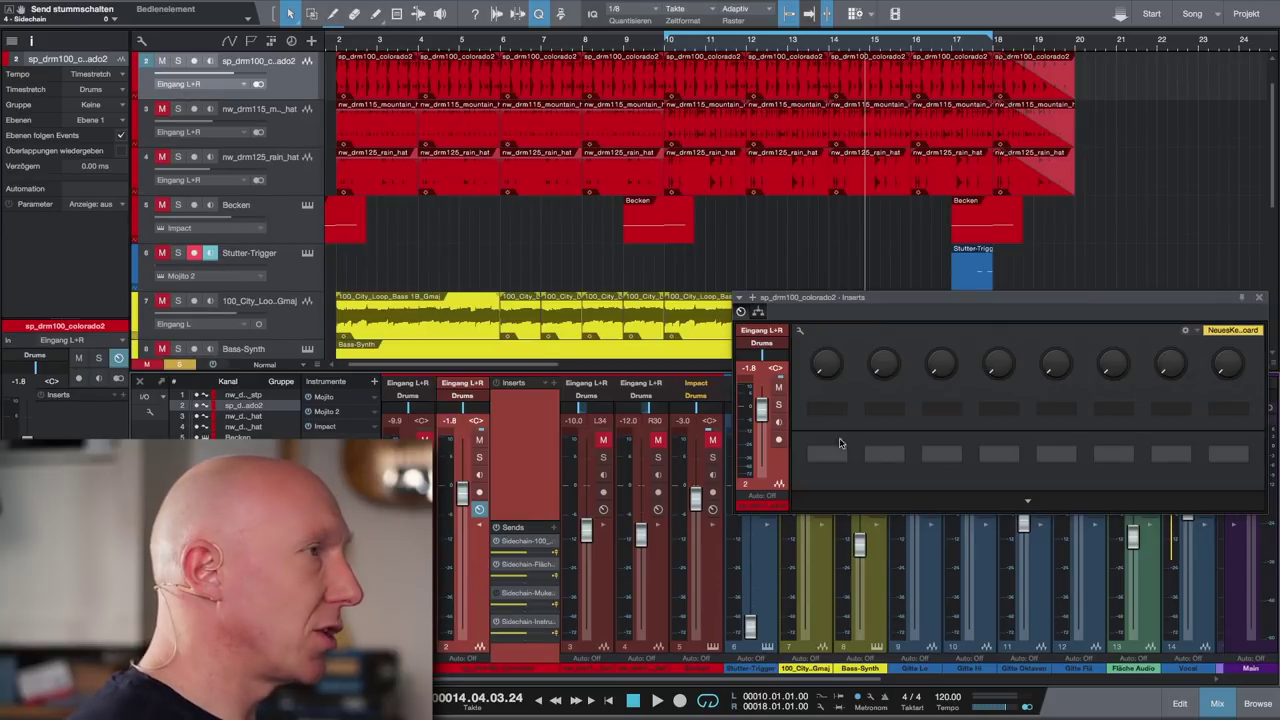
left_click(1258, 298)
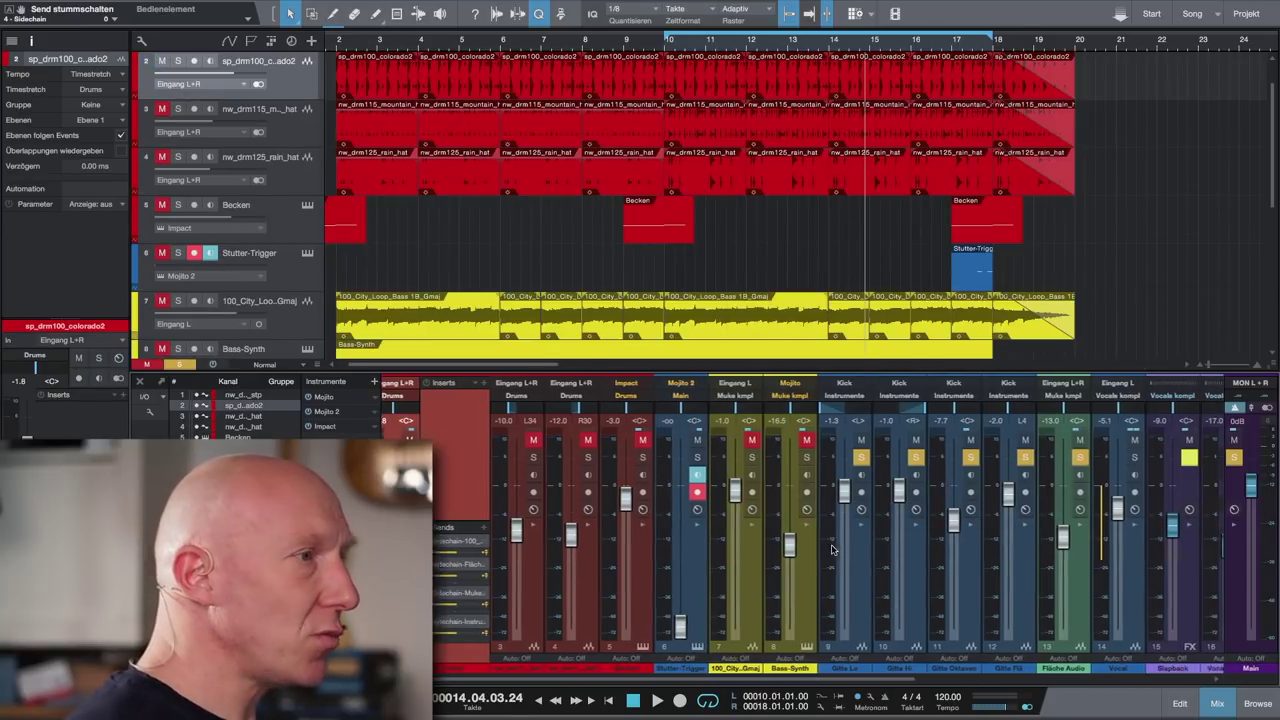
- Reopen the Instrumente bus Compressor, play from bar 10 to watch its gain reduction, stop, and close the plug-in window
scroll(836, 548, "right", 10)
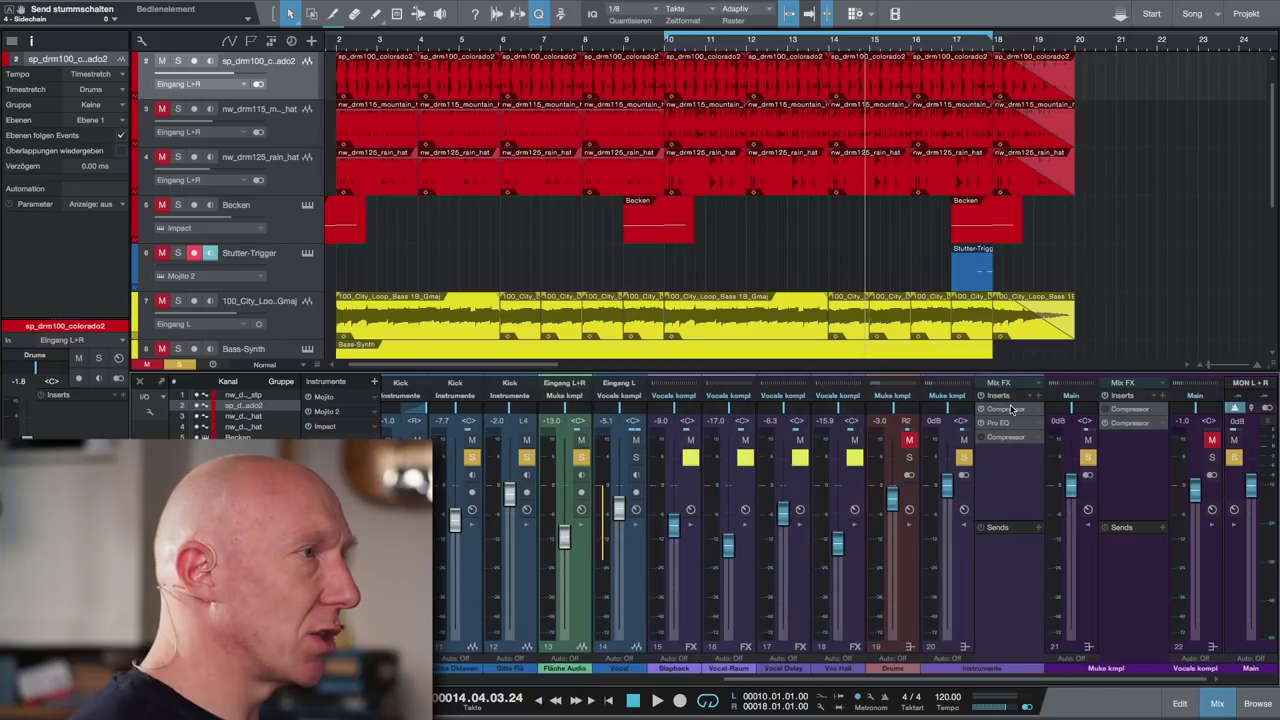
left_click(1005, 409)
left_click_drag(1045, 297, 860, 245)
key("space")
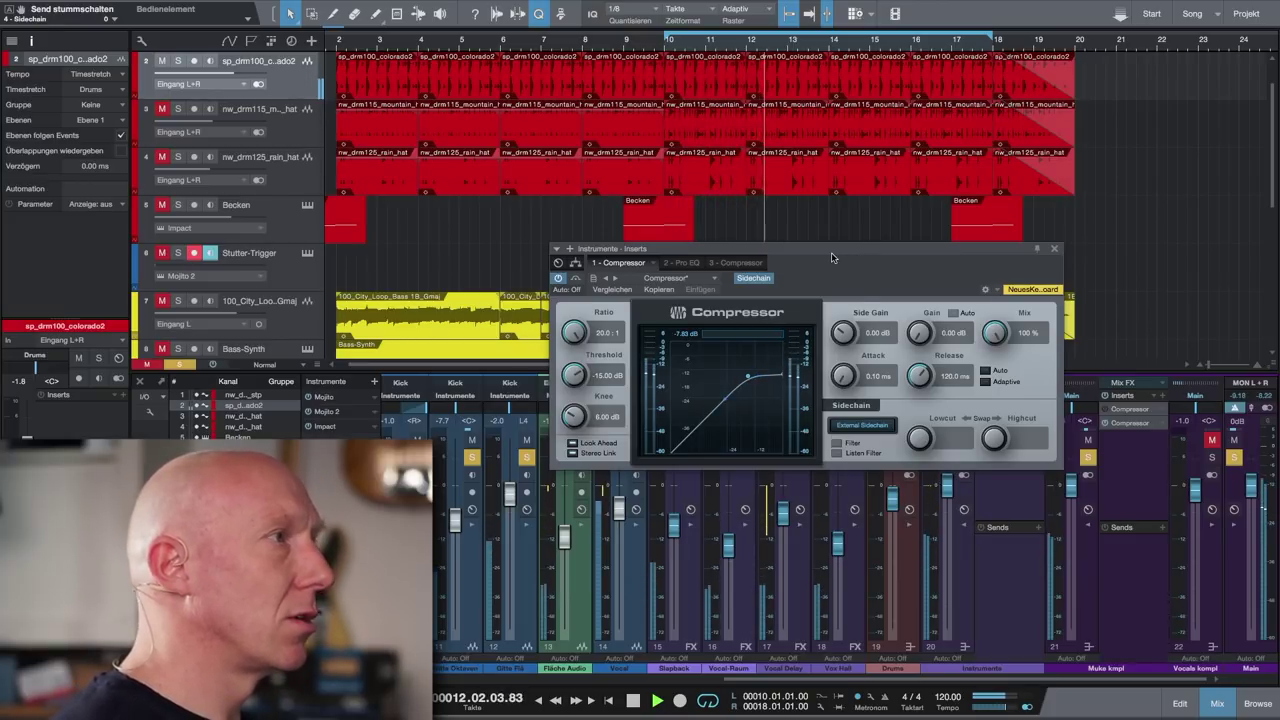
key("space")
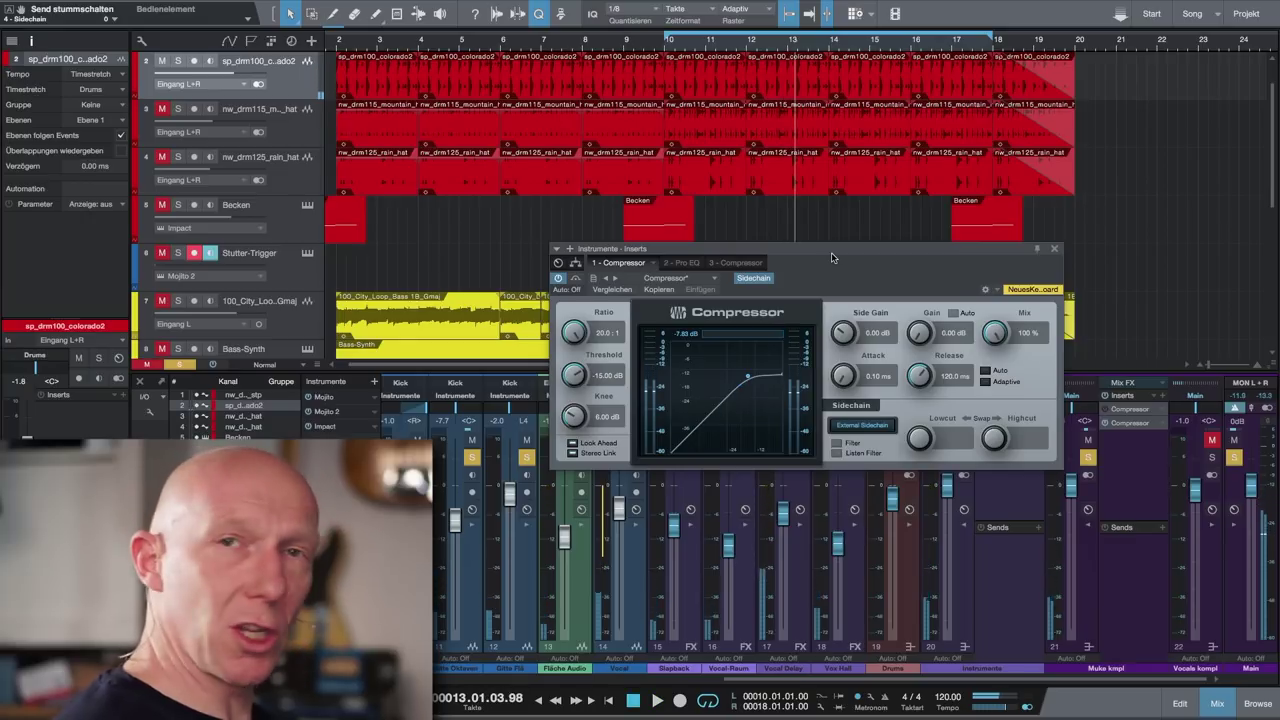
left_click_drag(808, 254, 886, 241)
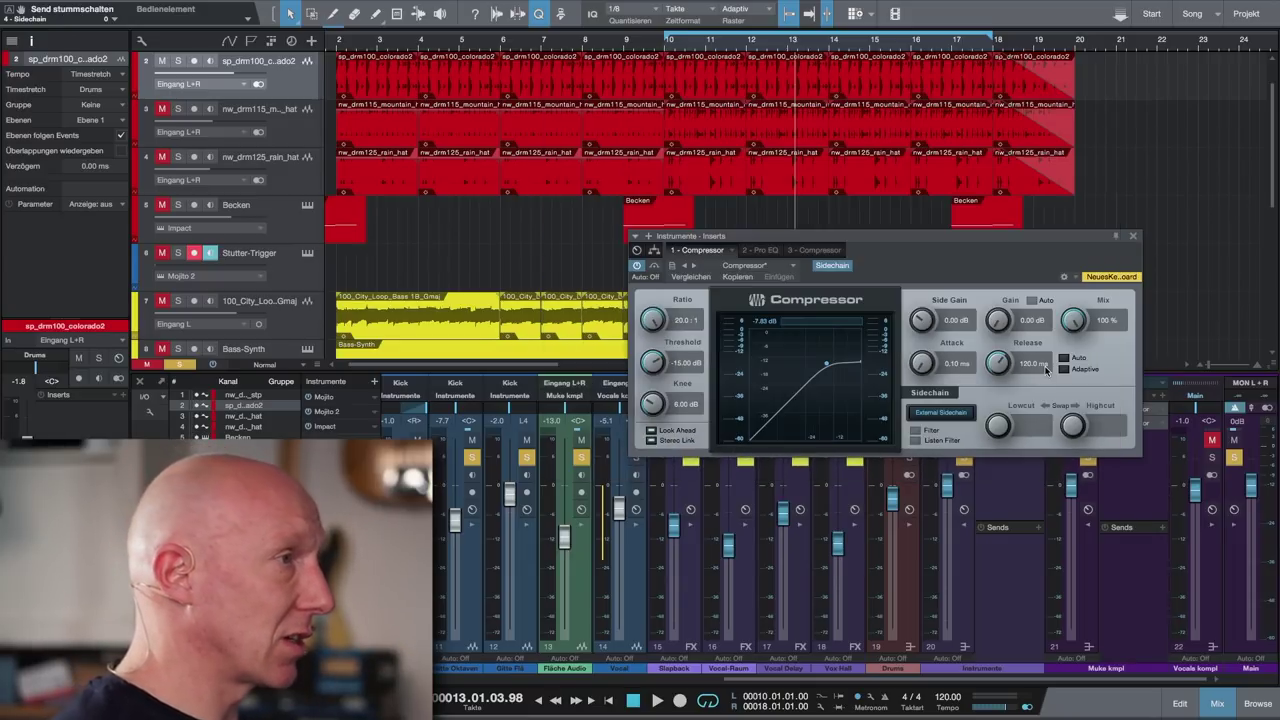
left_click(1131, 238)
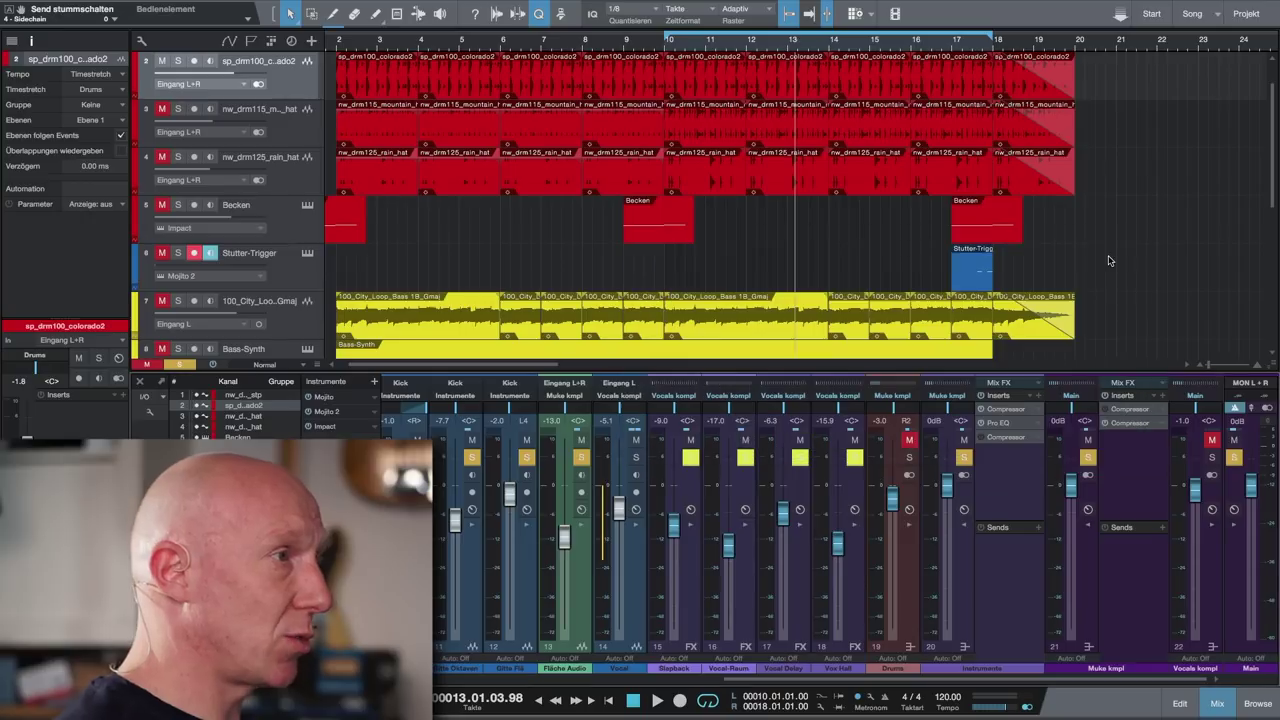
- Start playback and clear all channel solos to hear the full mix
key("space")
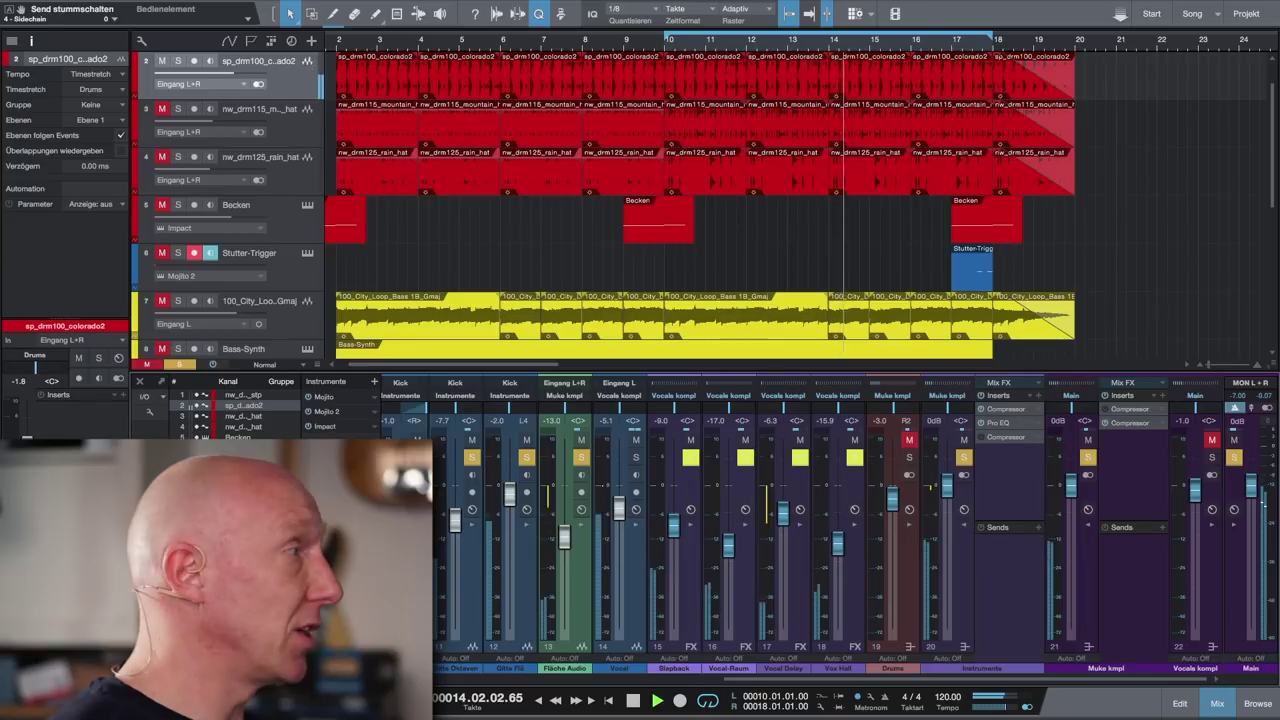
left_click(186, 366)
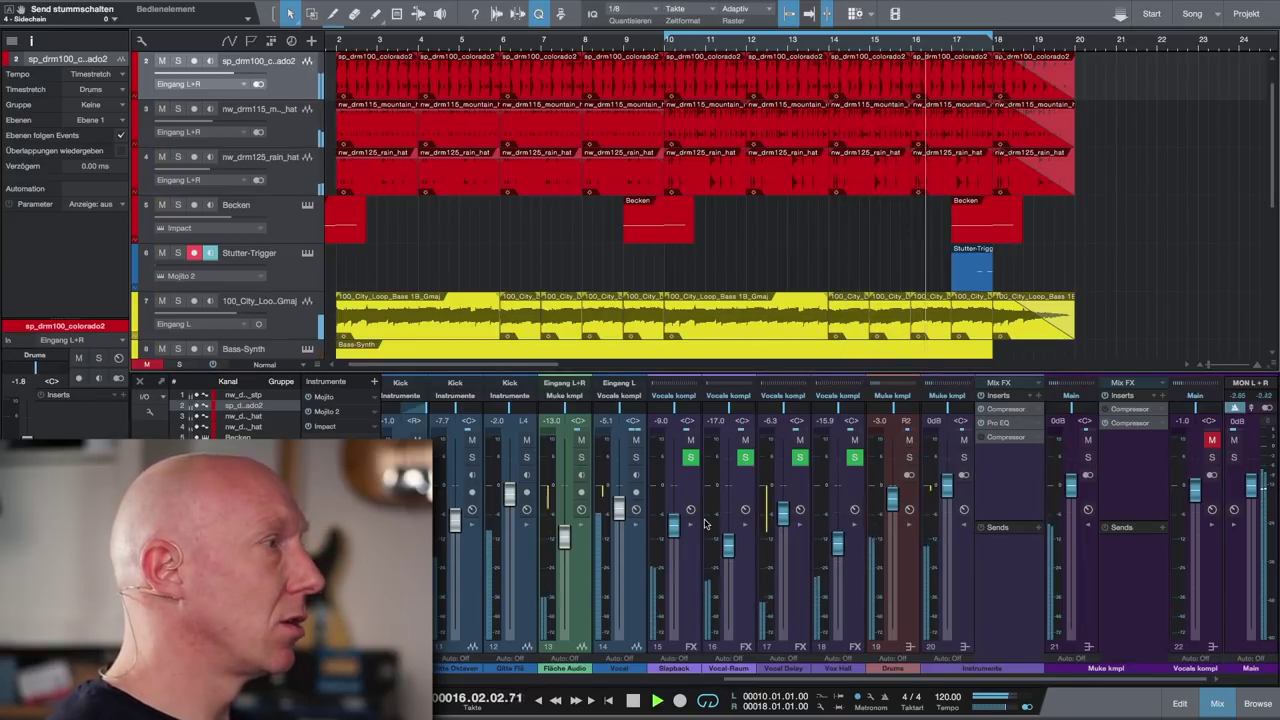
- Select the Stutter-Trigger channel in the mixer and open its Mojito 2 instrument to examine the trigger sound
scroll(705, 523, "left", 6)
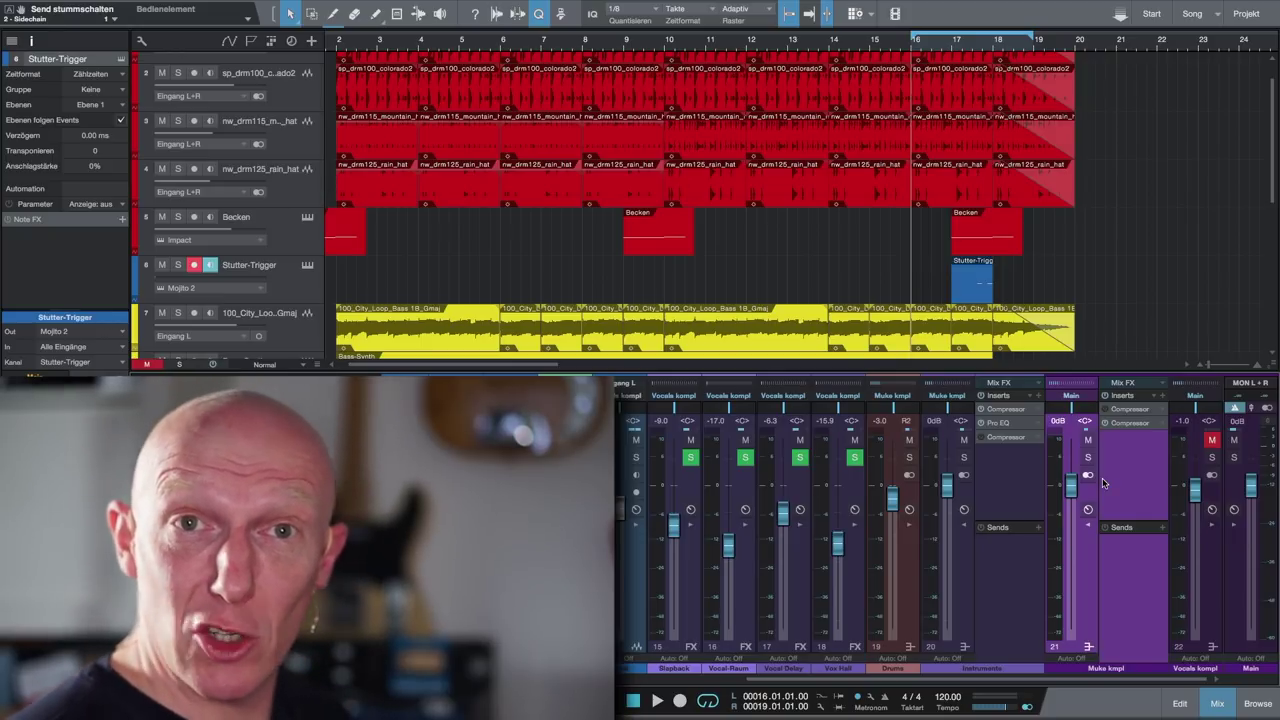
scroll(921, 493, "left", 5)
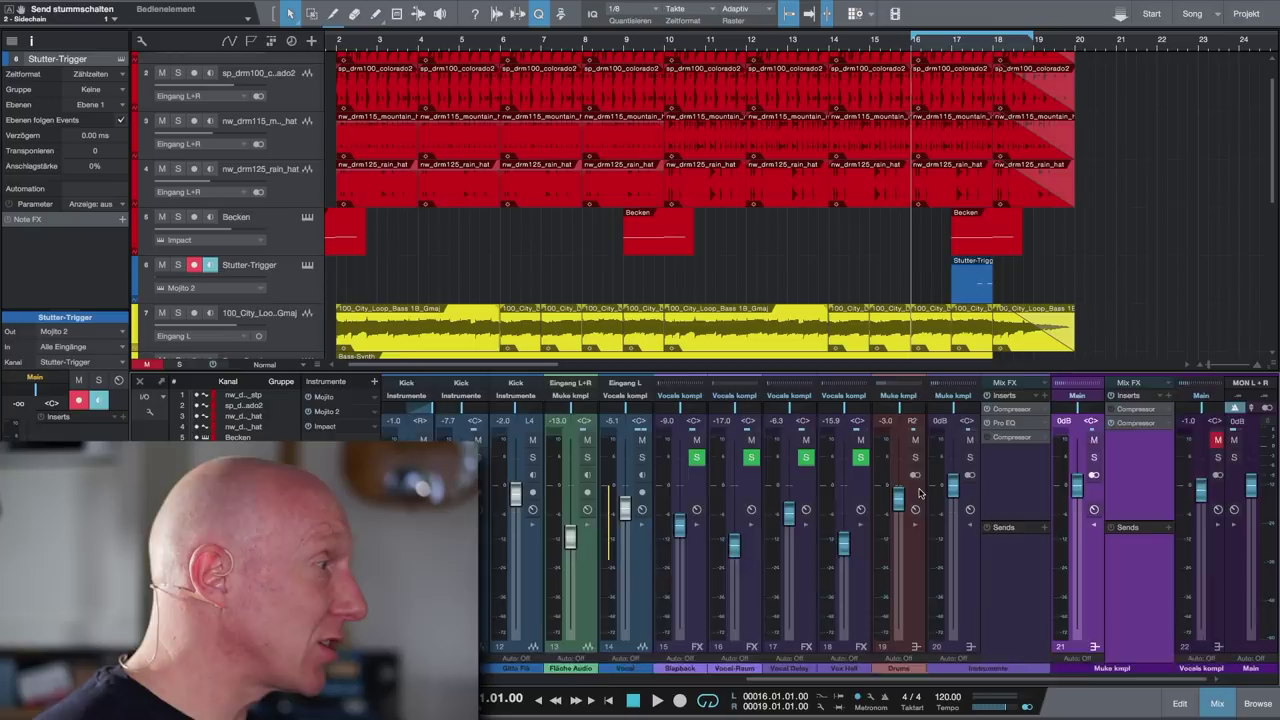
scroll(921, 493, "left", 2)
left_click(558, 556)
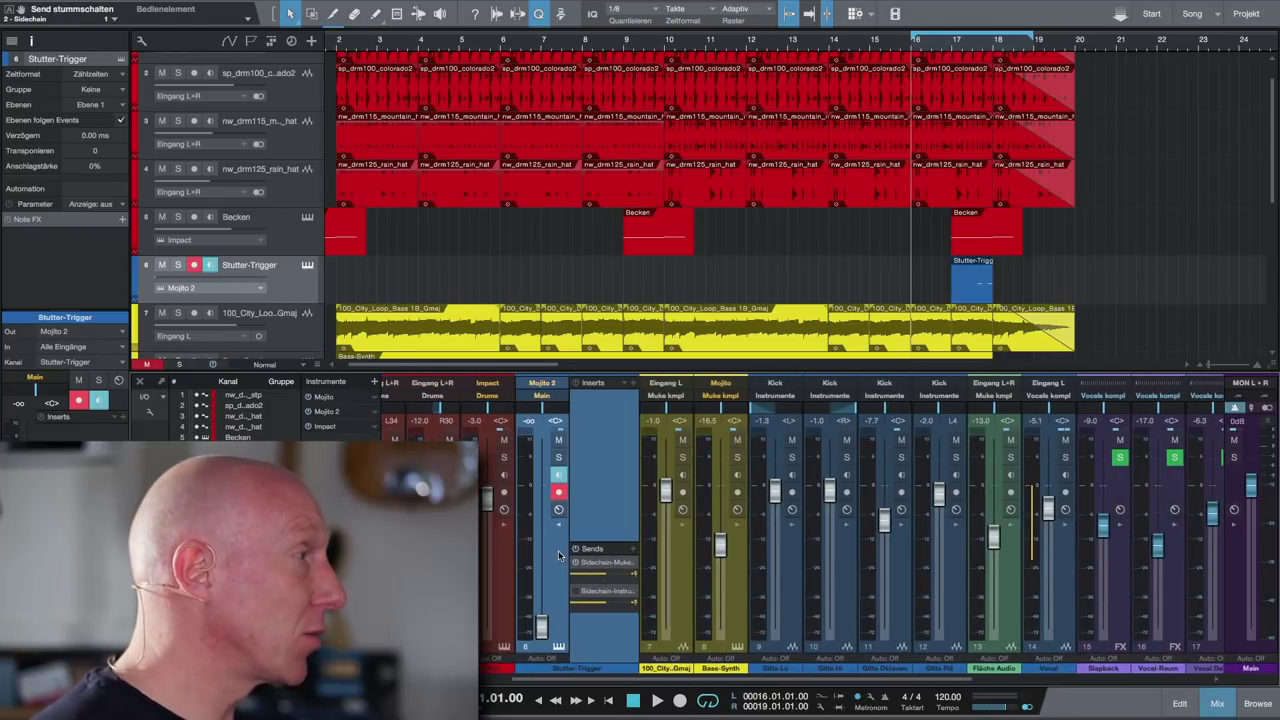
left_click(548, 386)
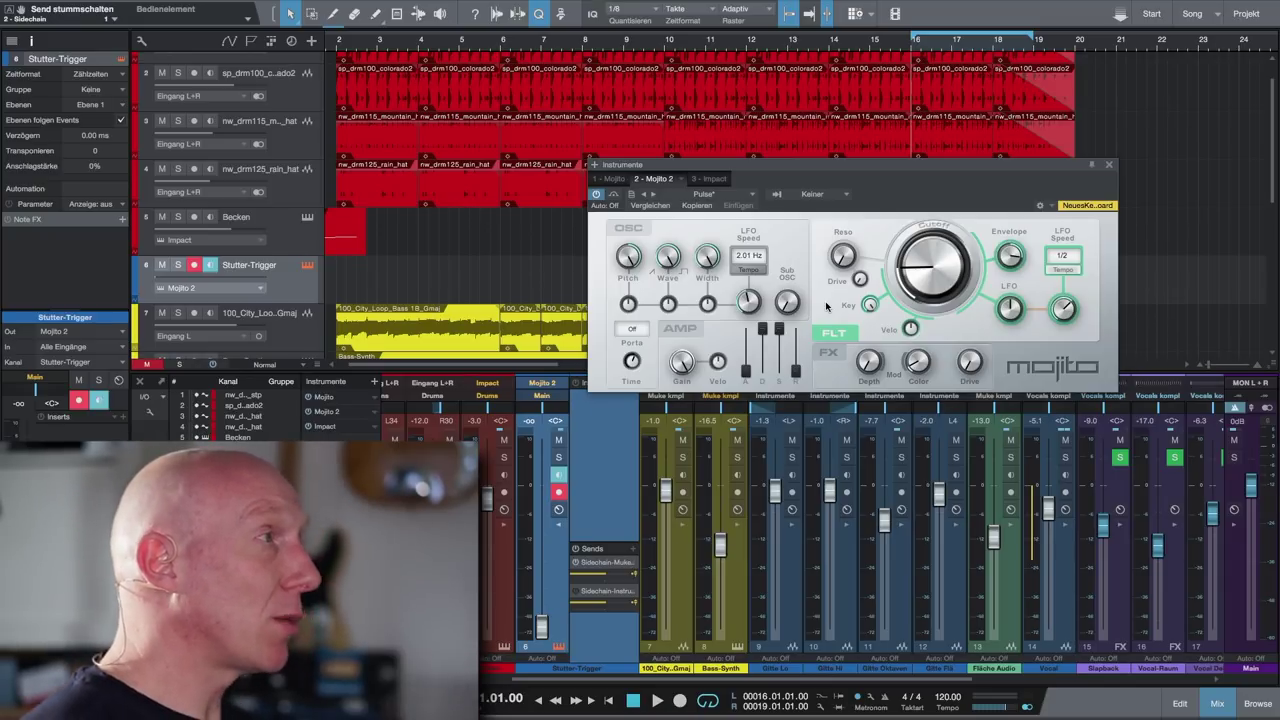
- Audition the Stutter-Trigger at 0 dB with altered AMP release and attack, restore the 2.00 ms attack and minimum volume, and close the instrument
left_click_drag(541, 620, 549, 493)
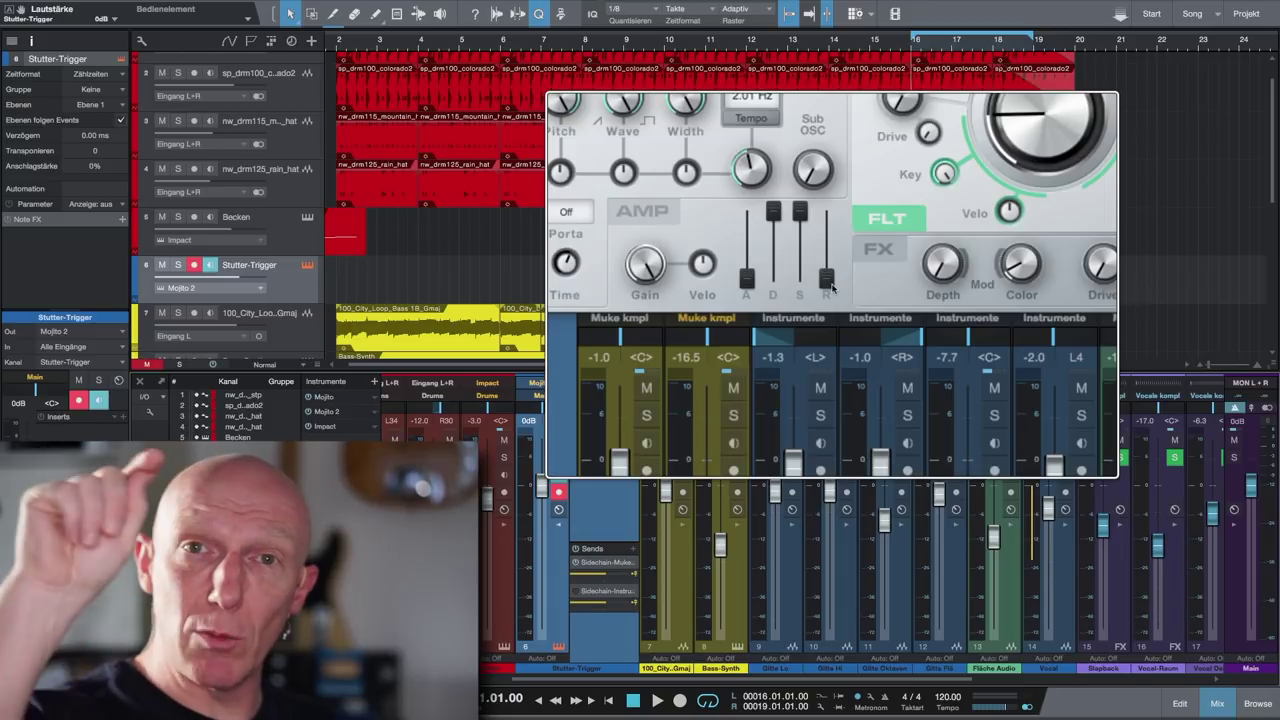
left_click_drag(828, 279, 828, 242)
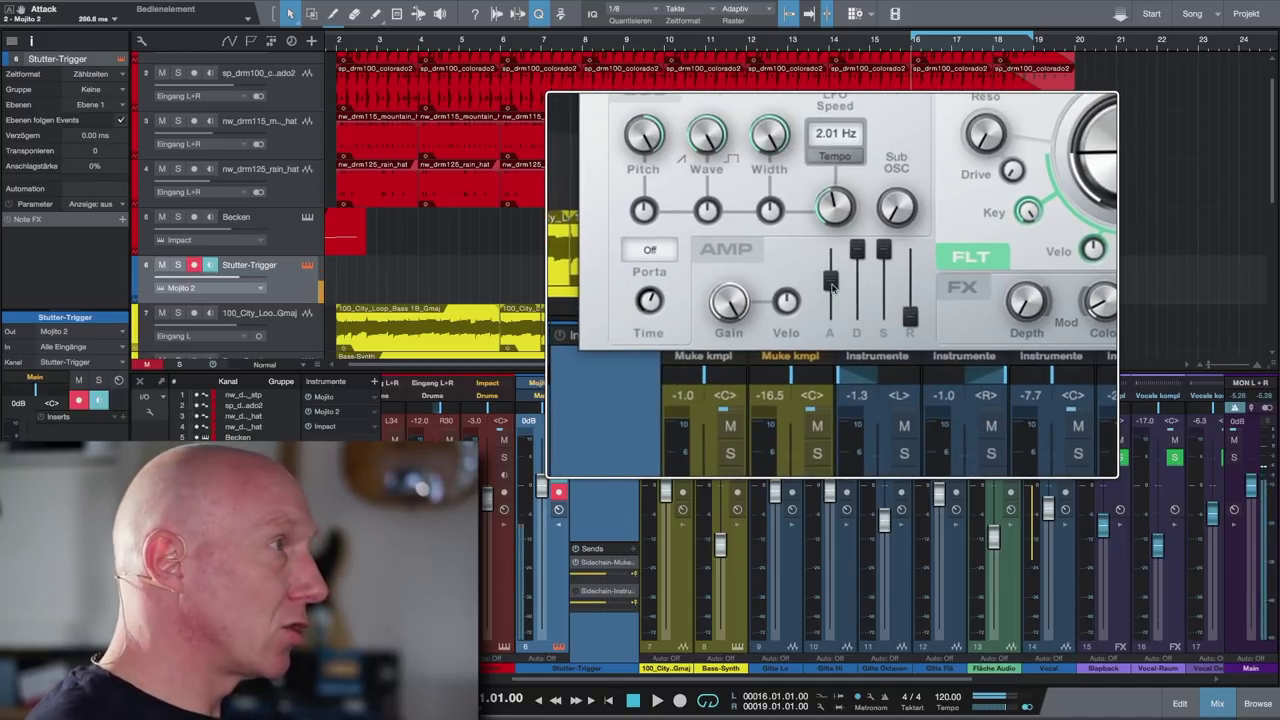
left_click_drag(830, 283, 832, 360)
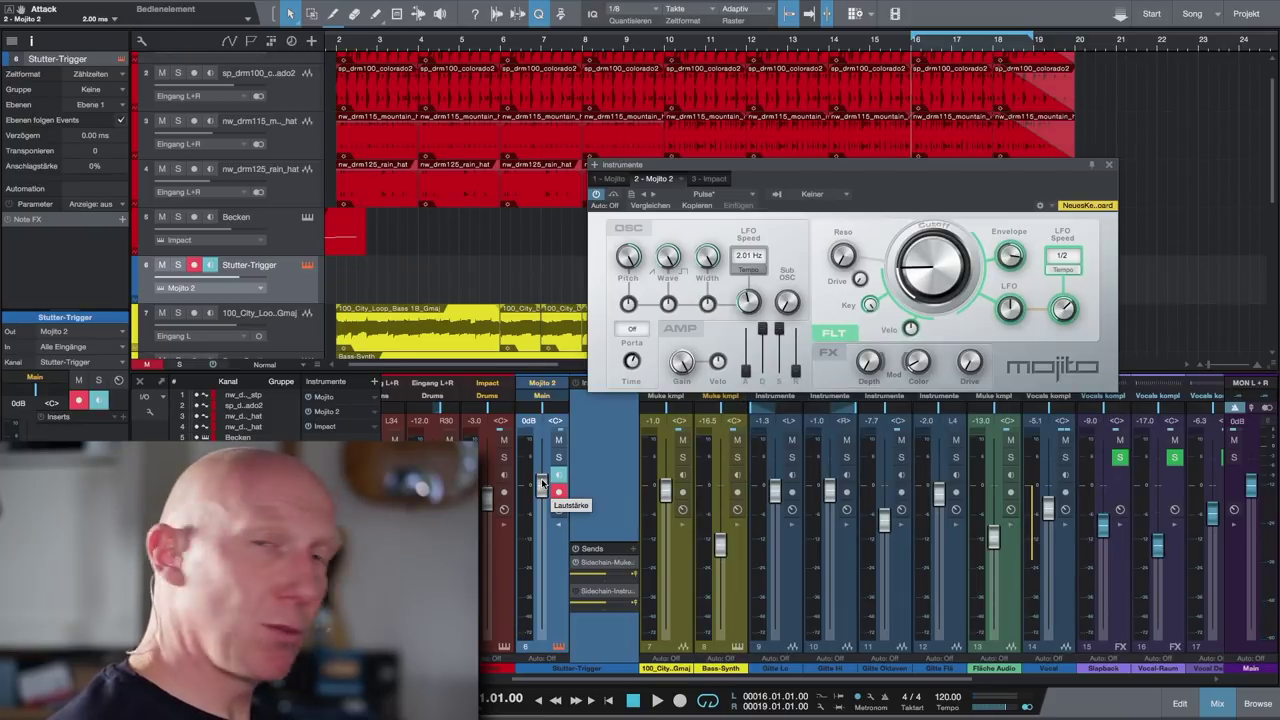
left_click_drag(542, 484, 542, 628)
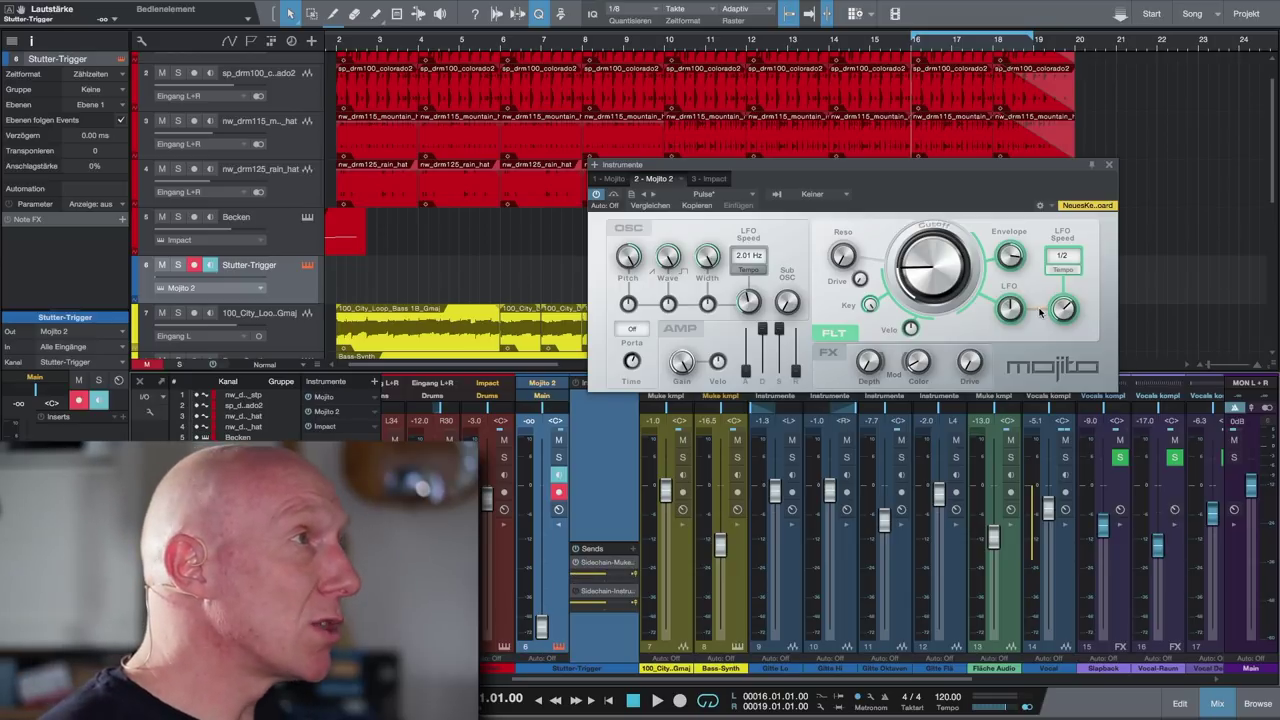
left_click(1112, 167)
- Open the second Compressor on the Muke kmpl bus and move its window clear of the Stutter-Trigger event
scroll(969, 368, "right", 10)
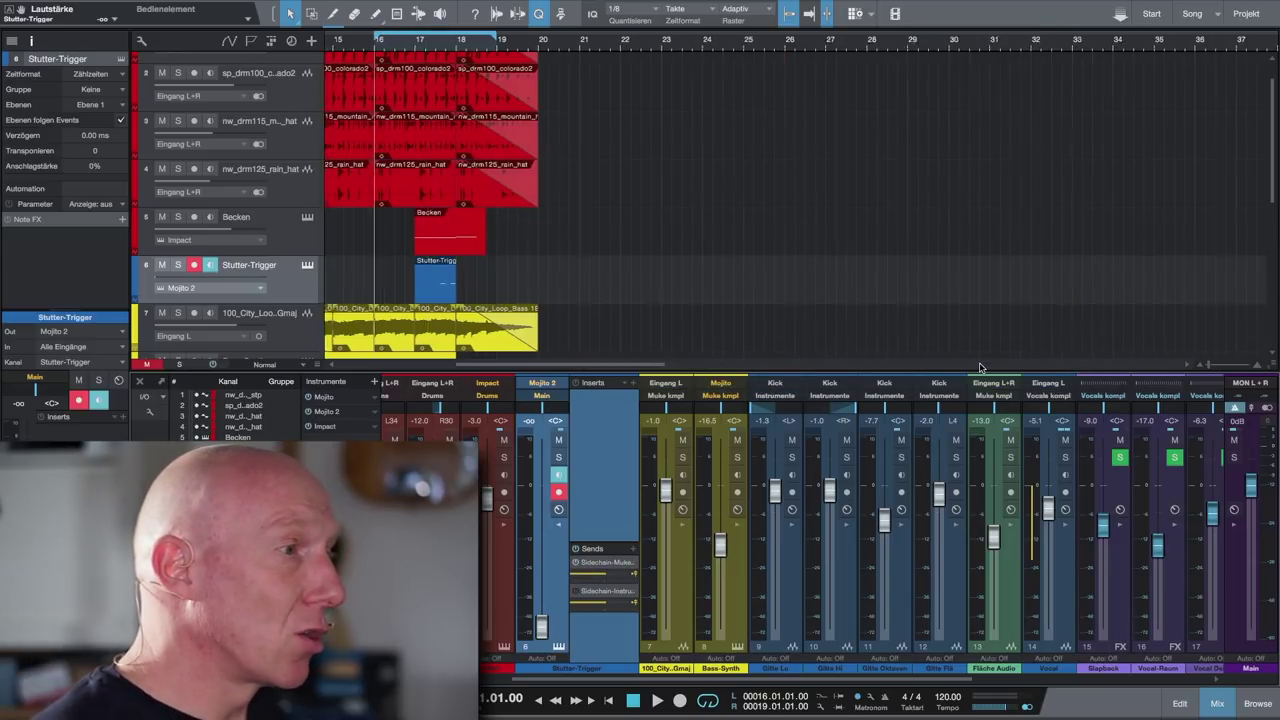
scroll(969, 372, "left", 10)
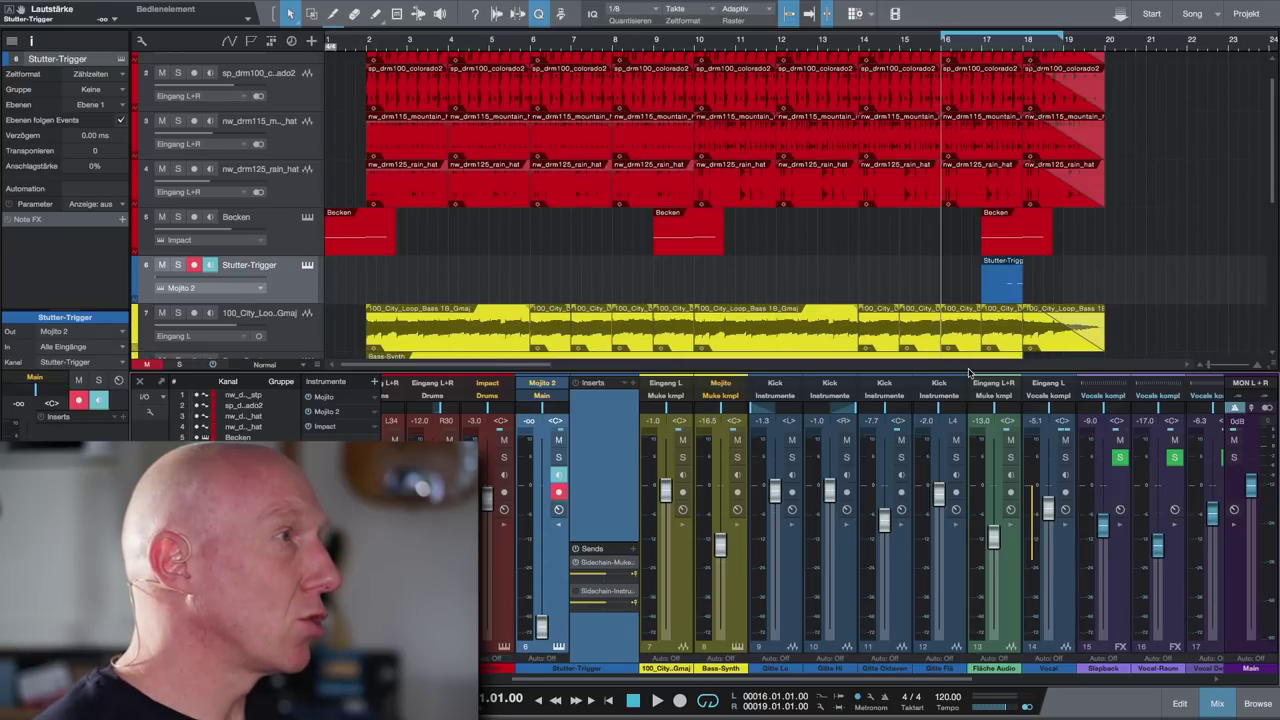
scroll(969, 380, "right", 8)
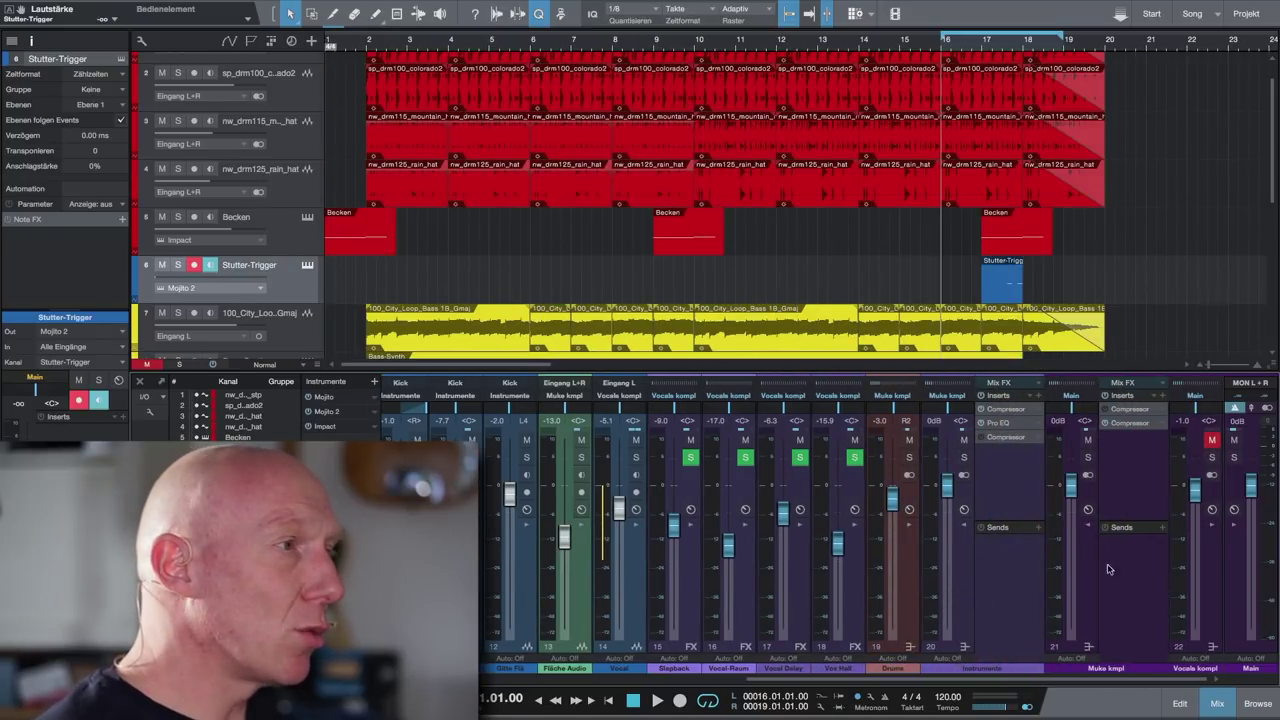
double_click(1136, 423)
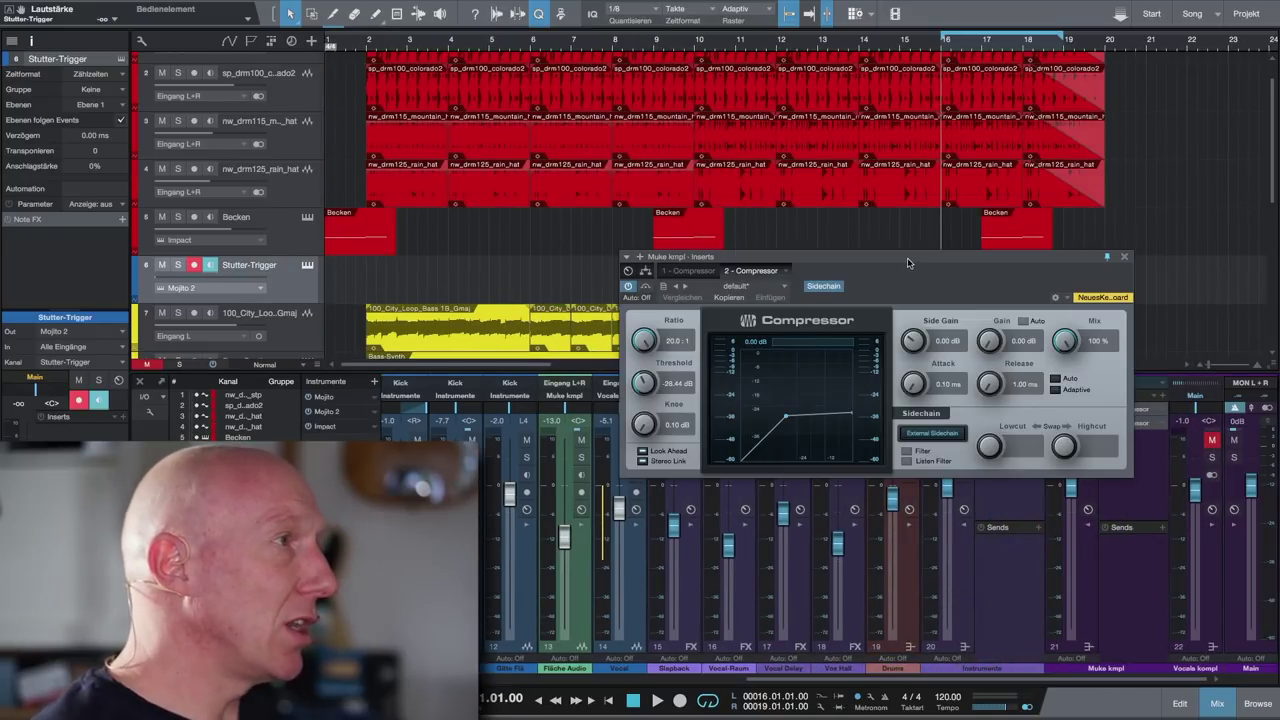
left_click_drag(908, 263, 971, 303)
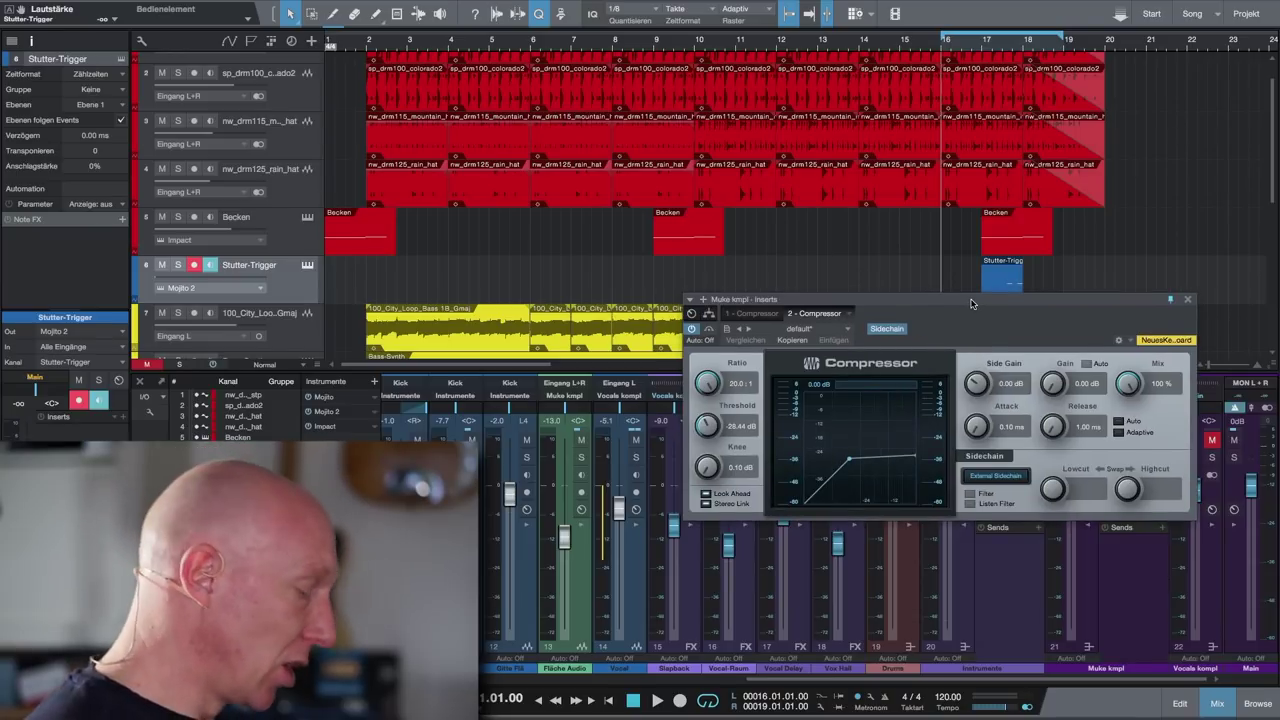
- Play the section from bar 16 to observe the Muke kmpl Compressor's gain reduction, stop, and close the plug-in window
key("space")
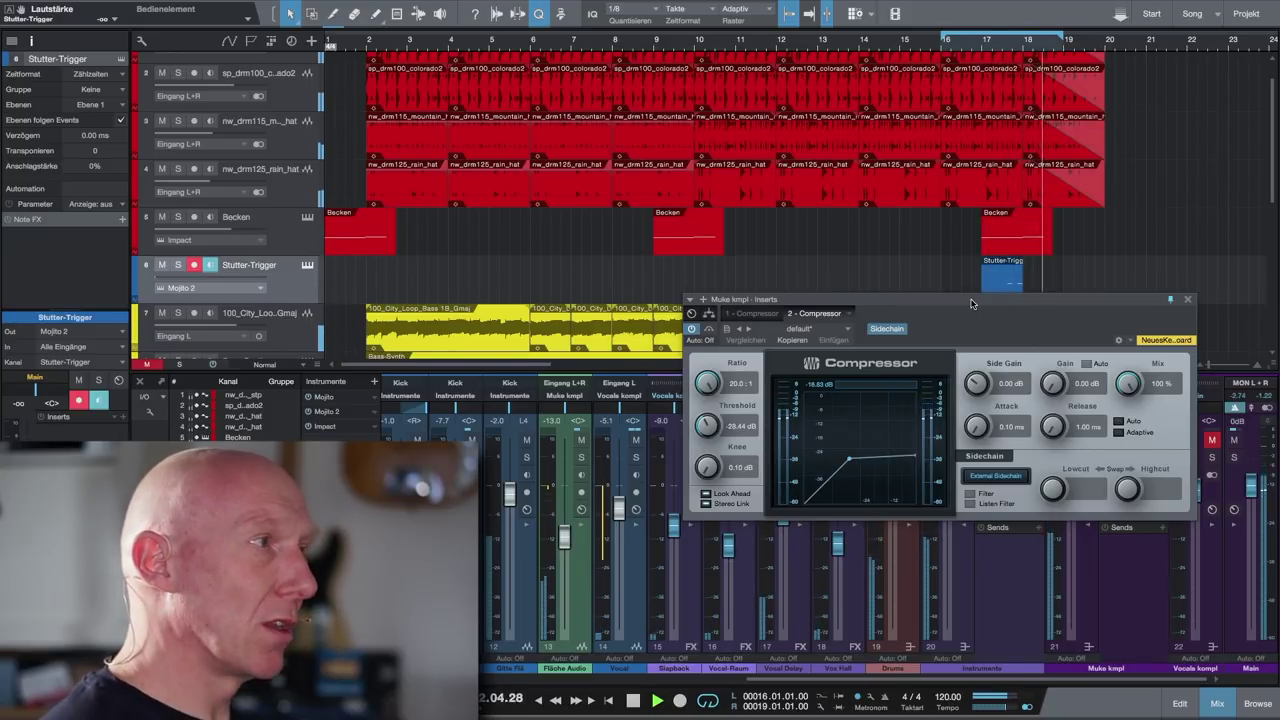
key("space")
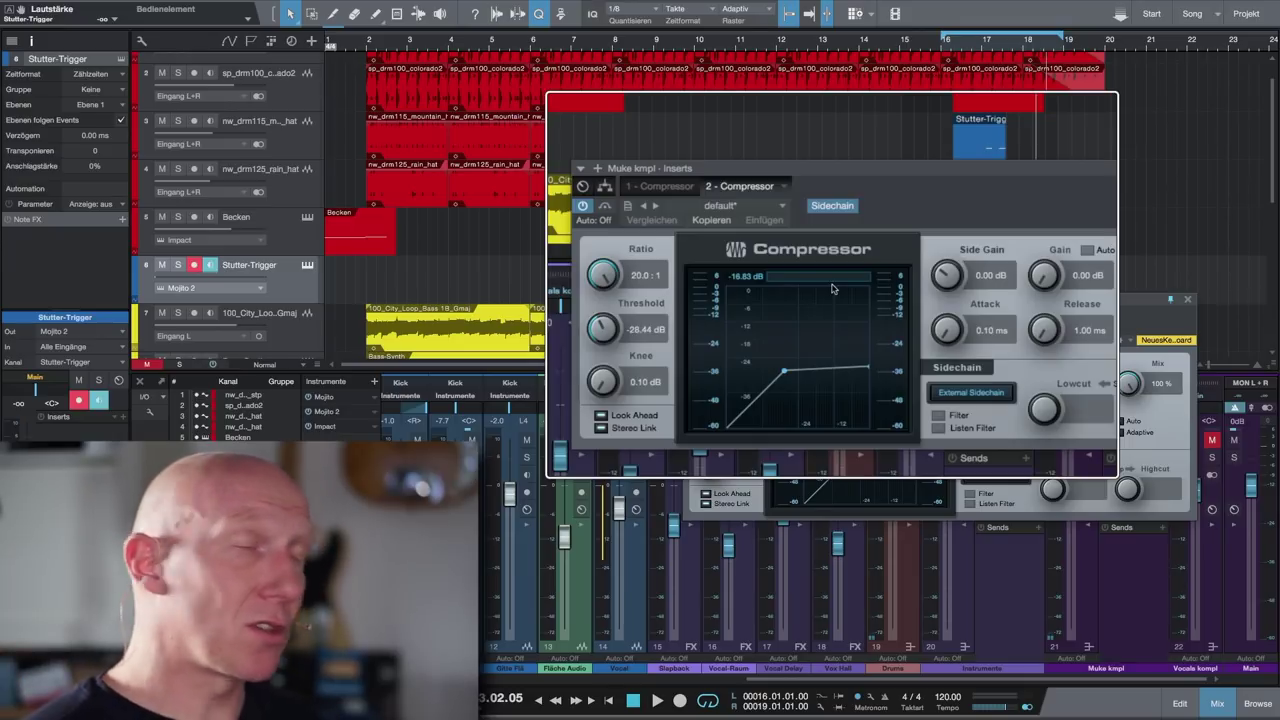
key("space")
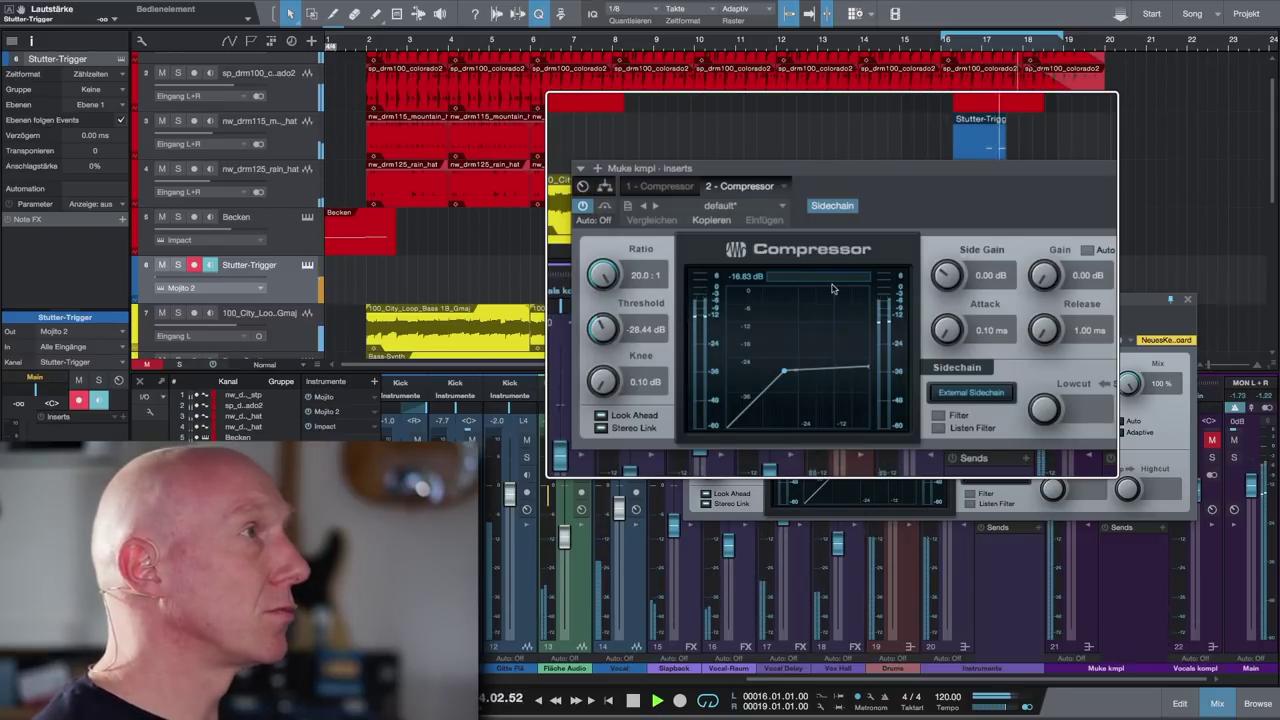
key("space")
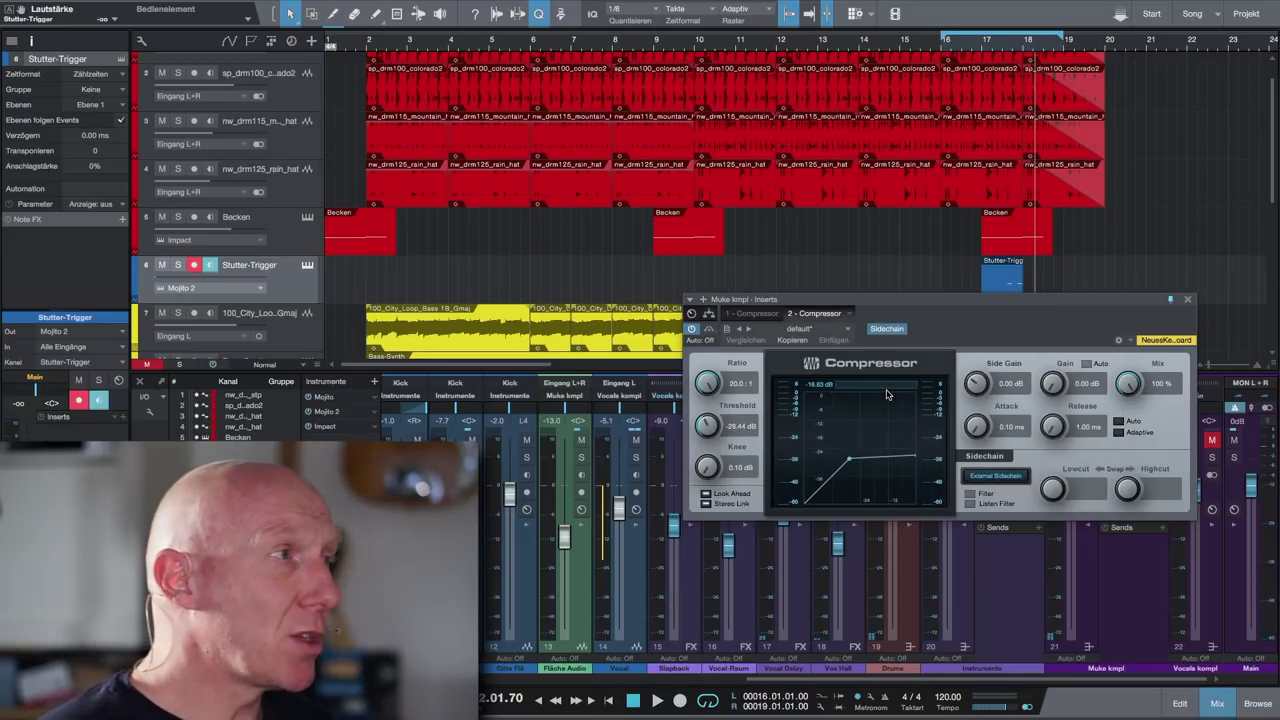
left_click(1188, 300)
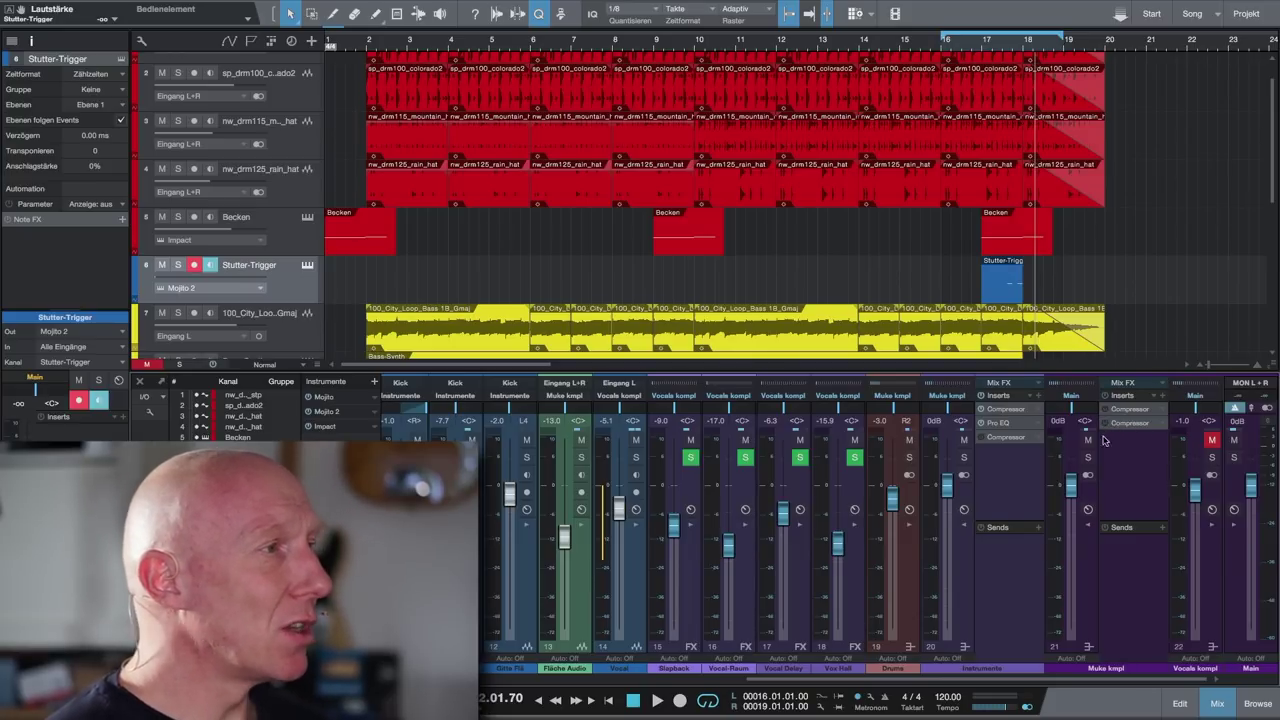
- Enable the third Compressor on the Instrumente bus and switch the Stutter-Trigger's active send from the Muke kmpl to the Instrumente sidechain
left_click(1010, 610)
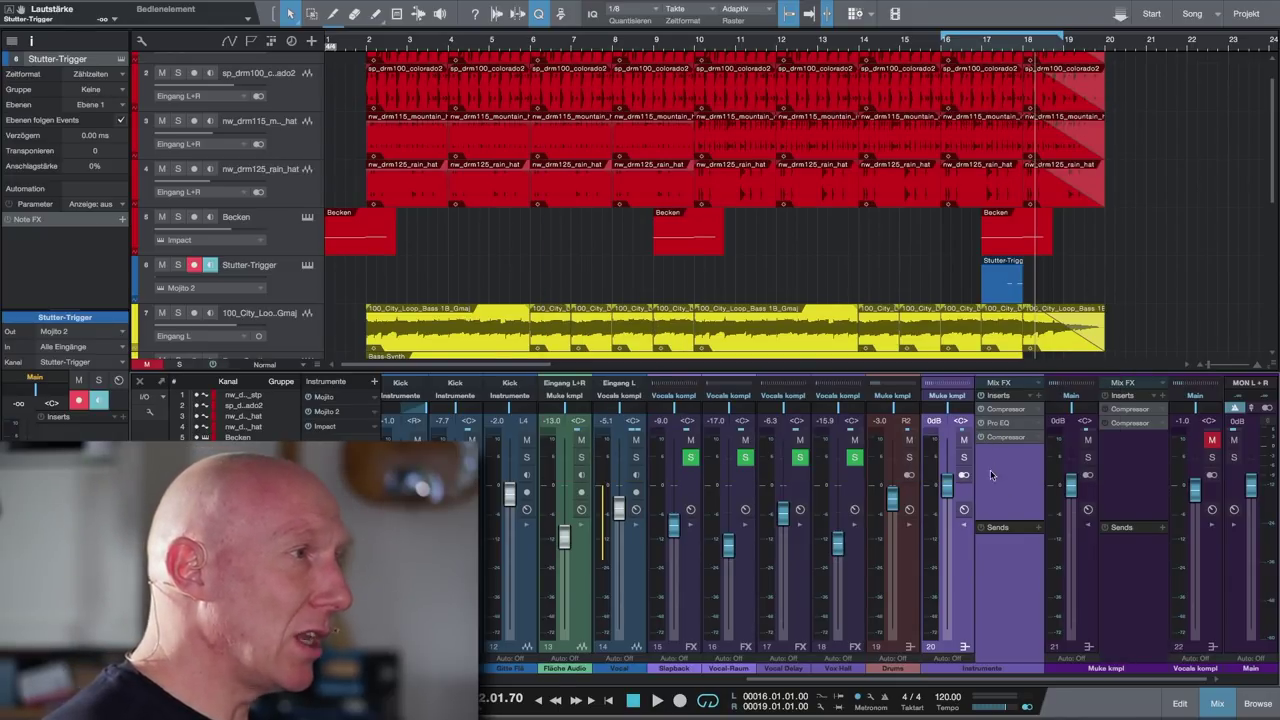
scroll(991, 475, "left", 10)
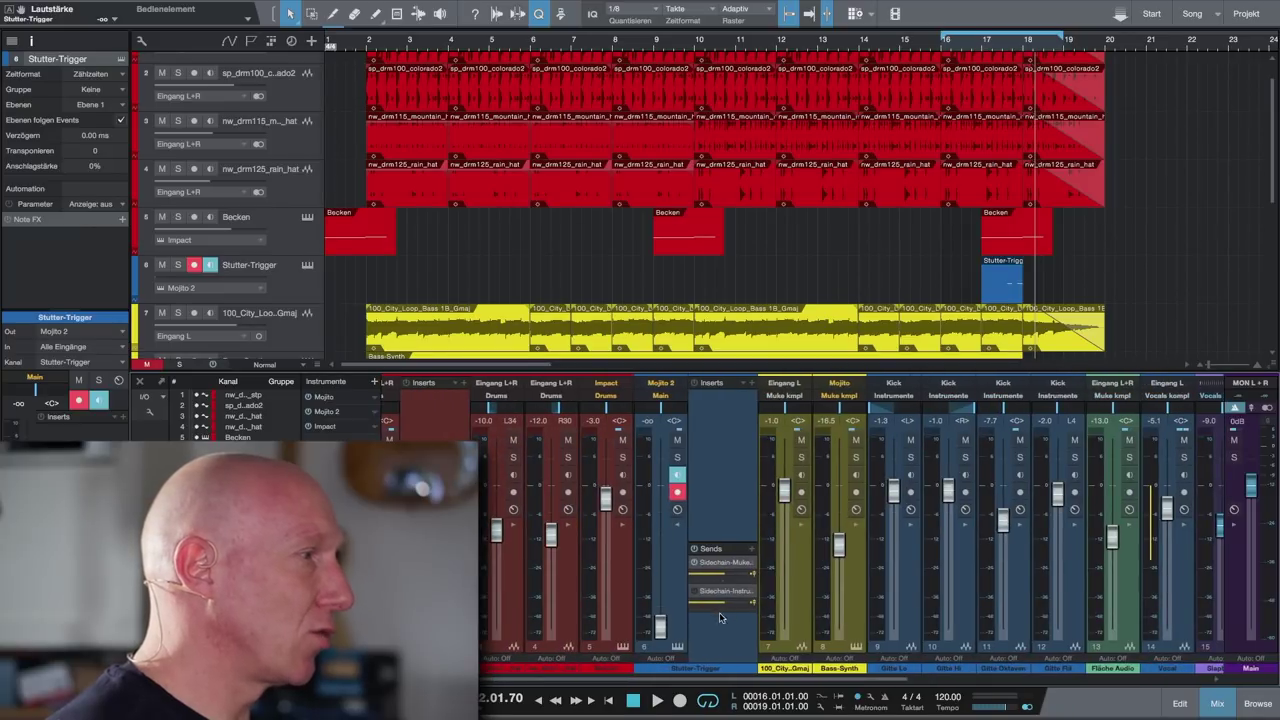
scroll(697, 567, "left", 1)
scroll(697, 567, "up", 1)
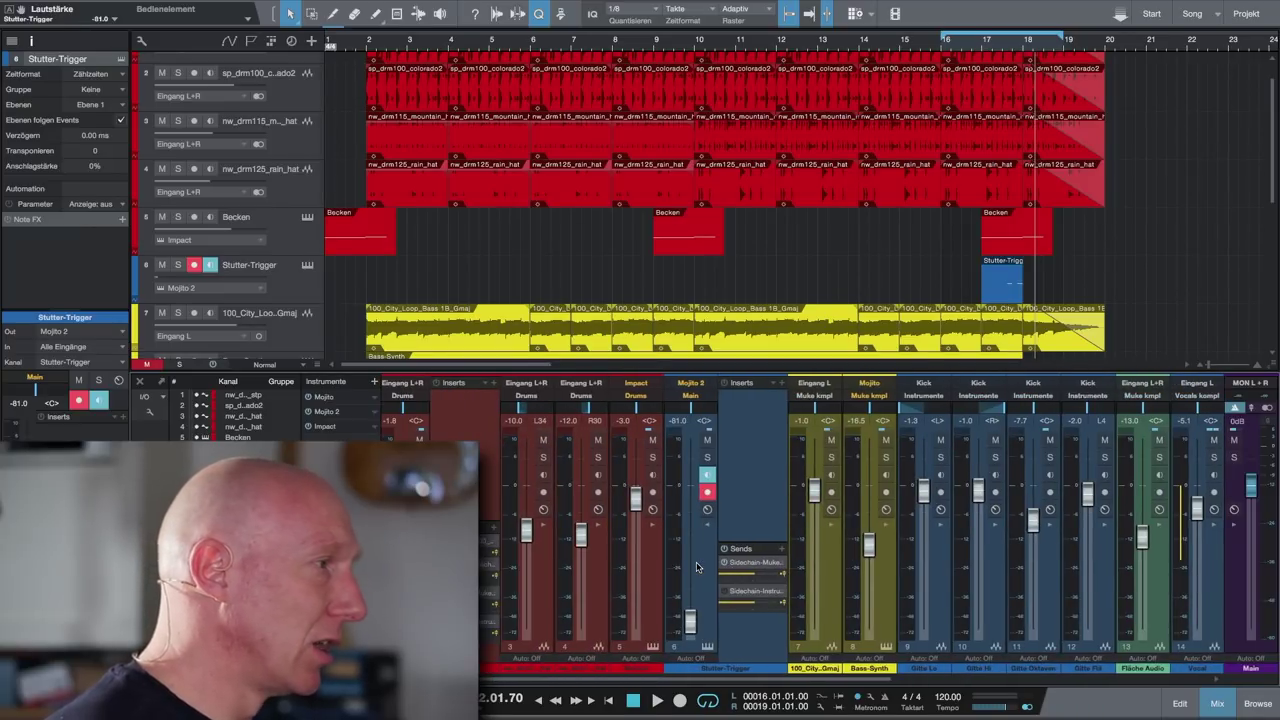
scroll(708, 566, "left", 1)
scroll(715, 568, "up", 5)
scroll(718, 575, "down", 6)
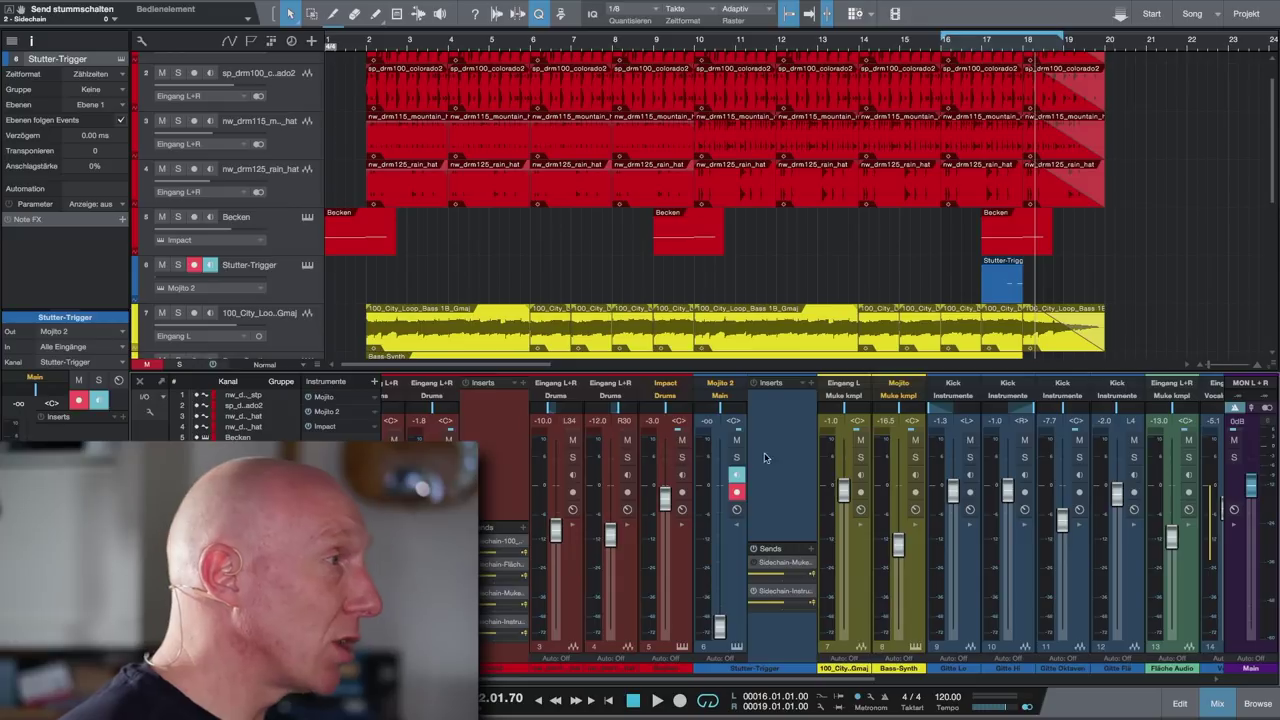
- Solo the Stutter-Trigger and Instrumente channels and audition the keyboard-triggered ducking from bar 16
left_click(734, 458)
scroll(779, 550, "right", 6)
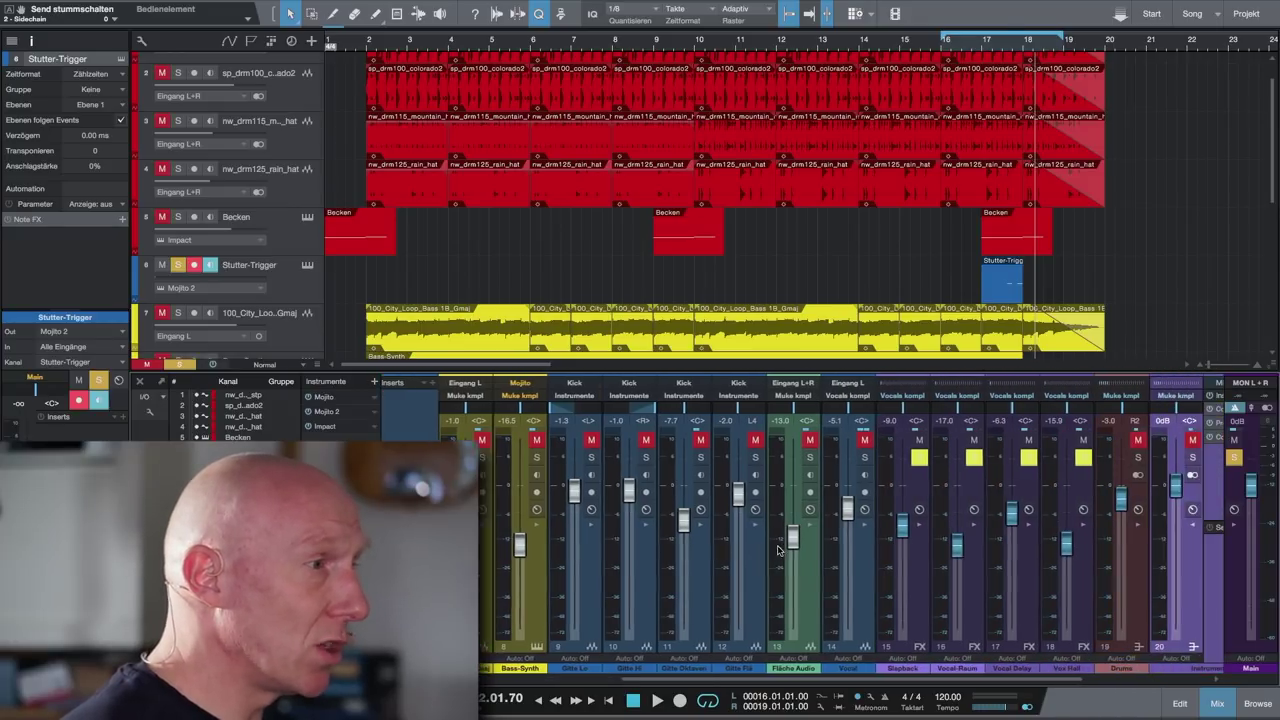
scroll(779, 550, "right", 2)
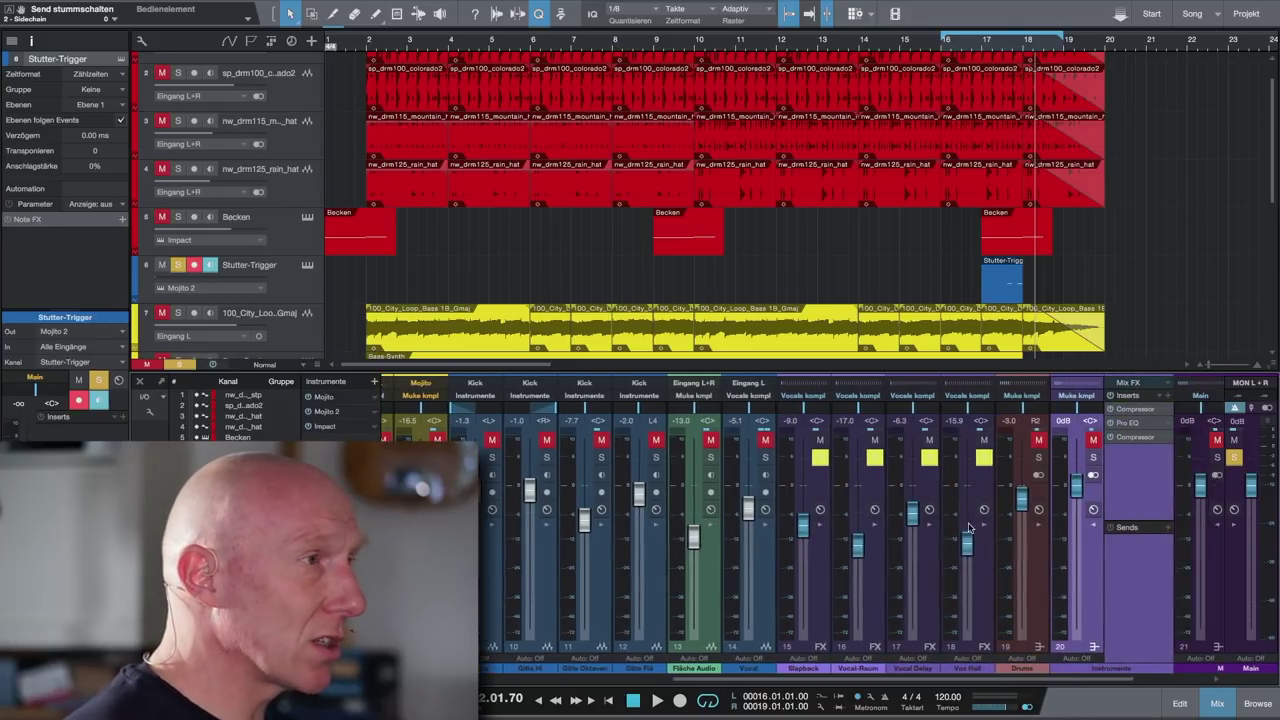
left_click(1093, 457)
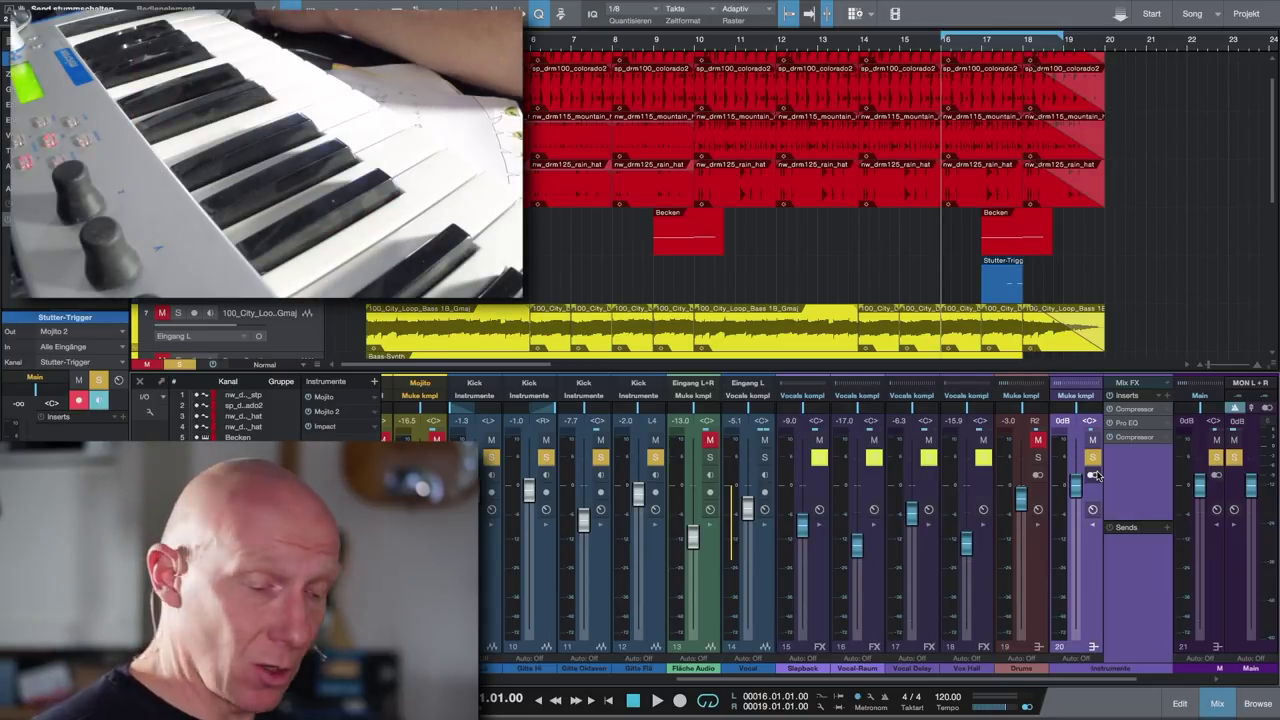
key("space")
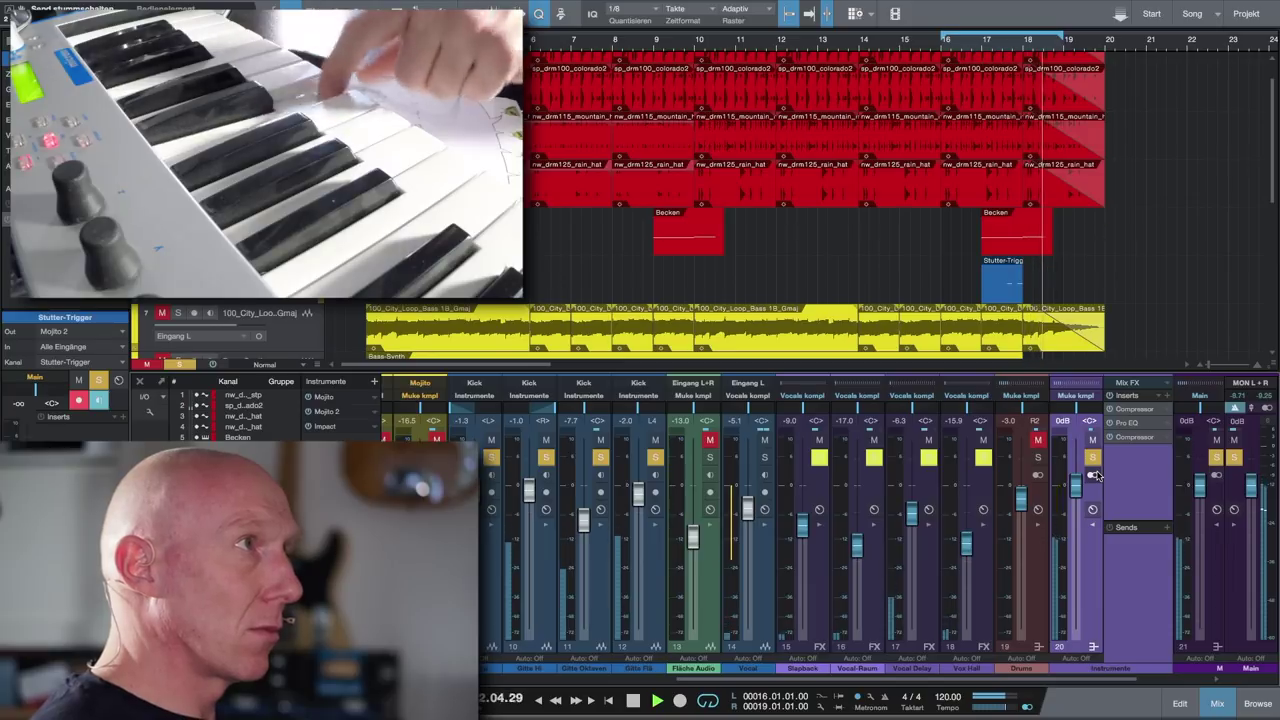
key("space")
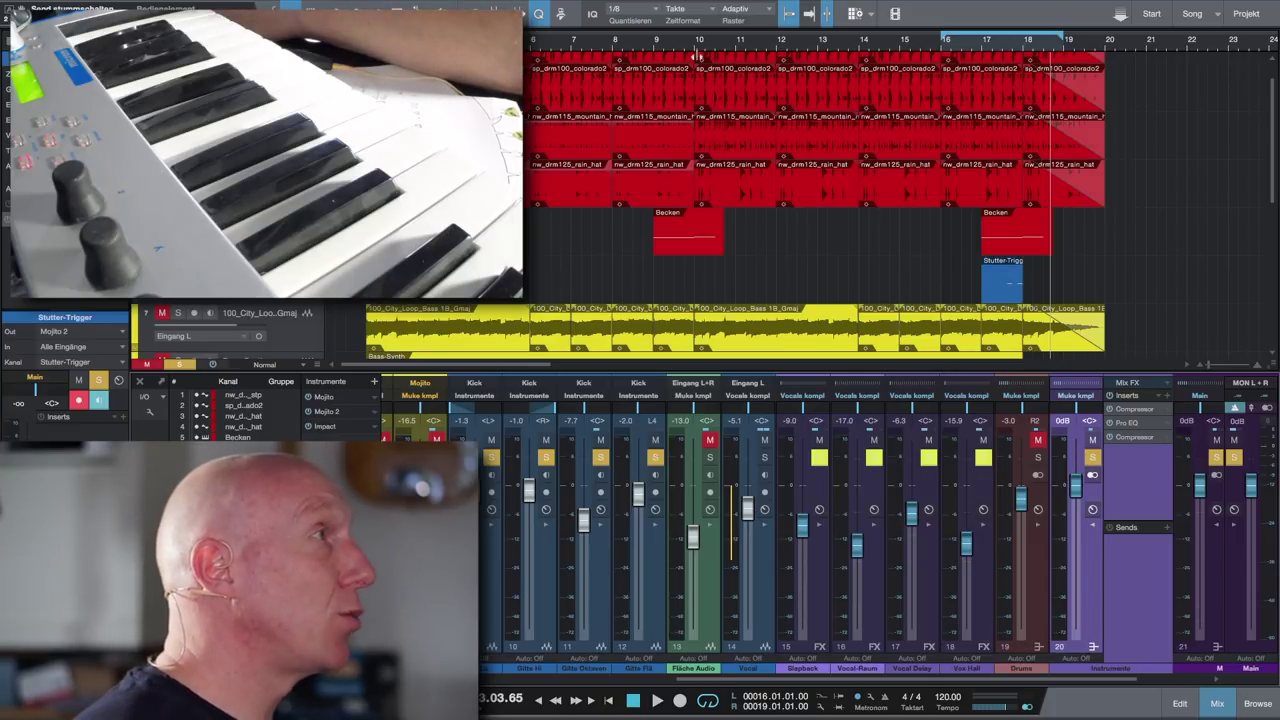
- Set the loop range to bars 10 to 19 and clear all channel solos
left_click_drag(700, 30, 1067, 39)
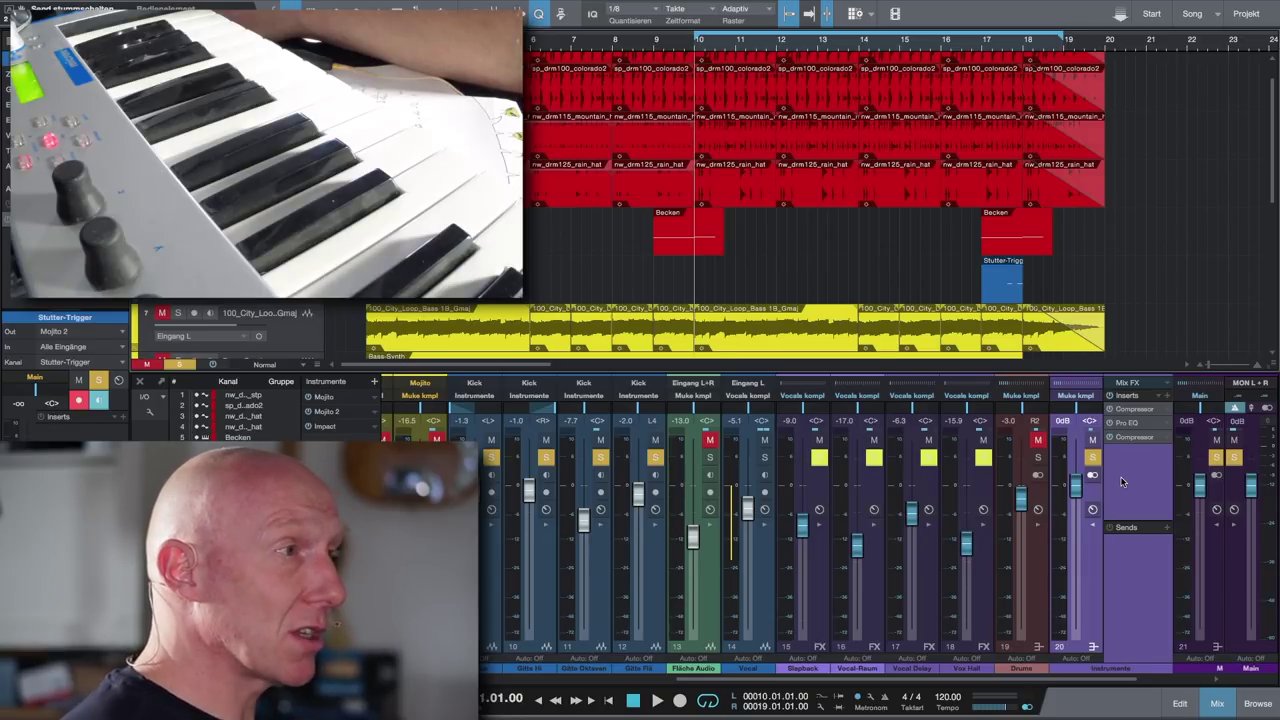
scroll(1107, 472, "right", 3)
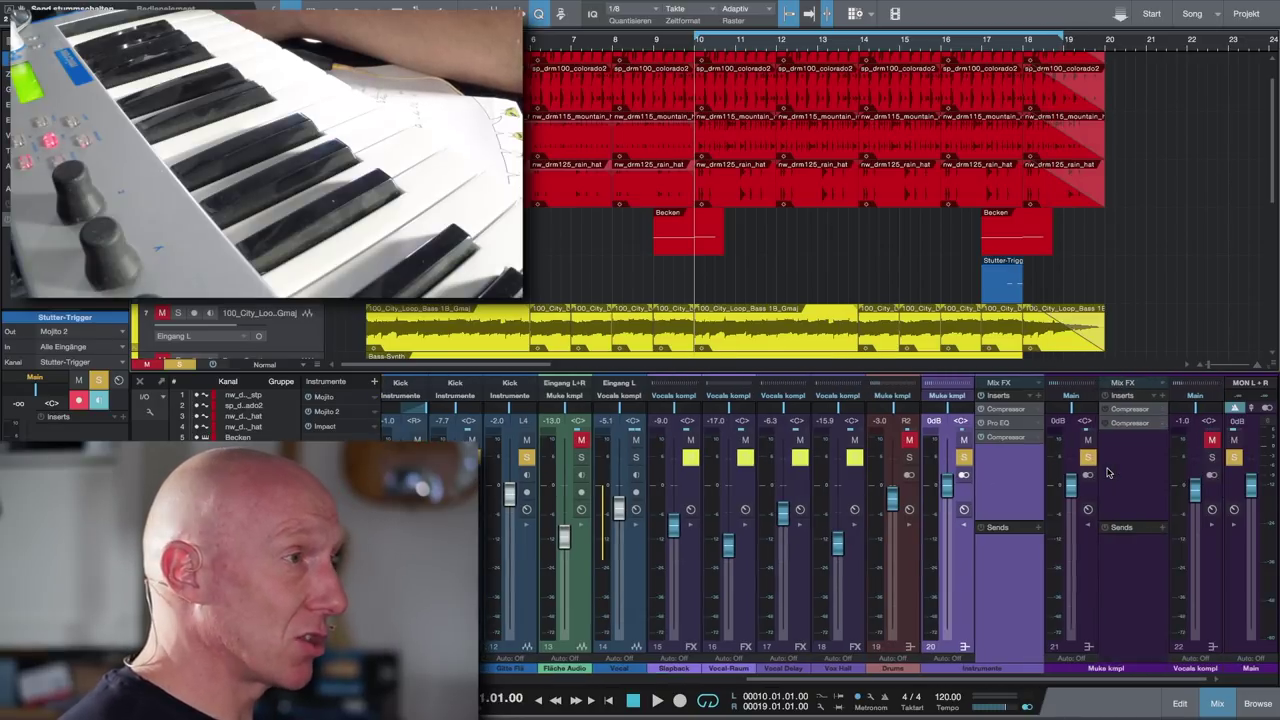
left_click(963, 457)
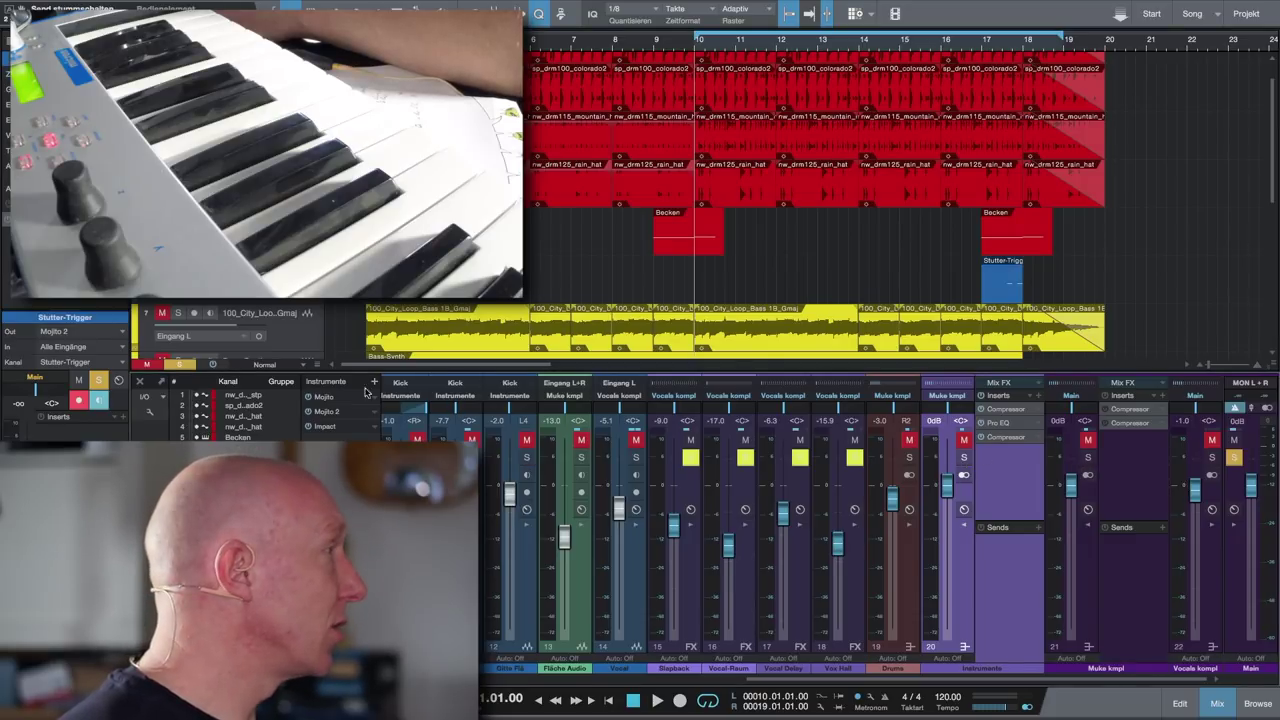
left_click(184, 367)
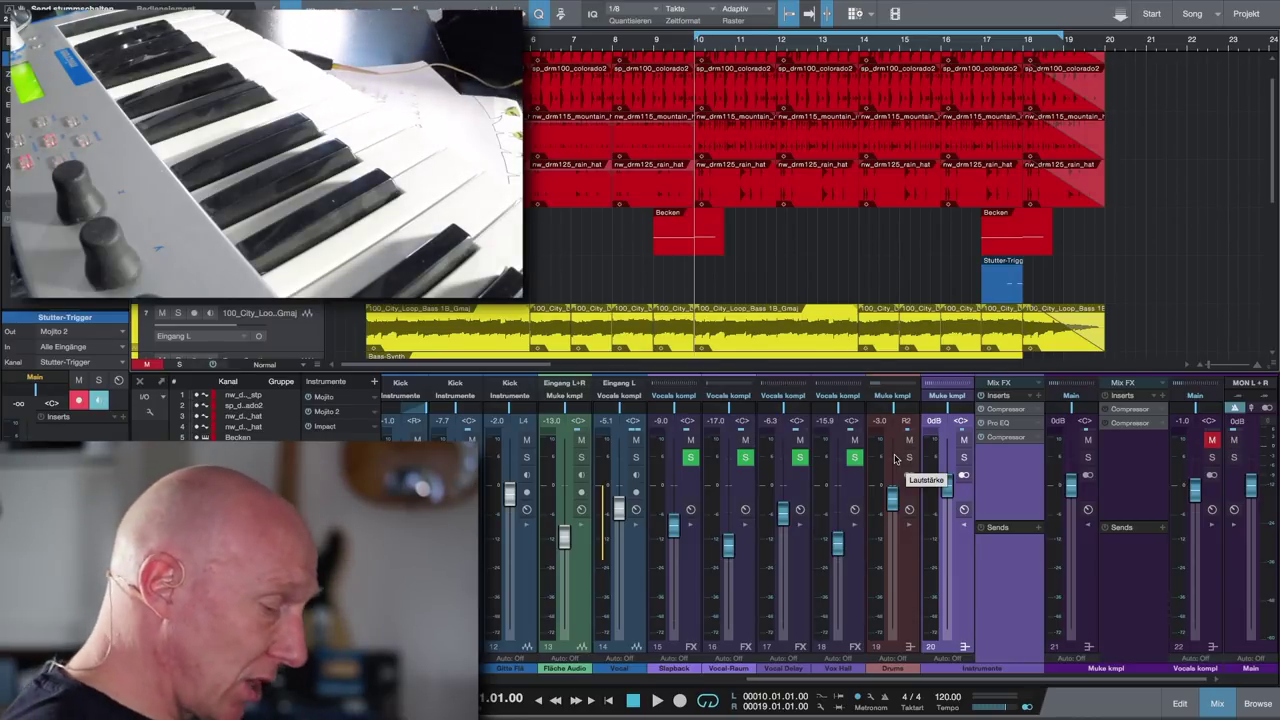
- Route the Fläche Audio track's output to the Instrumente bus, auditioning the full mix with keyboard-triggered ducking before and after the change
key("space")
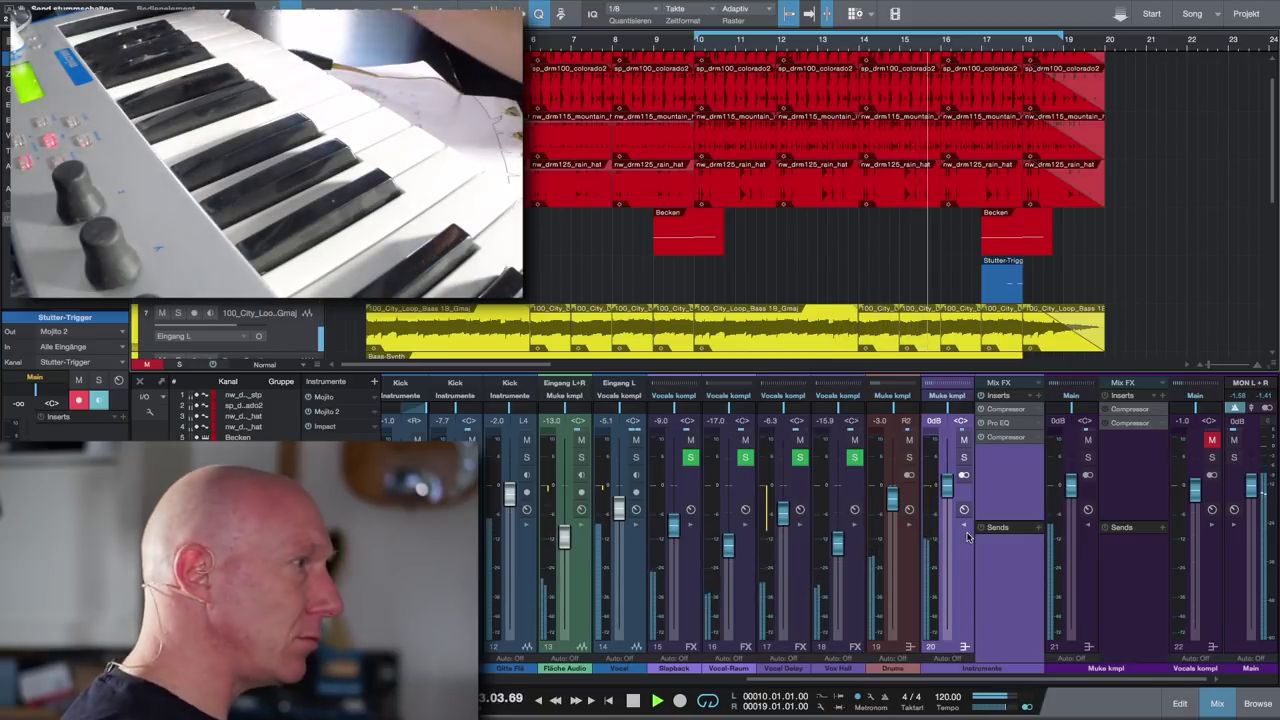
key("space")
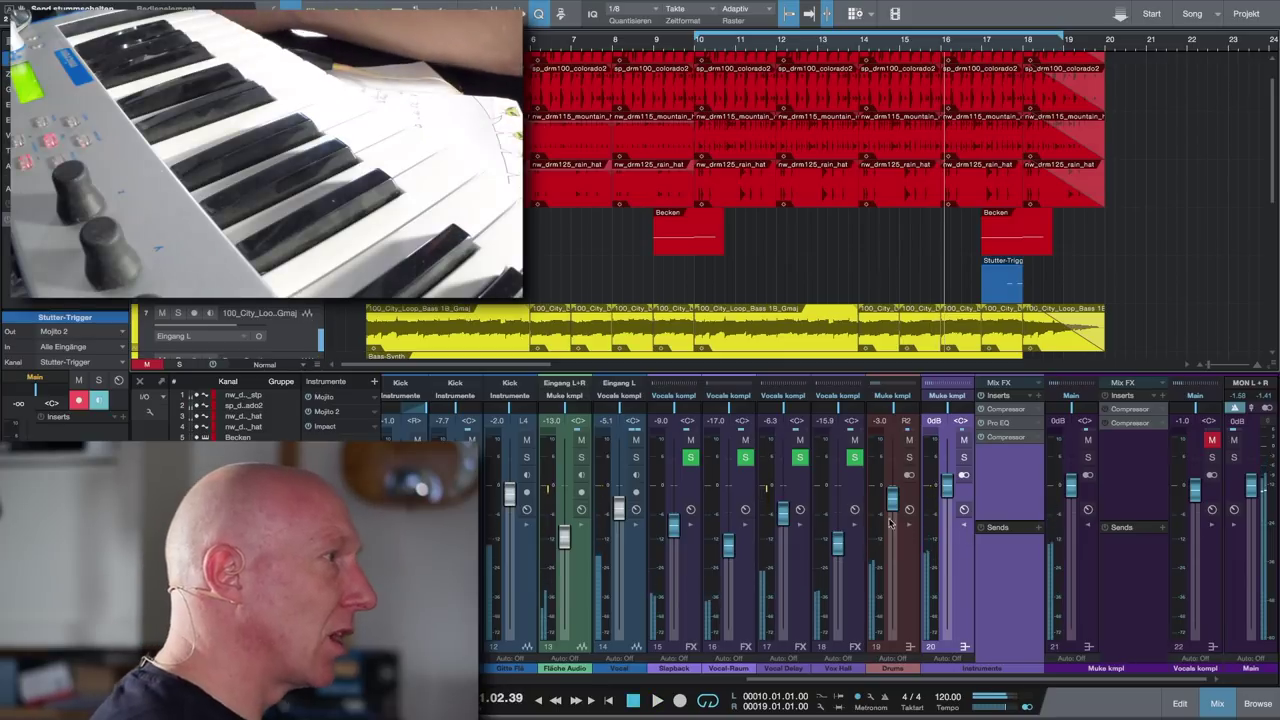
left_click(566, 396)
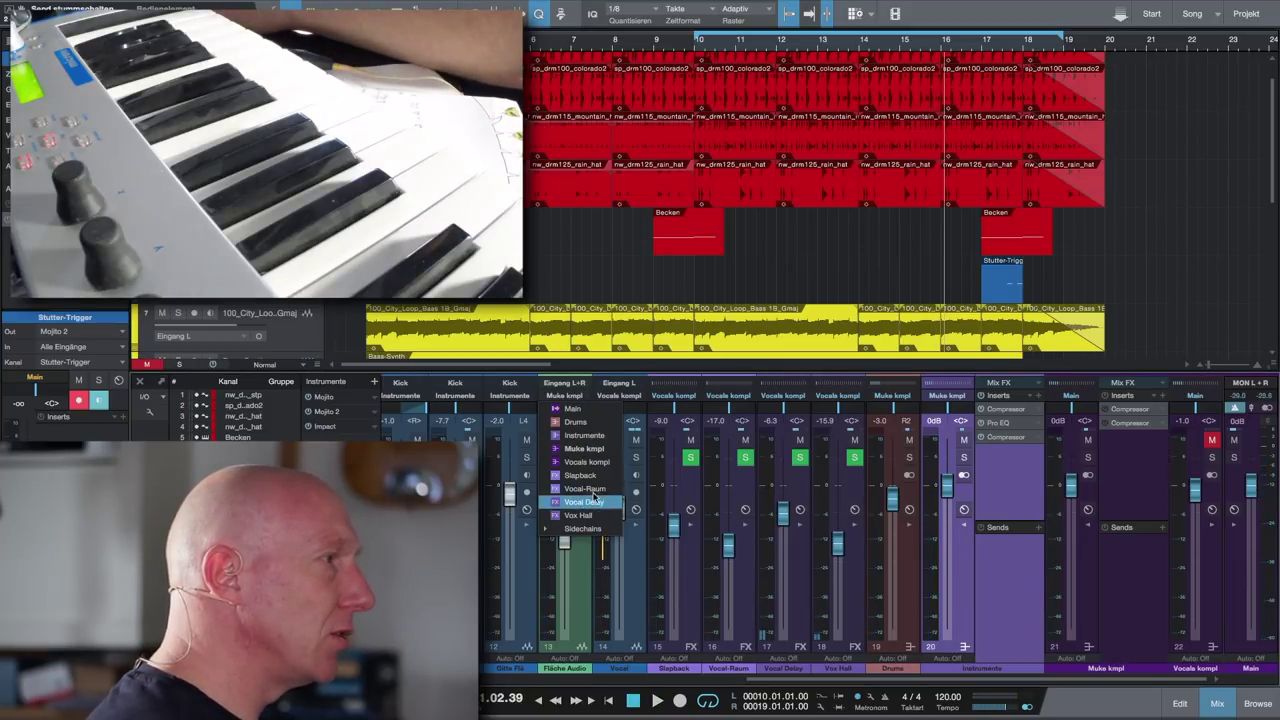
left_click(604, 438)
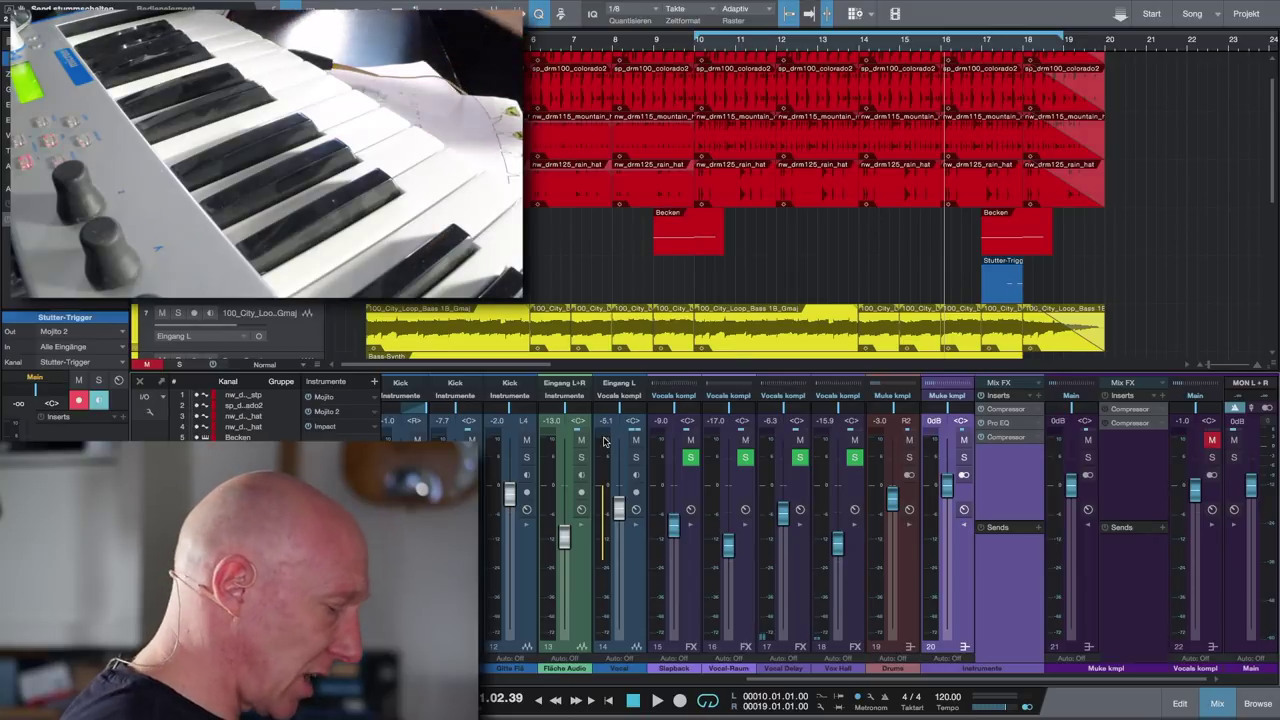
key("space")
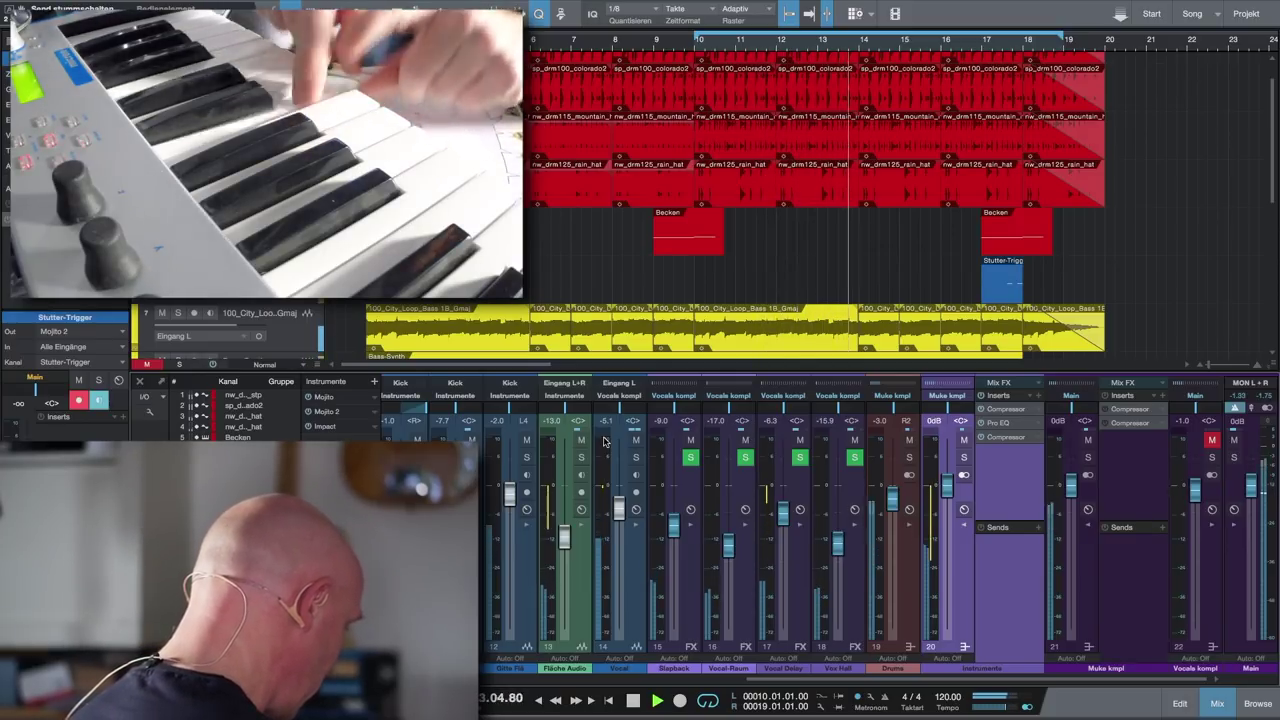
key("space")
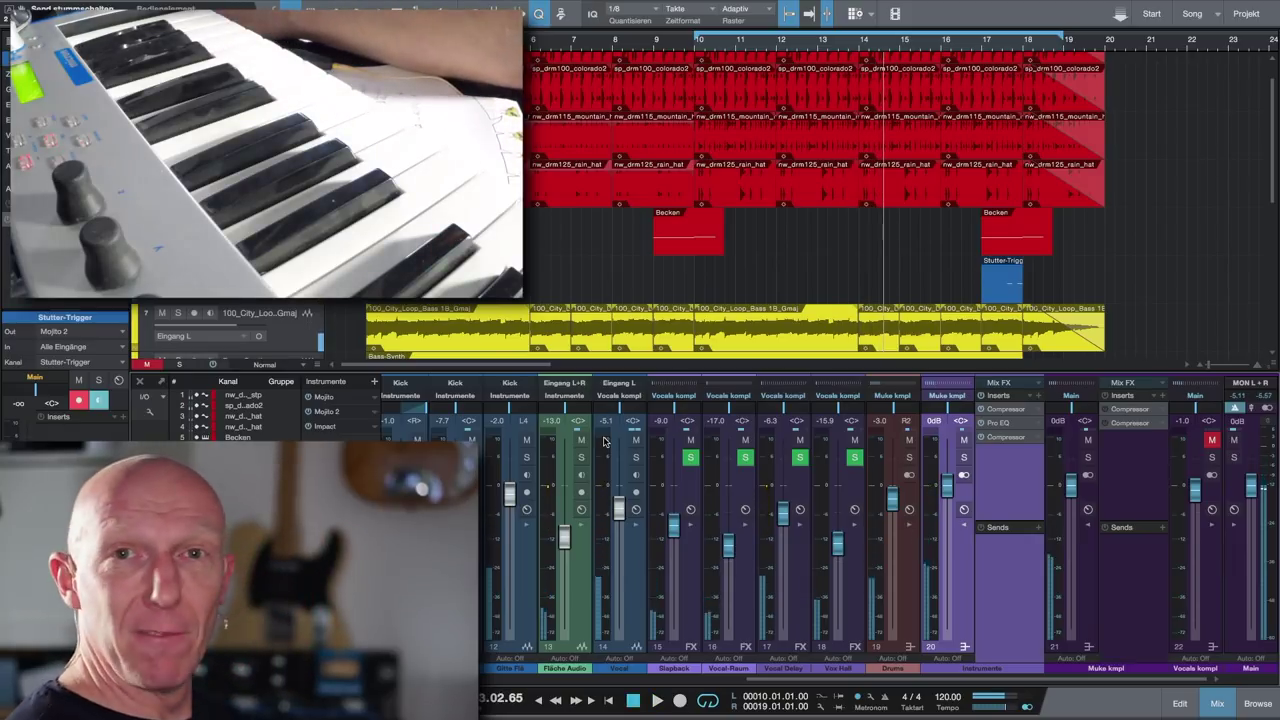